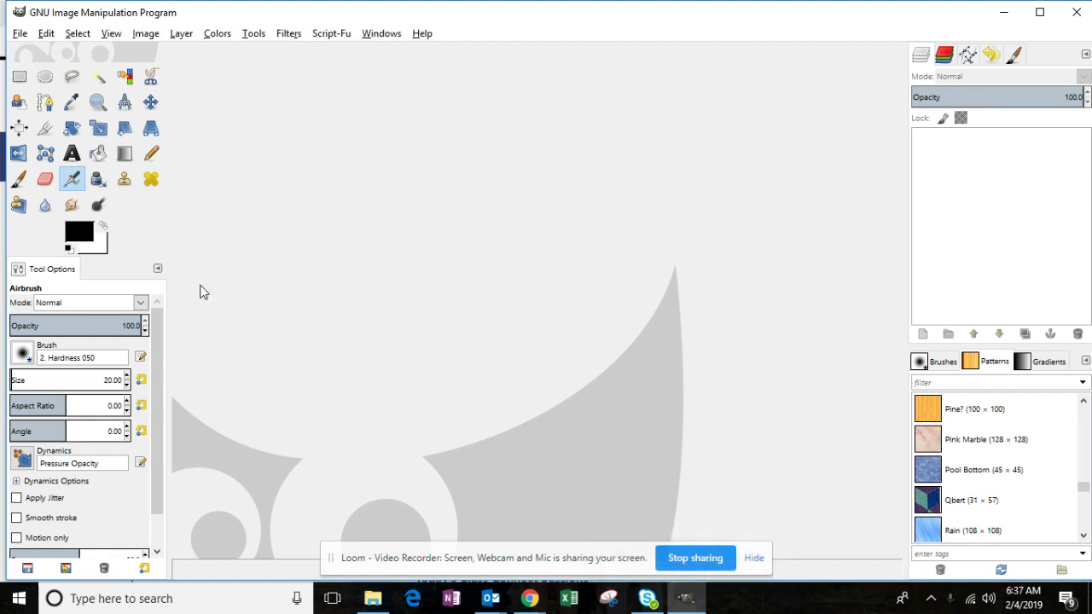
- Browse for an image to open in Documents > Courses > Image Design & Editing > TCH030_Course_Resource_Files (1) > Unit_15
{"action": "left_click", "coordinate": [19, 34]}
{"action": "left_click", "coordinate": [39, 83]}
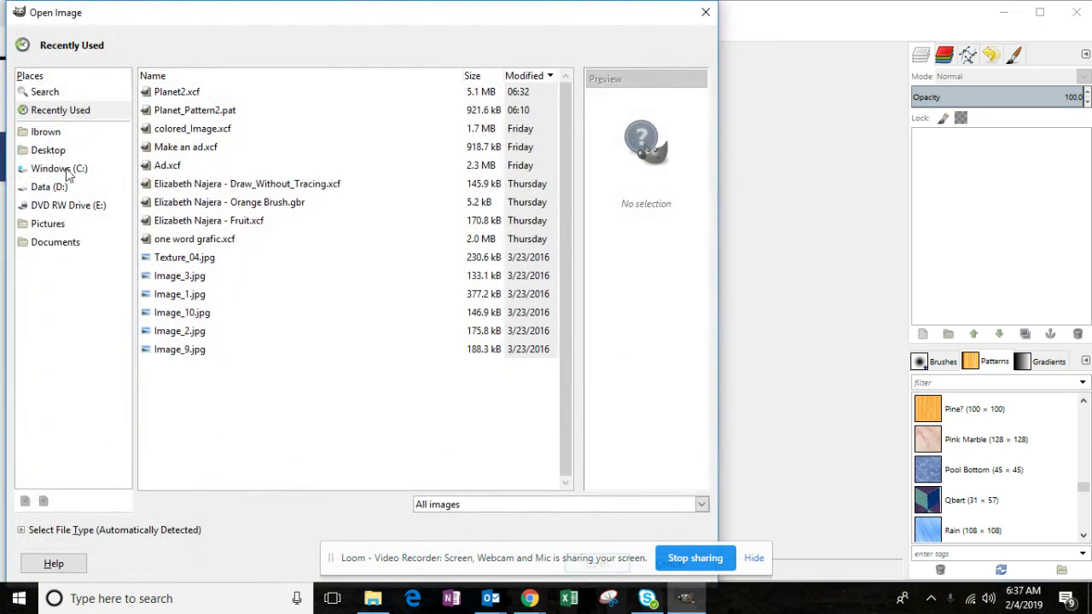
{"action": "left_click", "coordinate": [55, 243]}
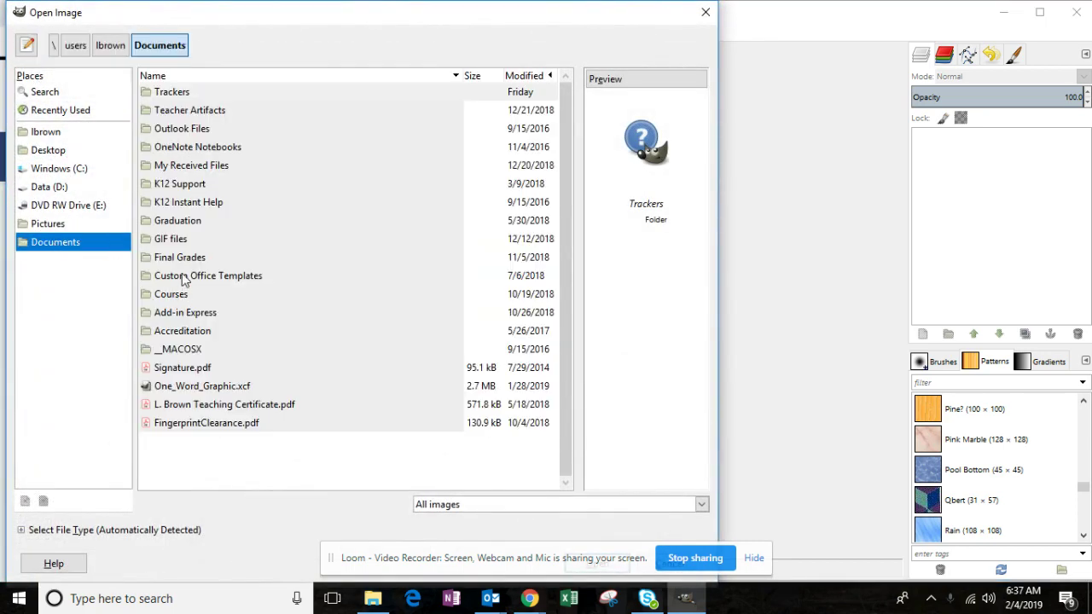
{"action": "double_click", "coordinate": [178, 294]}
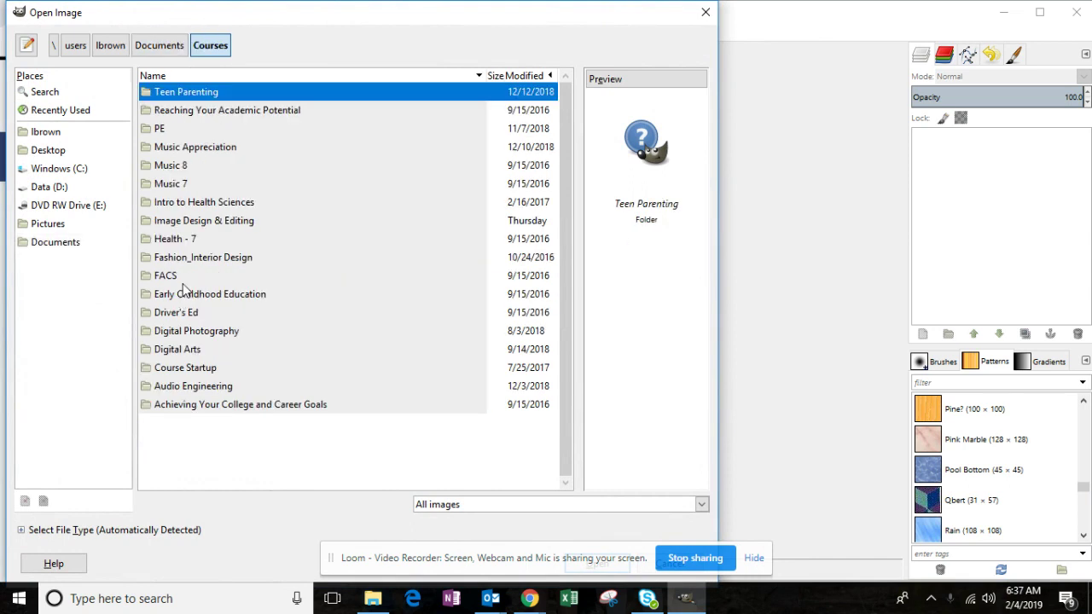
{"action": "double_click", "coordinate": [226, 221]}
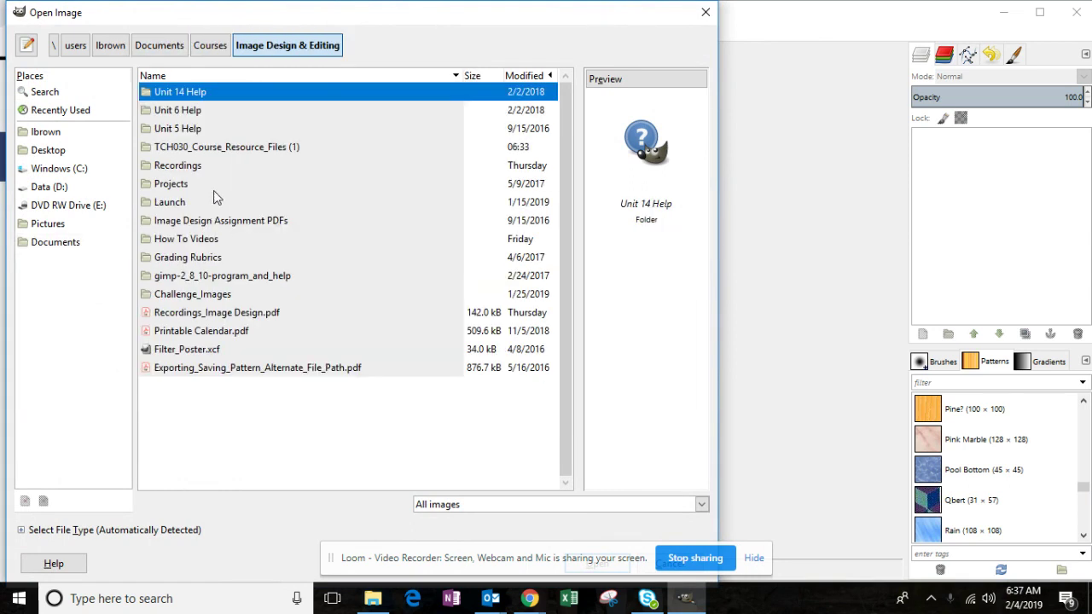
{"action": "double_click", "coordinate": [234, 150]}
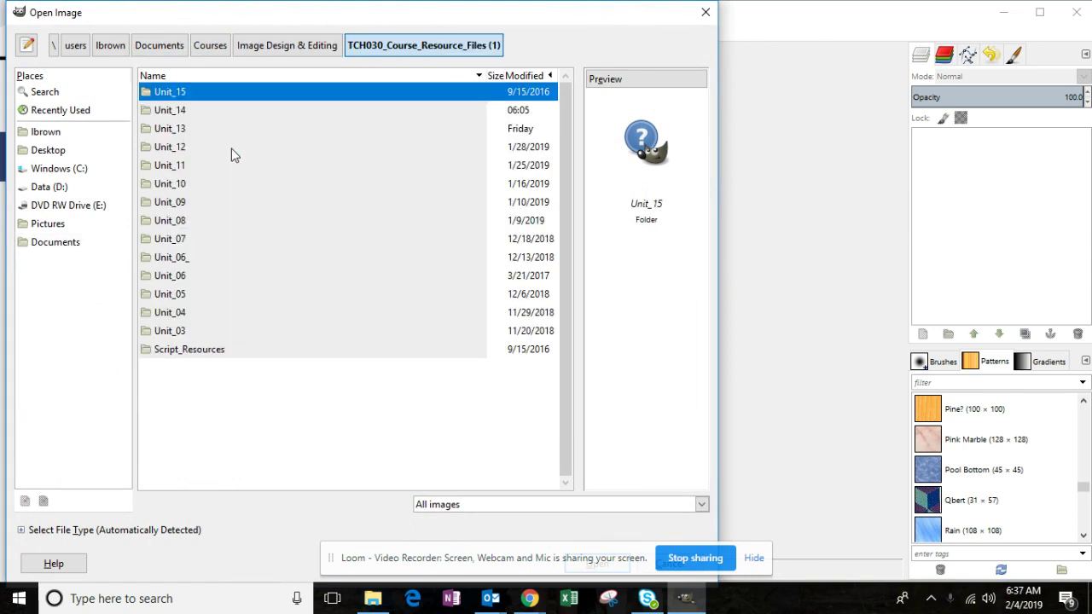
{"action": "double_click", "coordinate": [195, 94]}
- Preview the Unit_15 images numbered 1 to 4 and open Image_3.jpg
{"action": "left_click", "coordinate": [165, 114]}
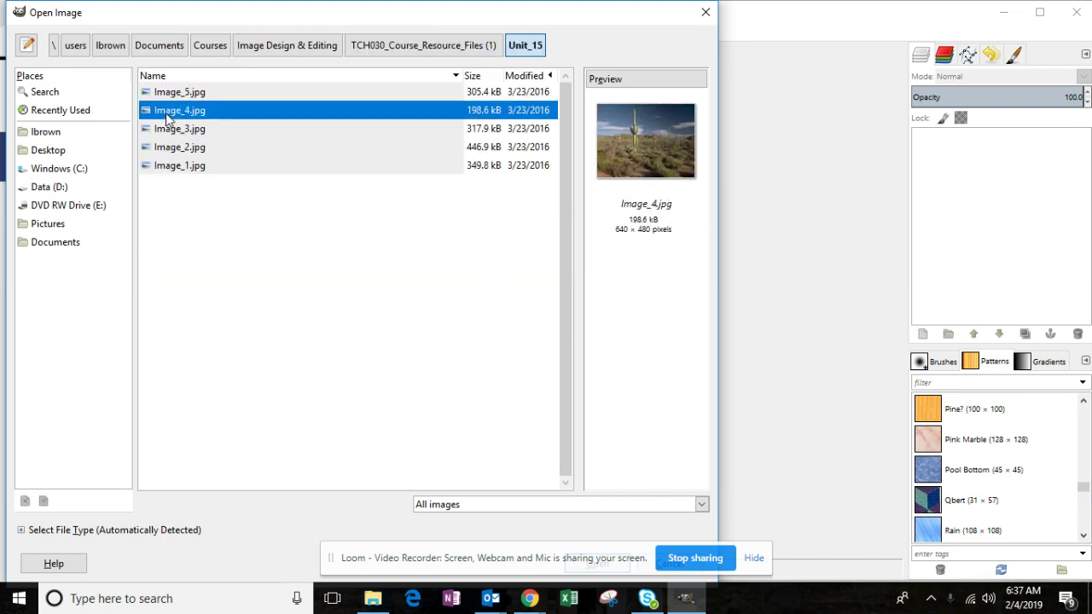
{"action": "left_click", "coordinate": [174, 131]}
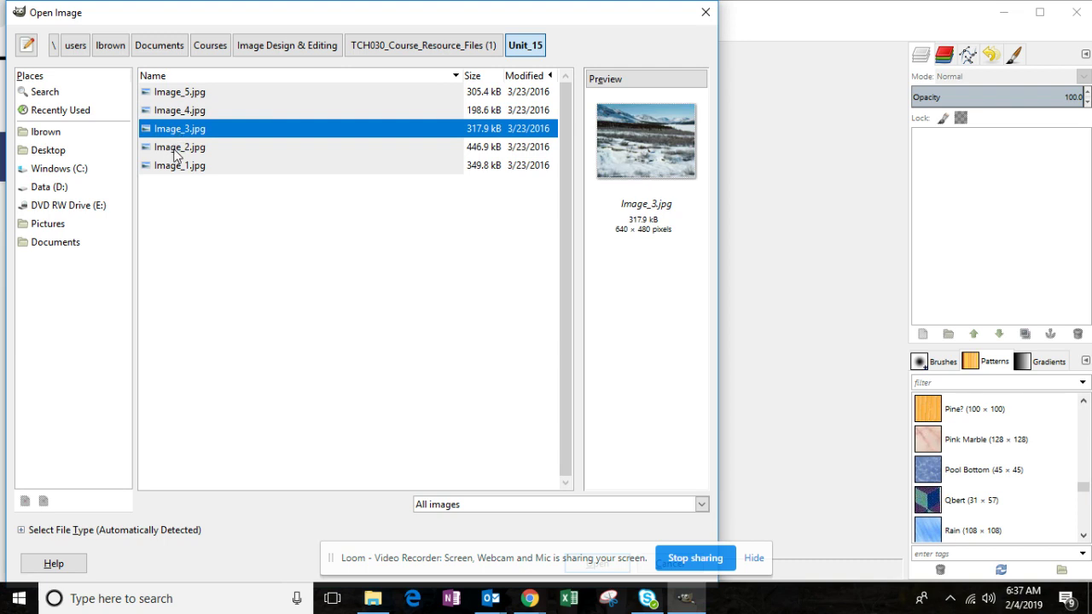
{"action": "left_click", "coordinate": [176, 149]}
{"action": "left_click", "coordinate": [173, 167]}
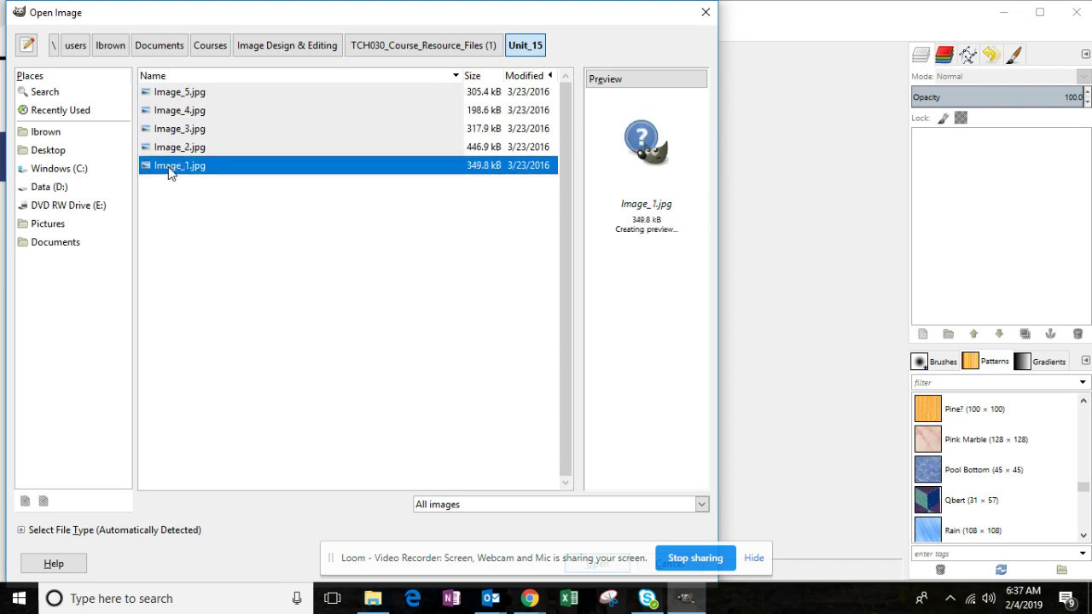
{"action": "left_click", "coordinate": [180, 150]}
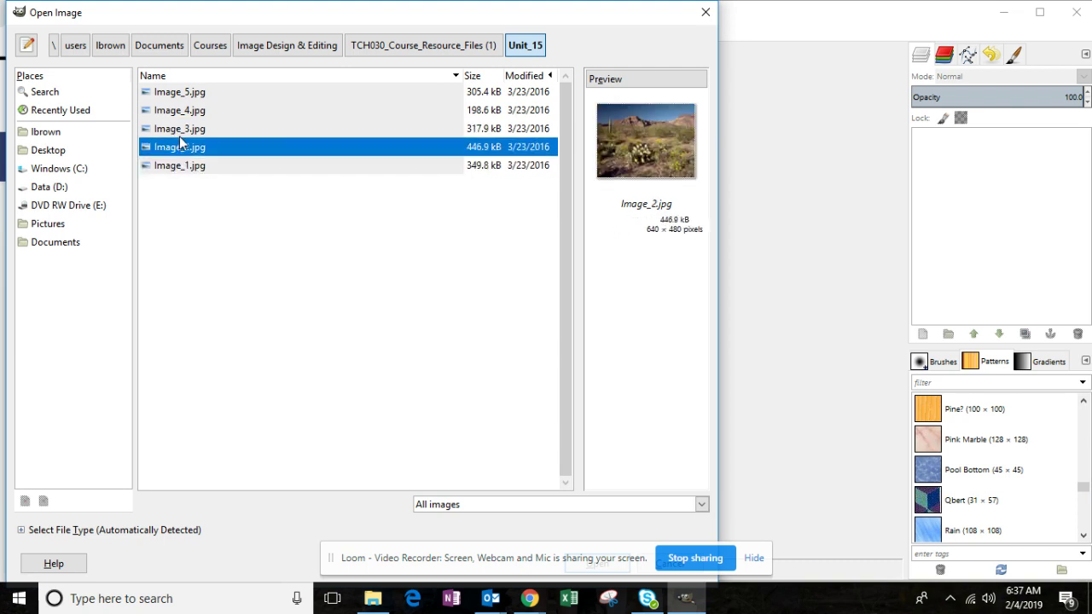
{"action": "left_click", "coordinate": [180, 131]}
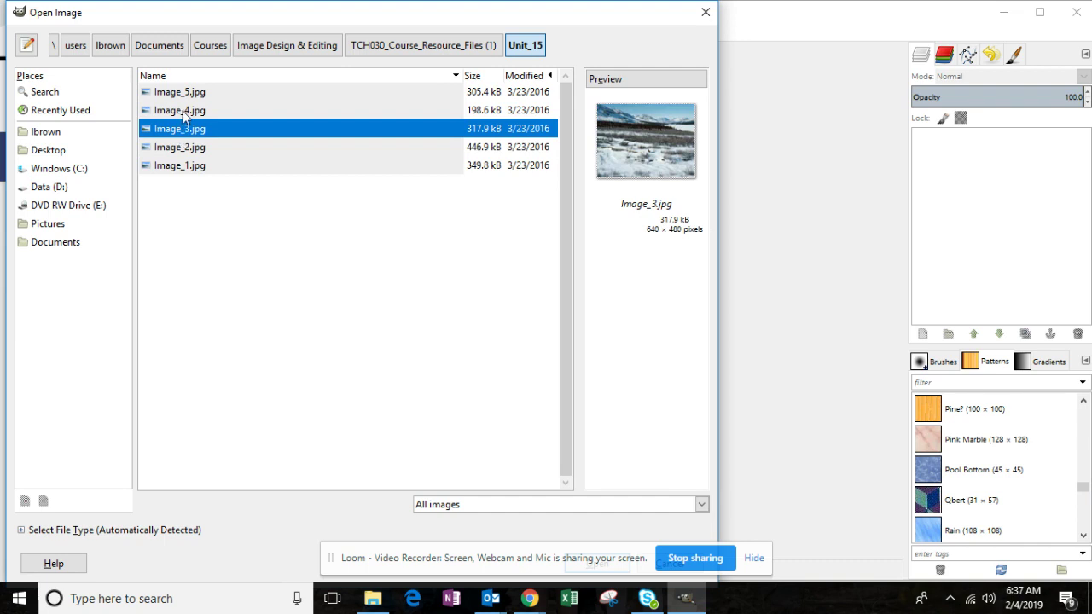
{"action": "left_click", "coordinate": [183, 110]}
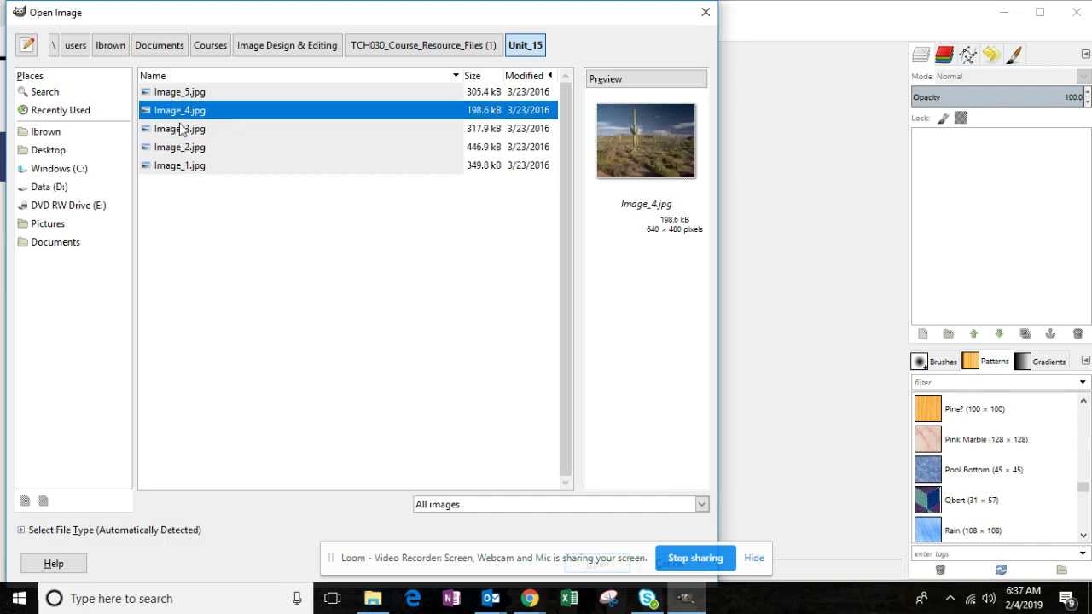
{"action": "left_click", "coordinate": [180, 129]}
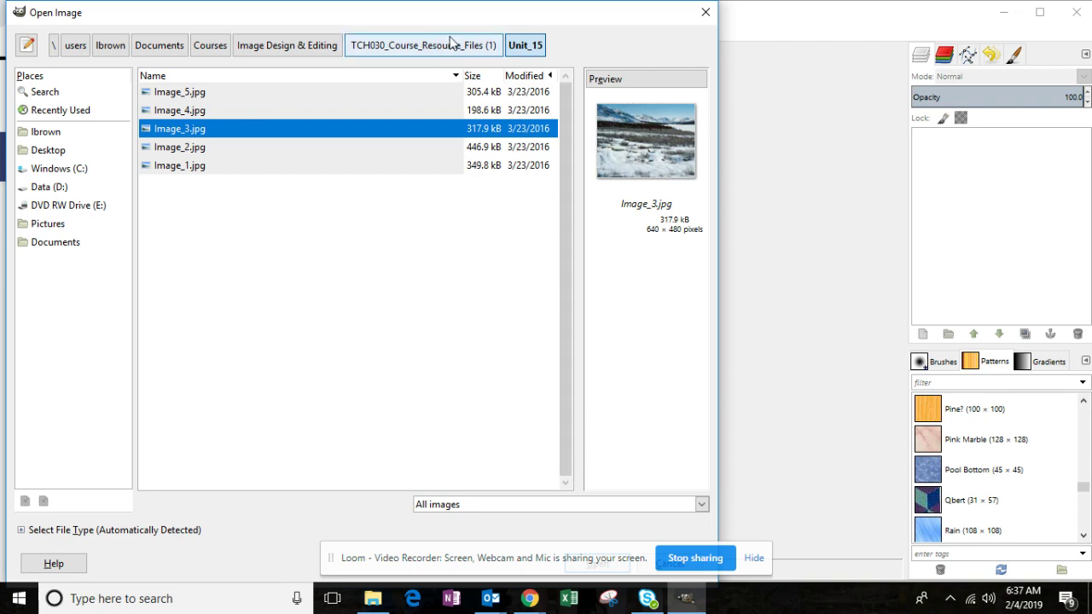
{"action": "left_click_drag", "start_coordinate": [440, 22], "coordinate": [619, 23]}
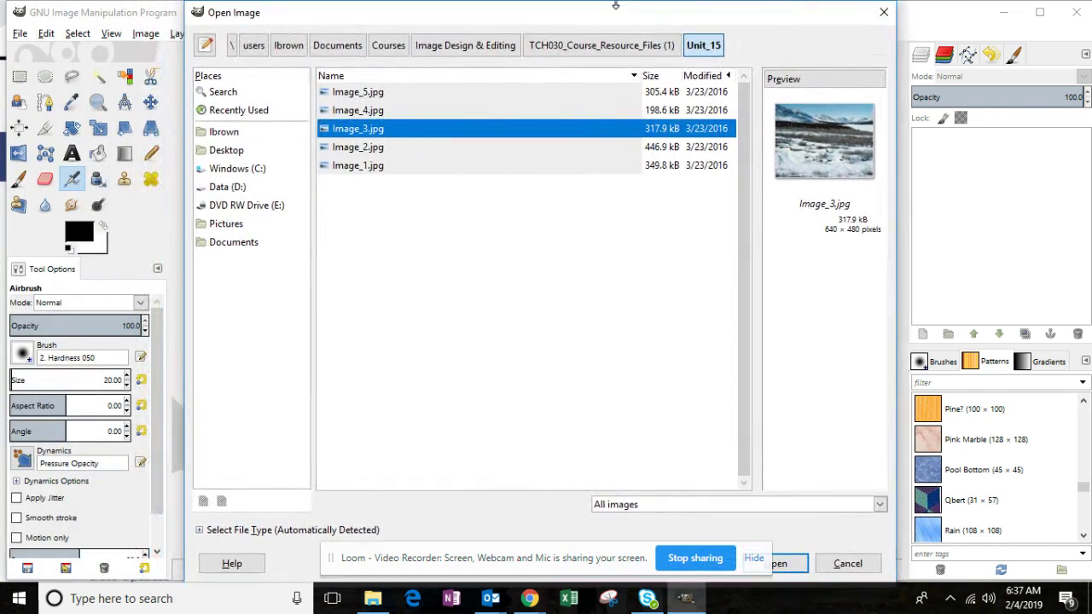
{"action": "left_click", "coordinate": [795, 564]}
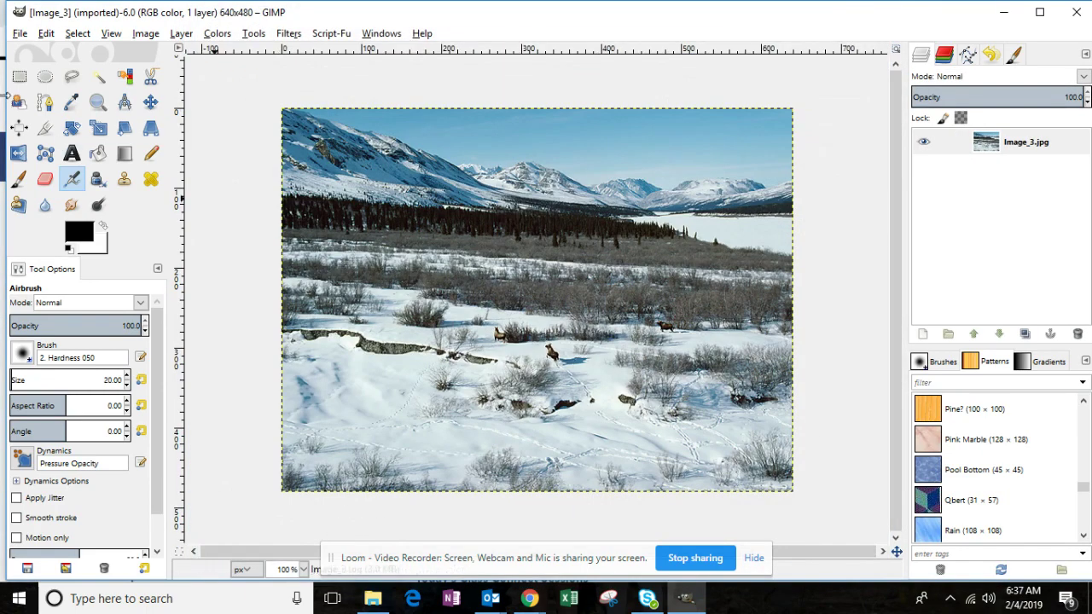
- Save the image as Reflection.xcf in the Unit_15 folder
{"action": "left_click", "coordinate": [26, 36]}
{"action": "left_click", "coordinate": [53, 178]}
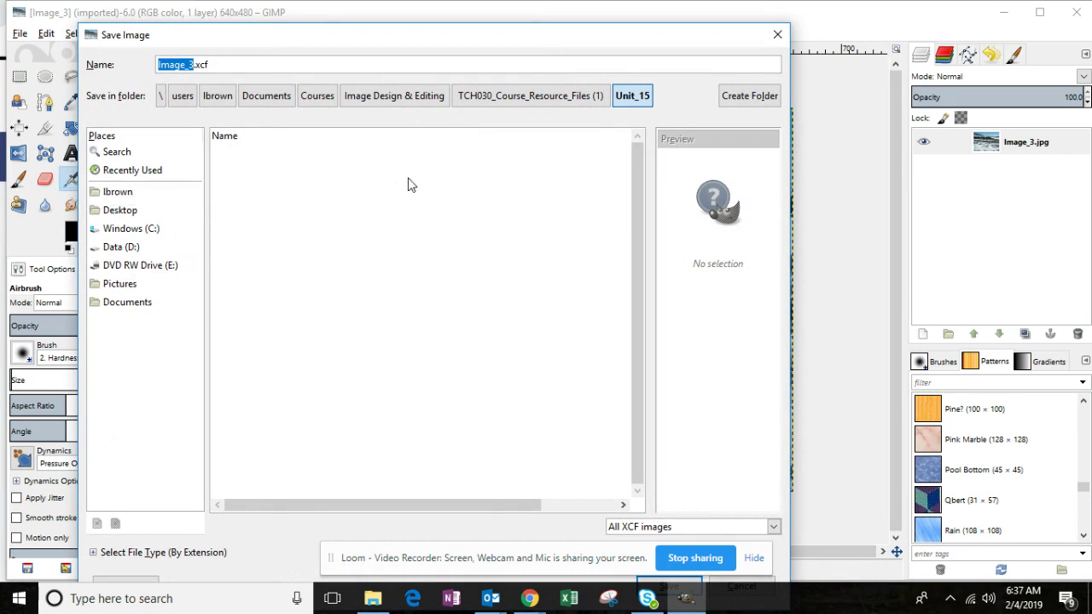
{"action": "type", "text": "Reflection"}
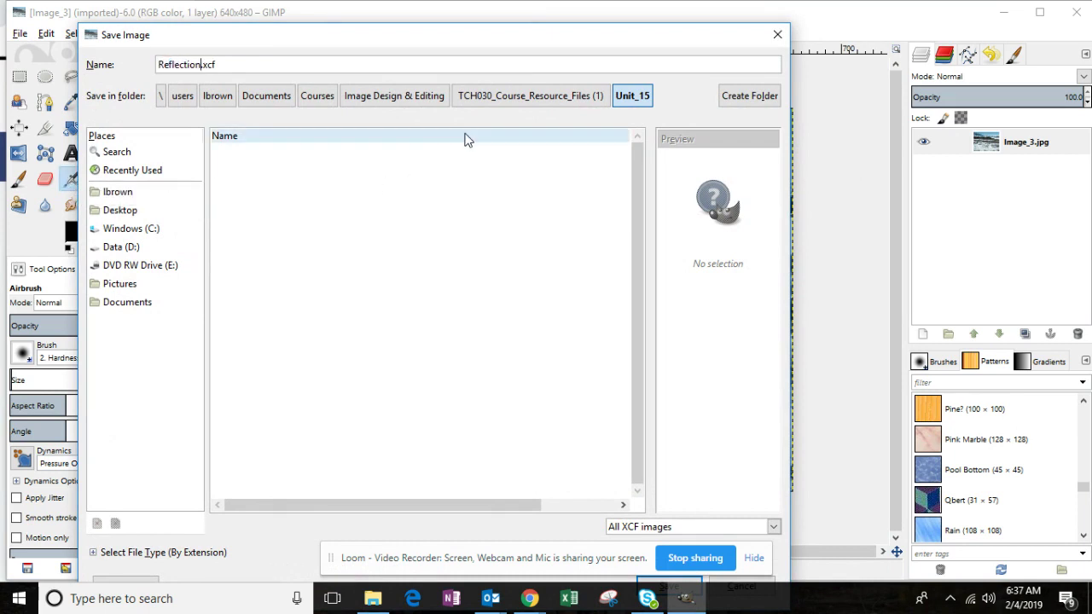
{"action": "left_click_drag", "start_coordinate": [429, 38], "coordinate": [543, 34]}
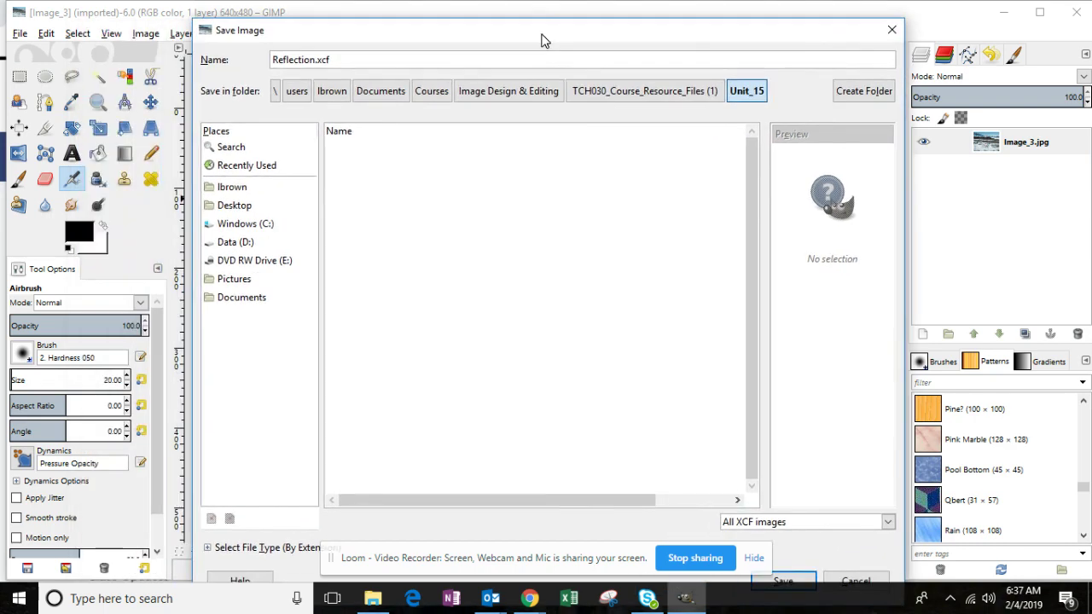
{"action": "left_click", "coordinate": [783, 581]}
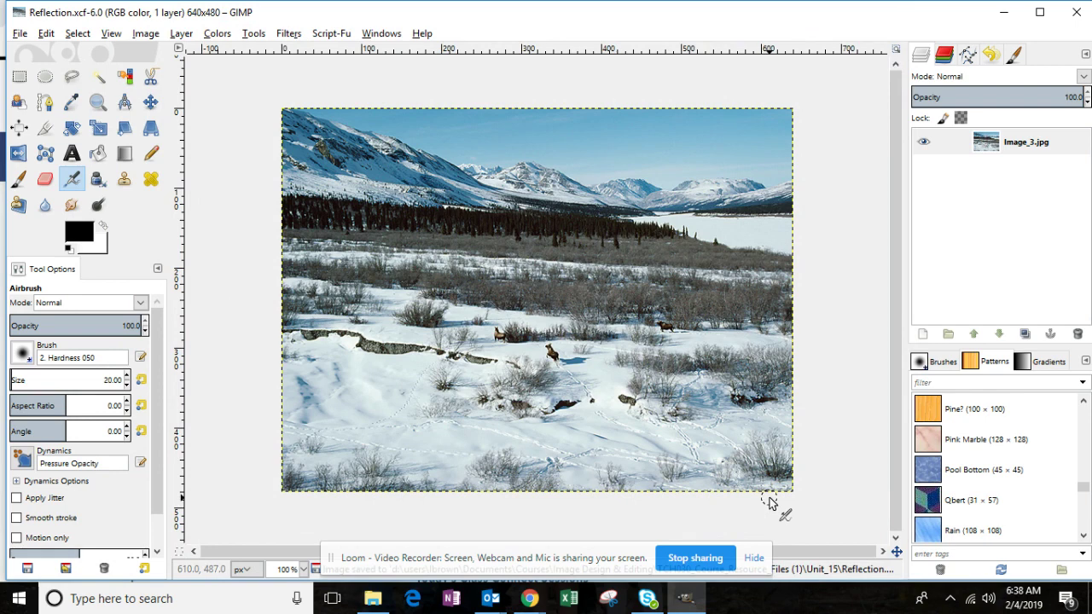
- Rename the Image_3.jpg layer to Background
{"action": "double_click", "coordinate": [1034, 145]}
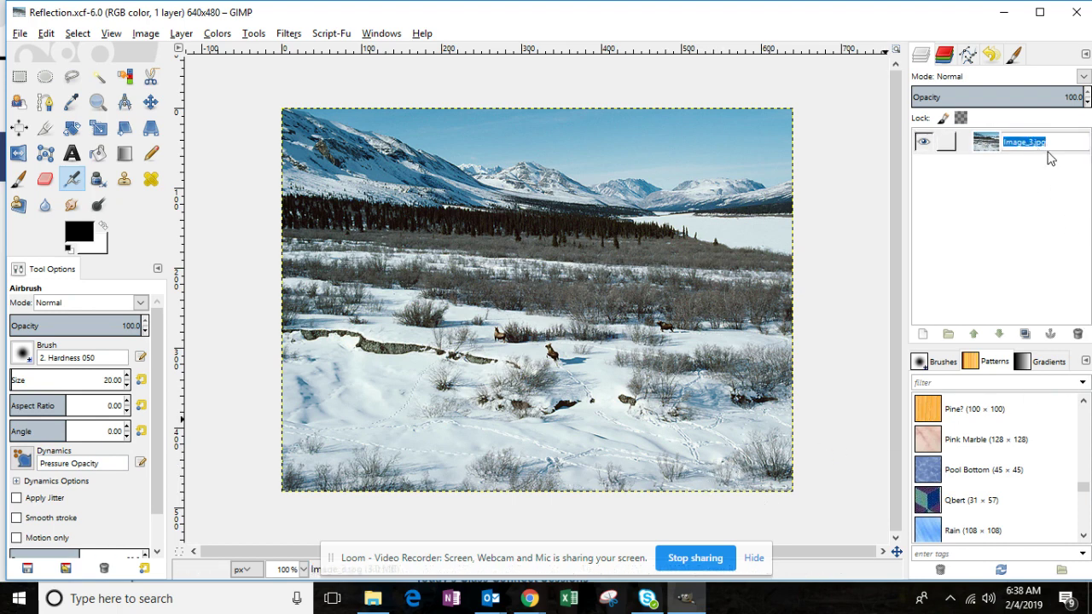
{"action": "type", "text": "Backgr"}
{"action": "key", "text": "BackSpace"}
{"action": "key", "text": "BackSpace"}
{"action": "type", "text": "ground"}
{"action": "key", "text": "Return"}
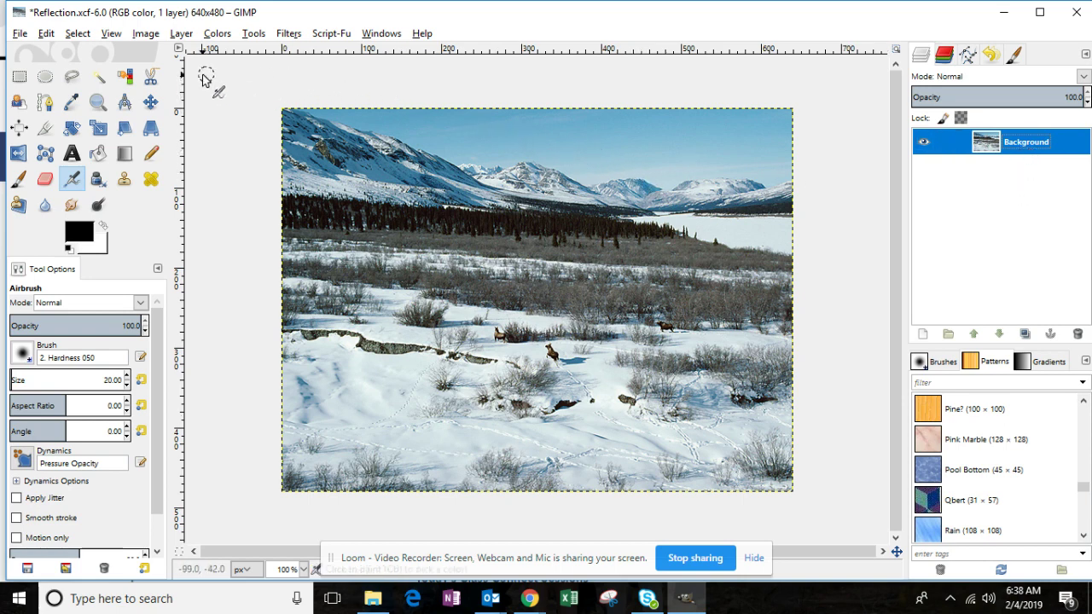
- Select the entire image and copy it to the clipboard
{"action": "left_click", "coordinate": [77, 34]}
{"action": "left_click", "coordinate": [77, 34]}
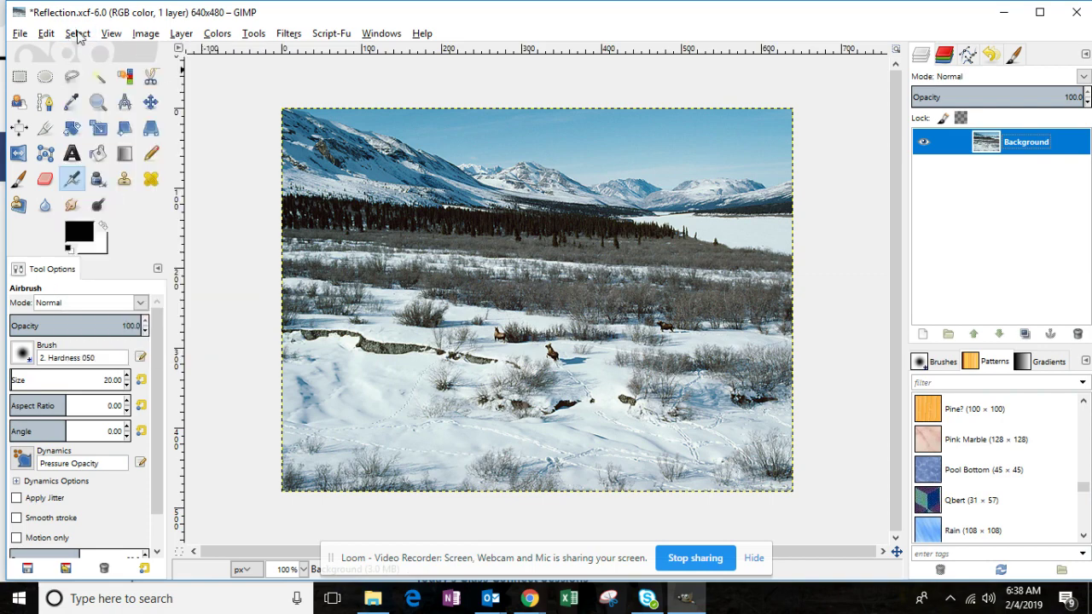
{"action": "left_click", "coordinate": [77, 34]}
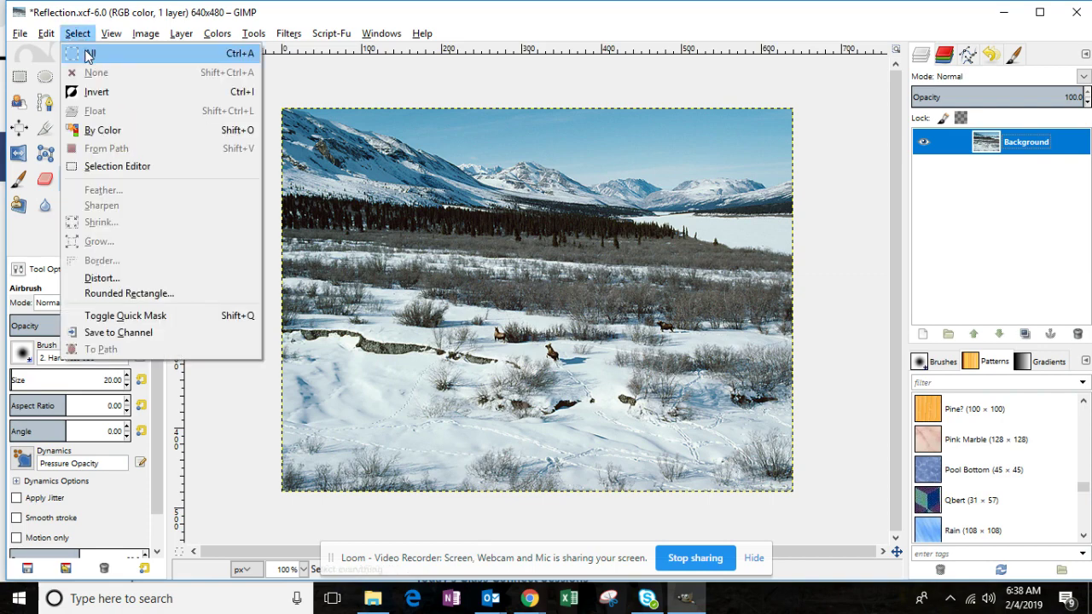
{"action": "left_click", "coordinate": [89, 57]}
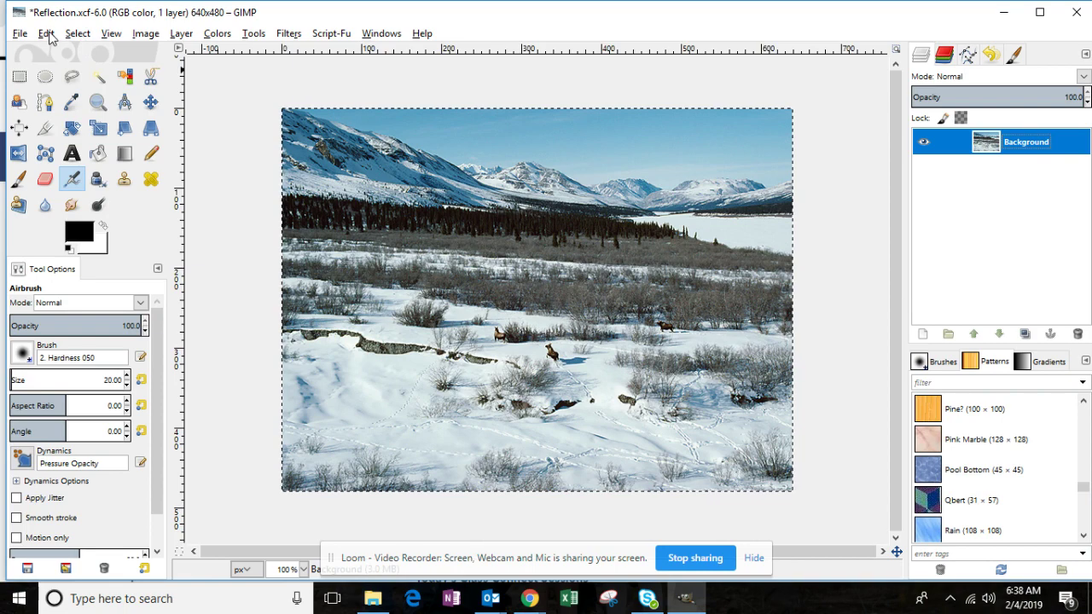
{"action": "left_click", "coordinate": [47, 34]}
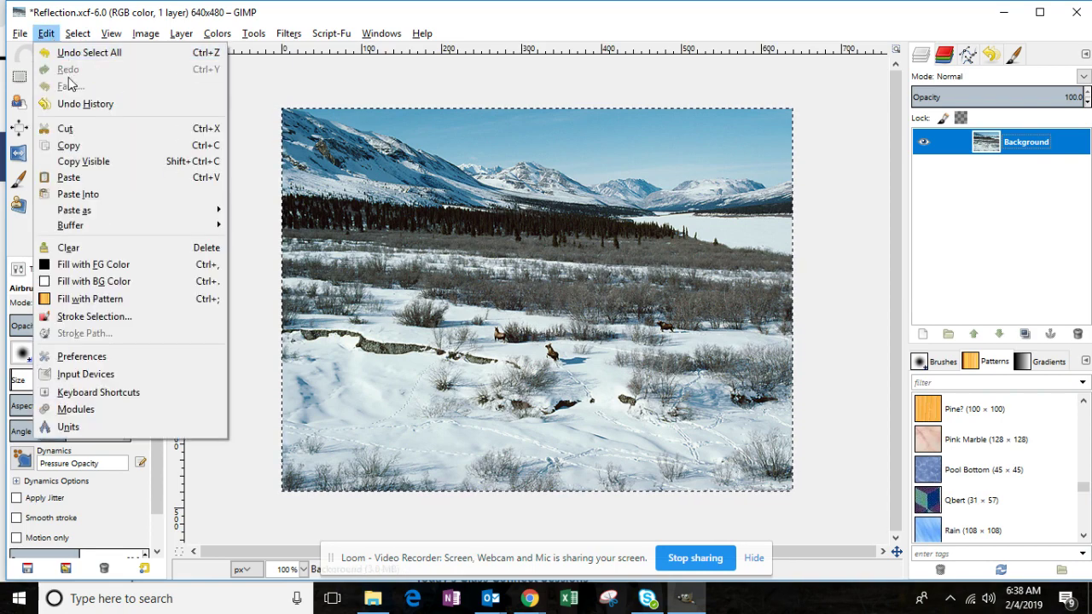
{"action": "left_click", "coordinate": [83, 162]}
{"action": "left_click", "coordinate": [72, 153]}
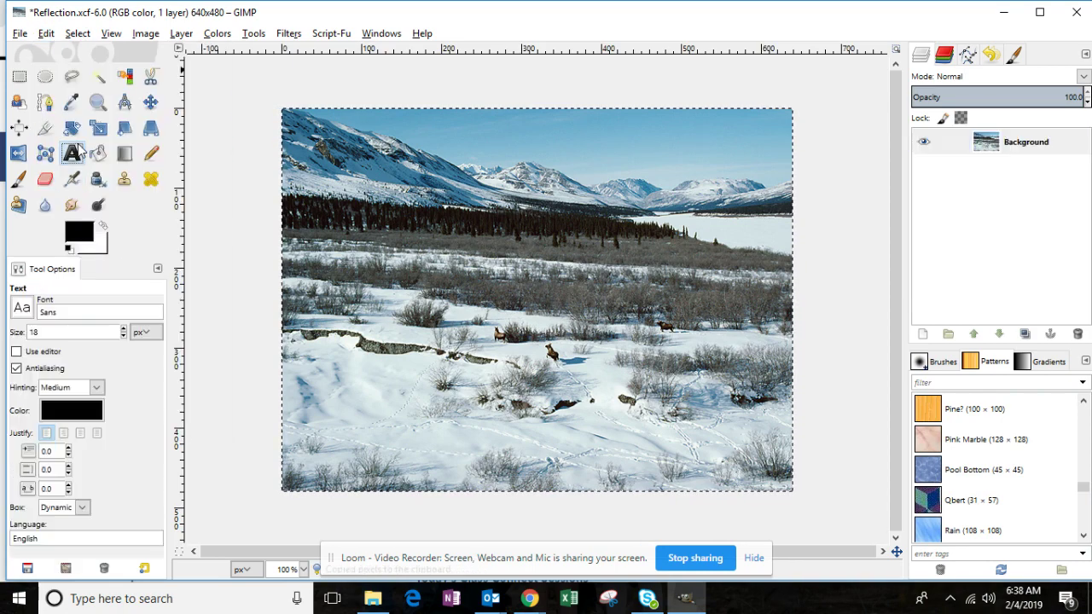
- Paste the copied image as a new layer and name it Landscape
{"action": "left_click", "coordinate": [50, 34]}
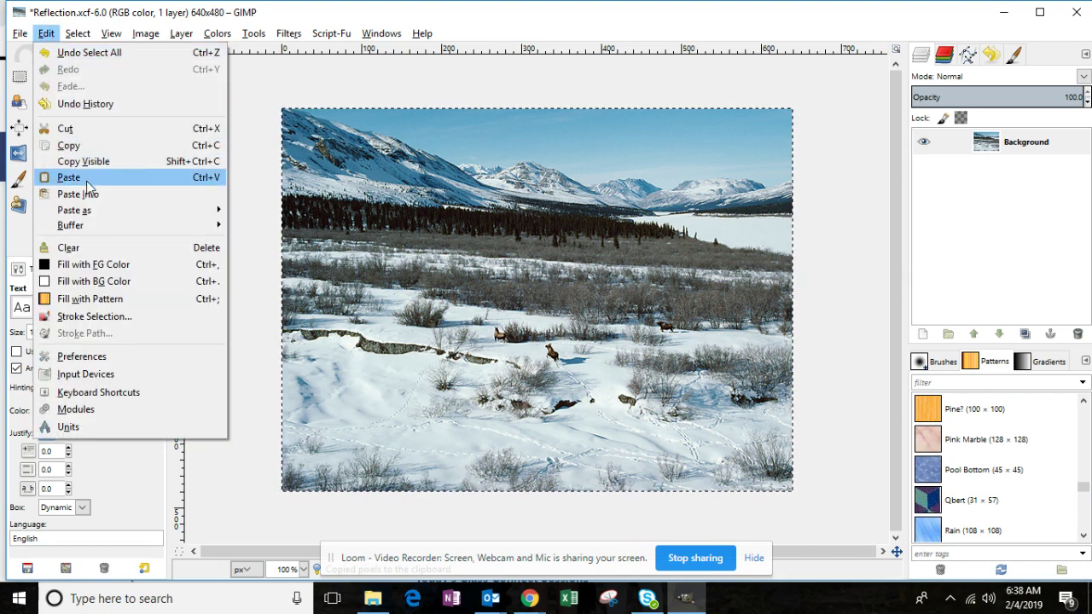
{"action": "left_click", "coordinate": [86, 179]}
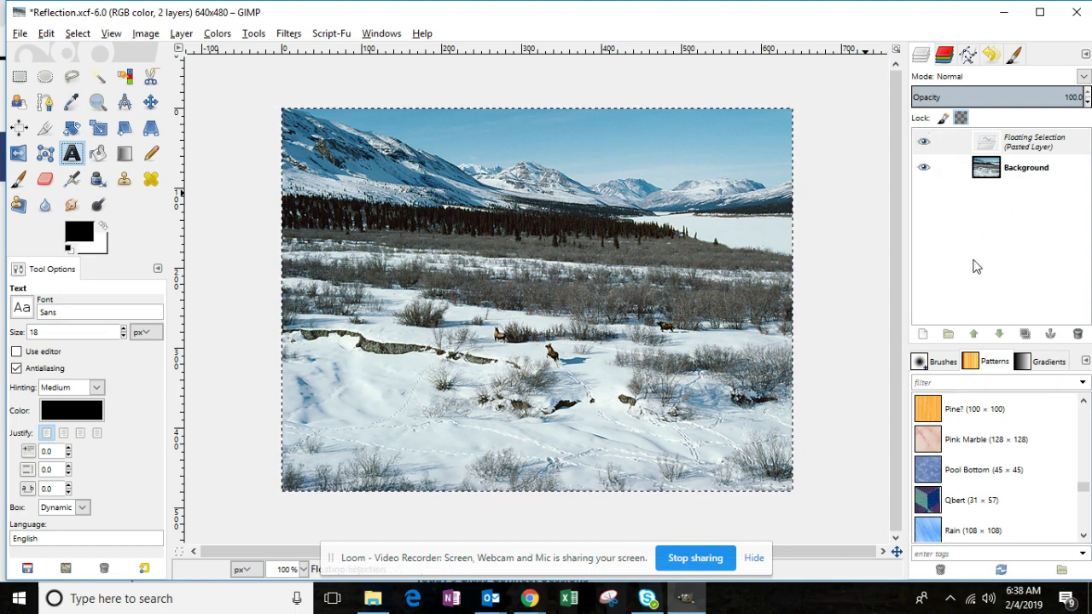
{"action": "left_click", "coordinate": [922, 335]}
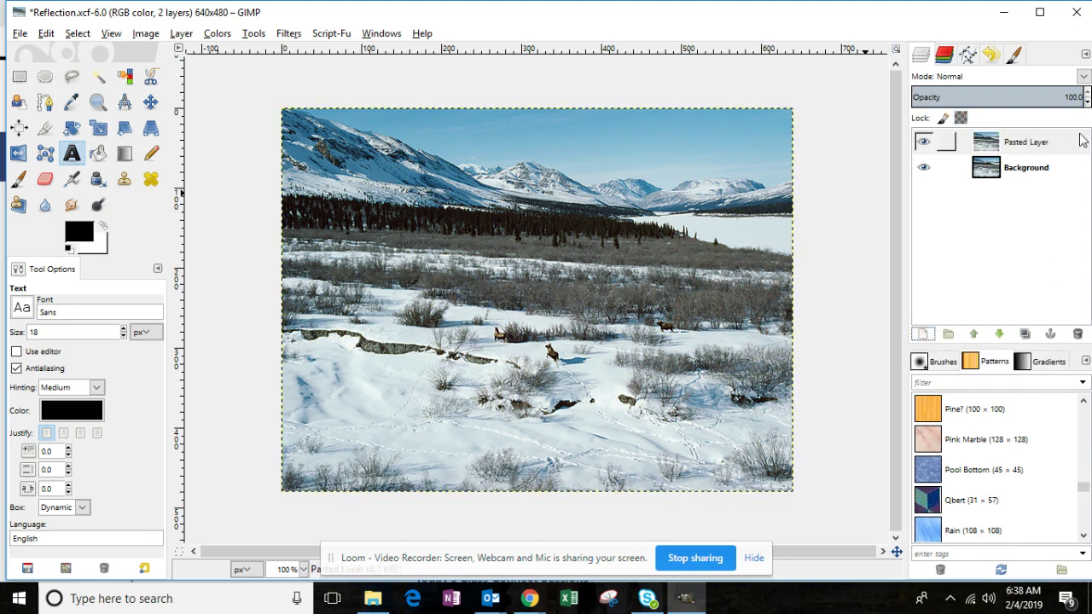
{"action": "double_click", "coordinate": [1033, 143]}
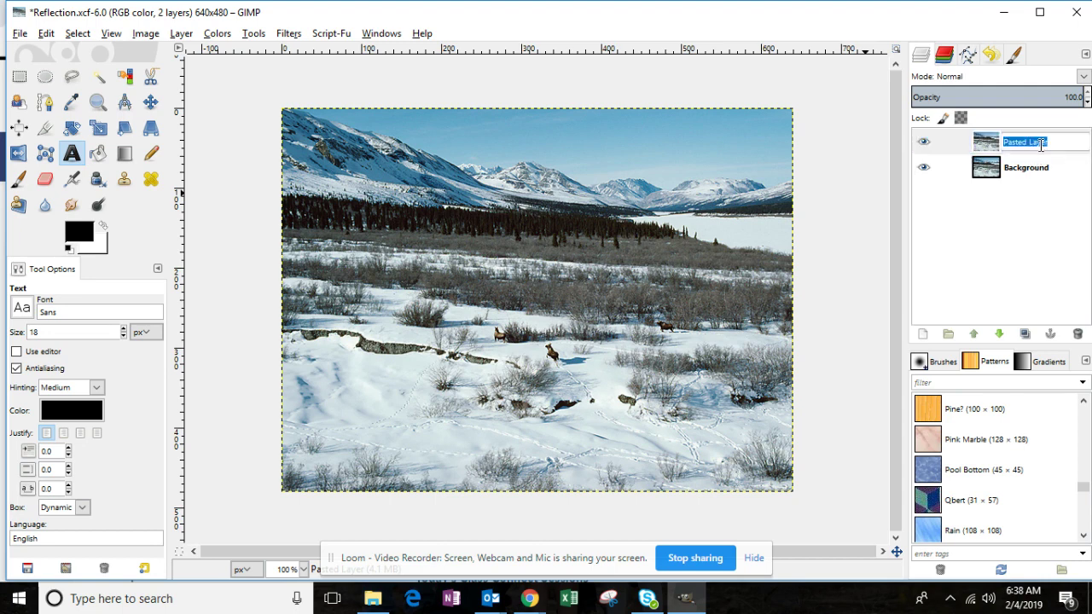
{"action": "type", "text": "Landscape"}
{"action": "key", "text": "Return"}
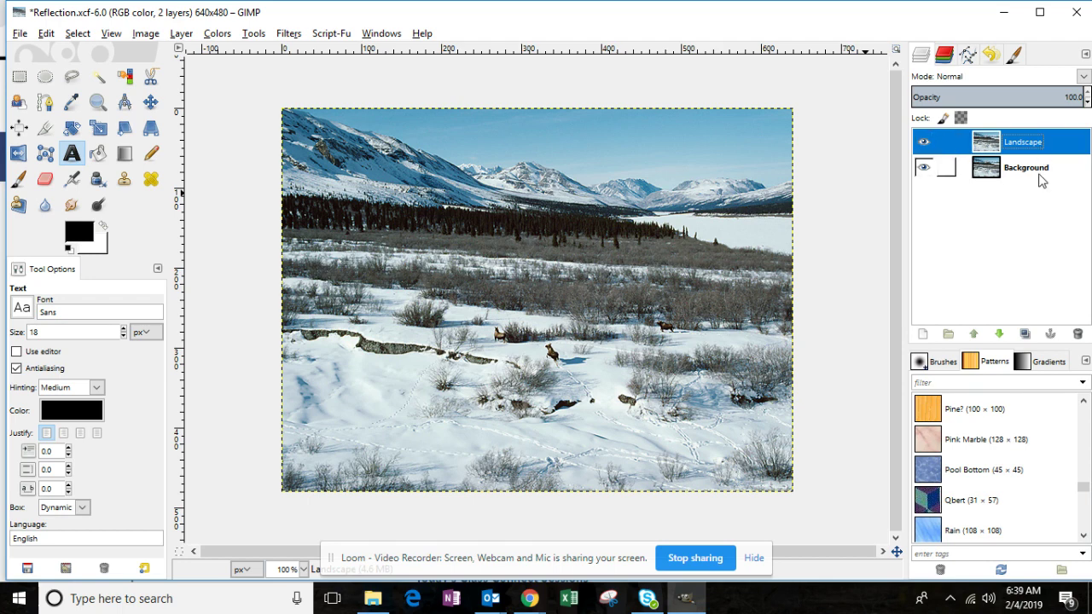
- Rename the Background layer to Reflection
{"action": "double_click", "coordinate": [1041, 168]}
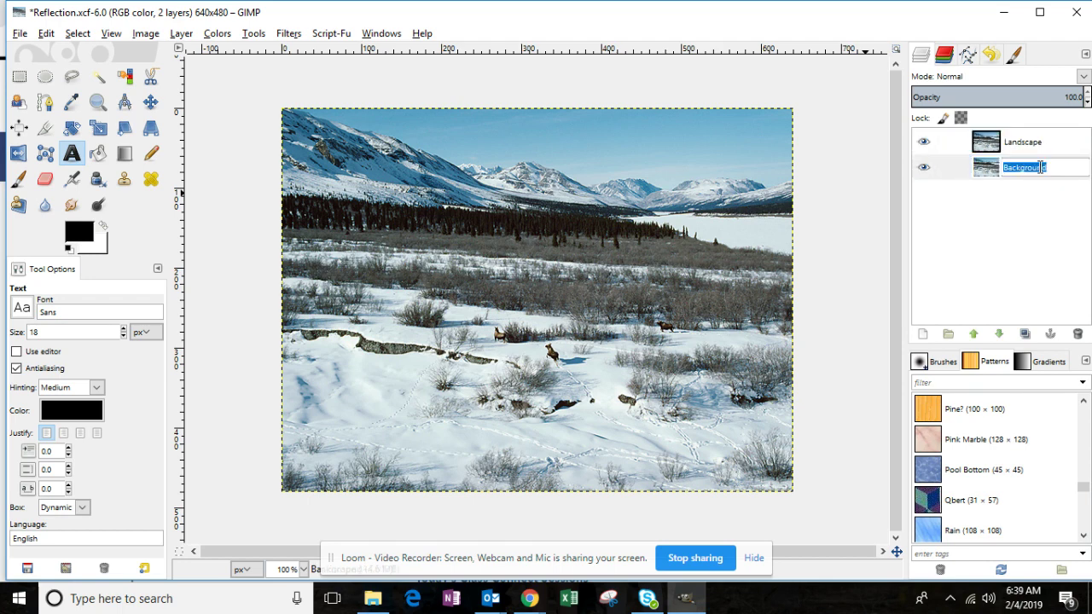
{"action": "type", "text": "Reflection"}
{"action": "key", "text": "Return"}
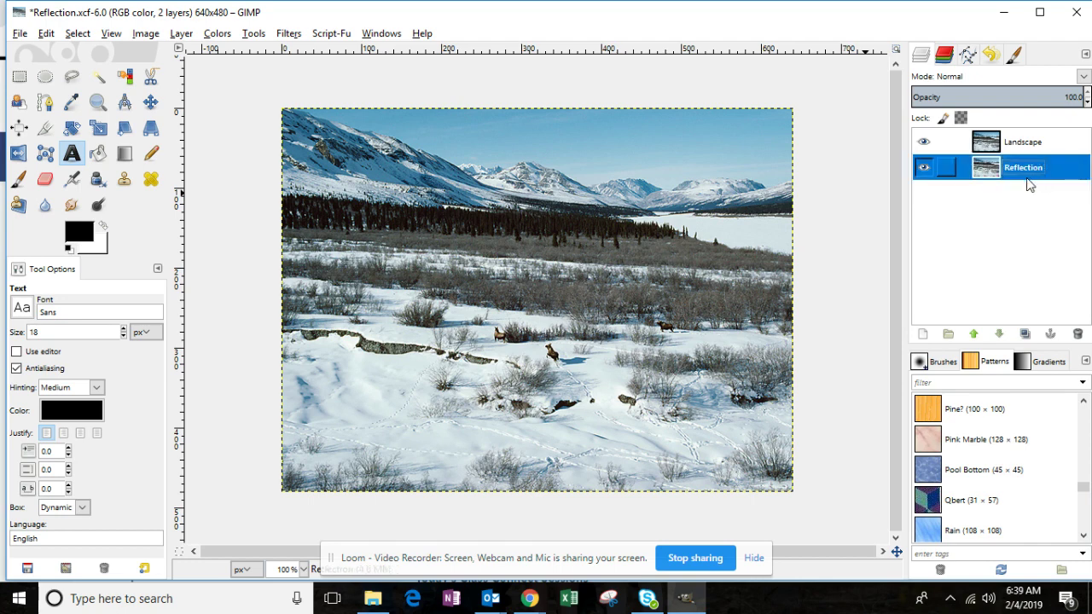
- Make the Landscape layer active and choose the Free Select tool
{"action": "left_click", "coordinate": [1031, 143]}
{"action": "left_click", "coordinate": [1033, 166]}
{"action": "left_click", "coordinate": [1024, 142]}
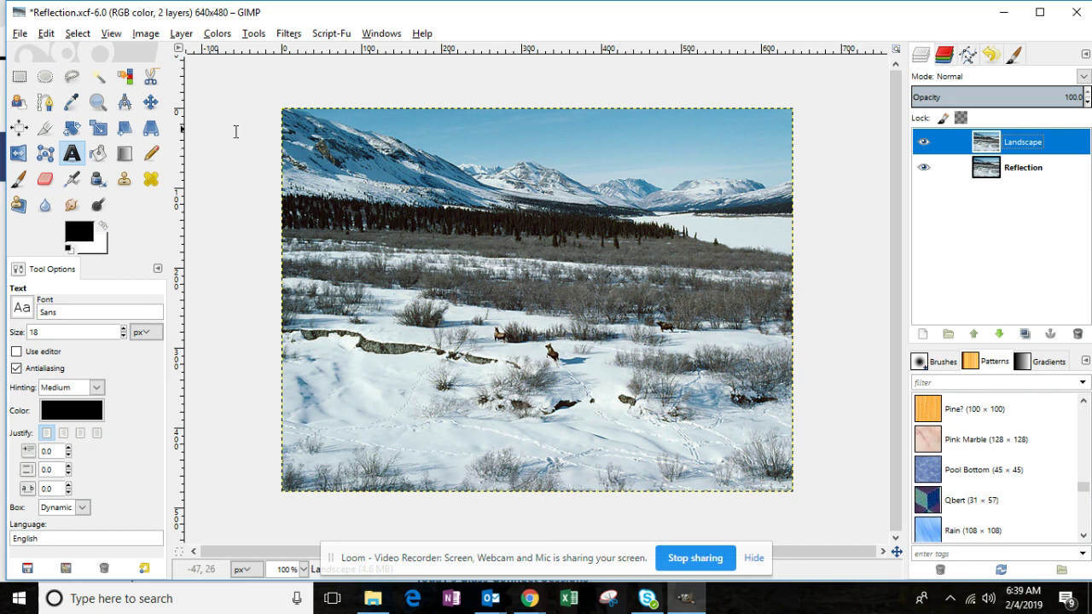
{"action": "left_click", "coordinate": [72, 79]}
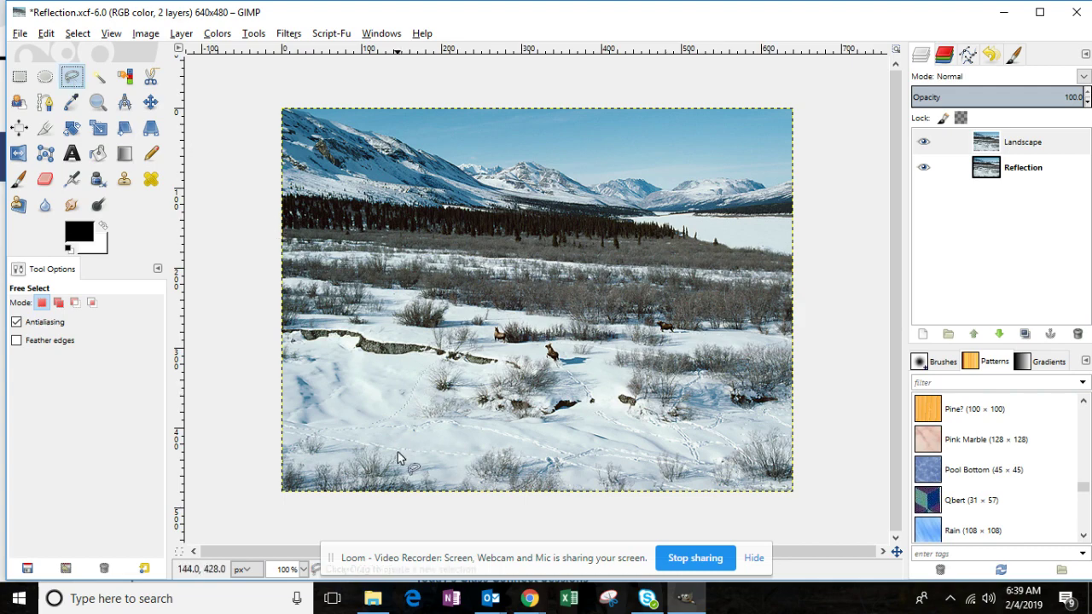
{"action": "mouse_move", "coordinate": [540, 600]}
{"action": "left_click", "coordinate": [477, 546]}
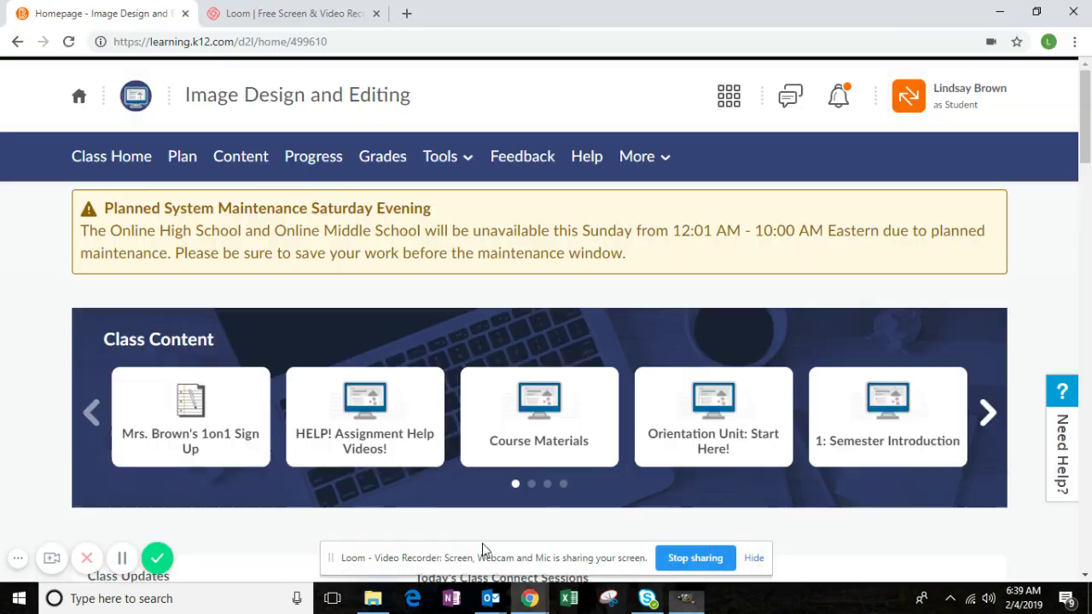
{"action": "left_click", "coordinate": [122, 559]}
{"action": "left_click", "coordinate": [122, 559]}
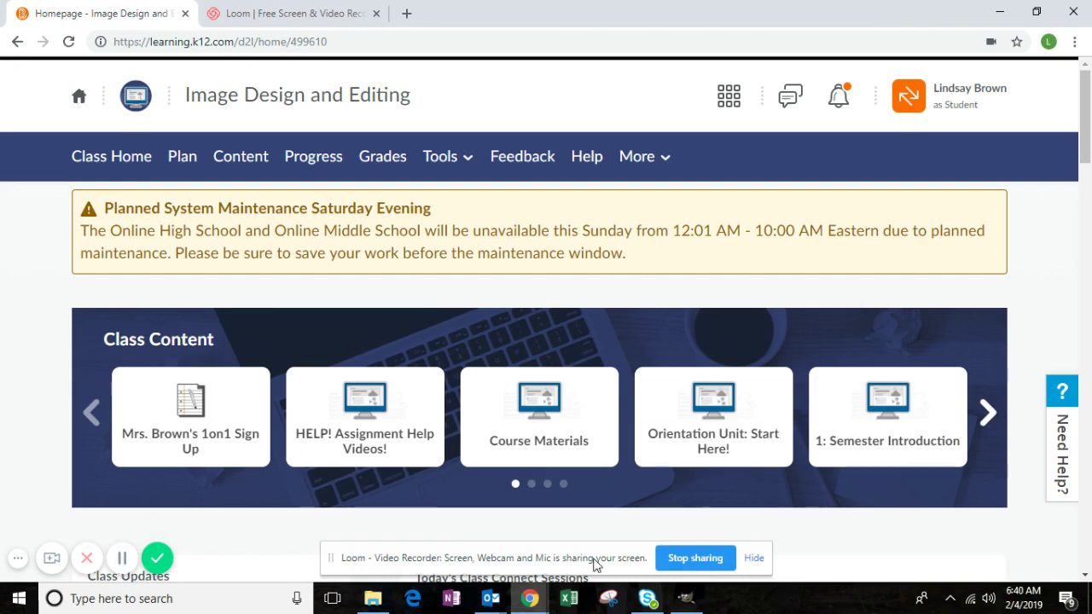
{"action": "left_click", "coordinate": [687, 598]}
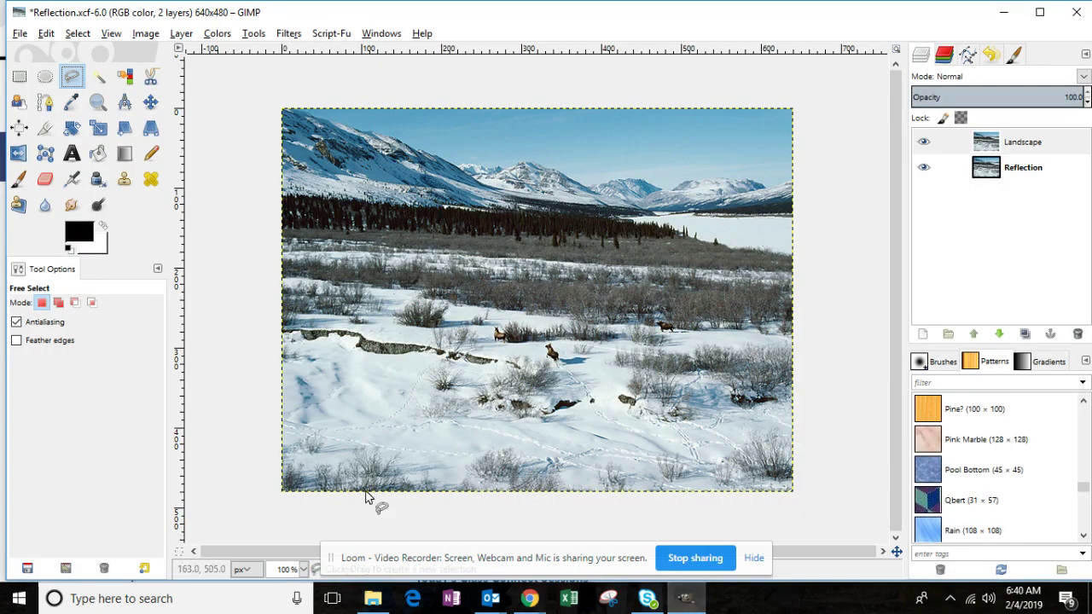
- Try to outline the snowy foreground with Free Select, along the eroded bank to the image's right edge and back along its lower edge
{"action": "left_click", "coordinate": [282, 331]}
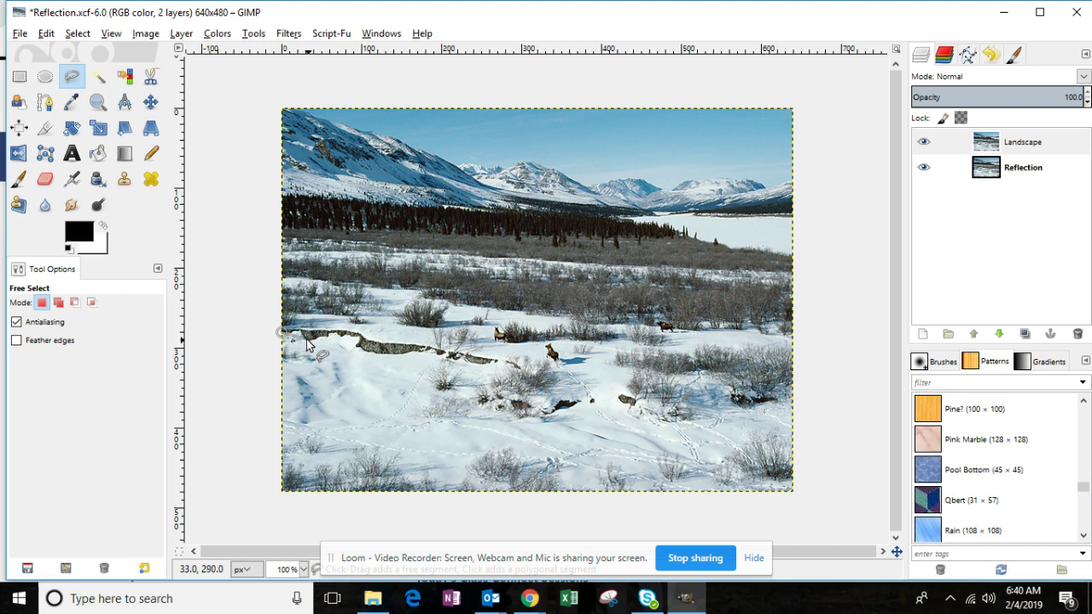
{"action": "left_click", "coordinate": [309, 339]}
{"action": "left_click", "coordinate": [327, 336]}
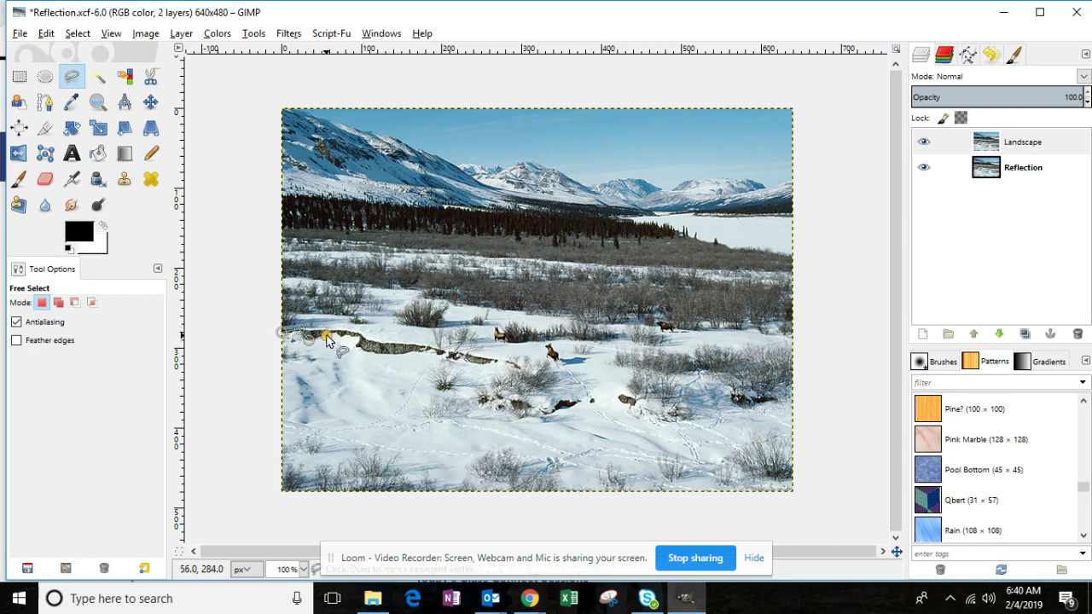
{"action": "left_click", "coordinate": [343, 337]}
{"action": "left_click", "coordinate": [361, 335]}
{"action": "left_click", "coordinate": [376, 349]}
{"action": "left_click", "coordinate": [397, 350]}
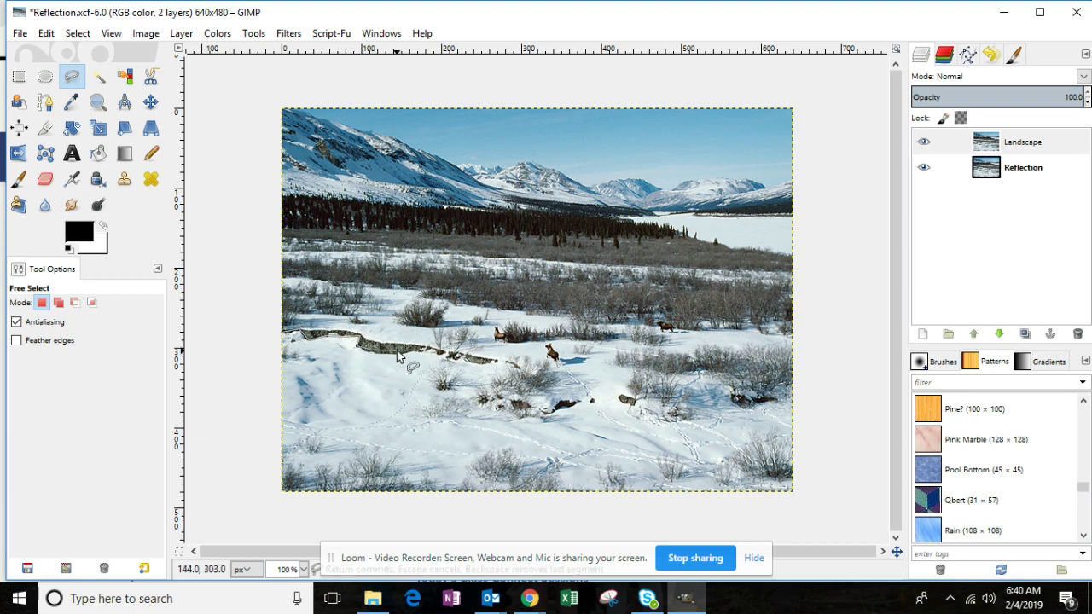
{"action": "left_click", "coordinate": [437, 353]}
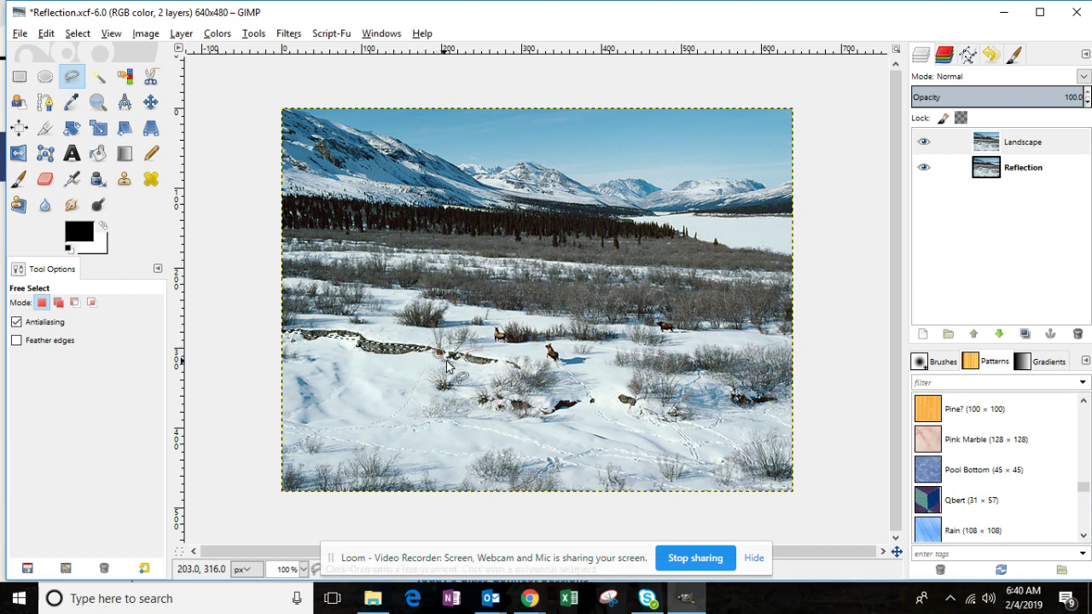
{"action": "left_click", "coordinate": [453, 360]}
{"action": "left_click", "coordinate": [468, 358]}
{"action": "left_click", "coordinate": [488, 365]}
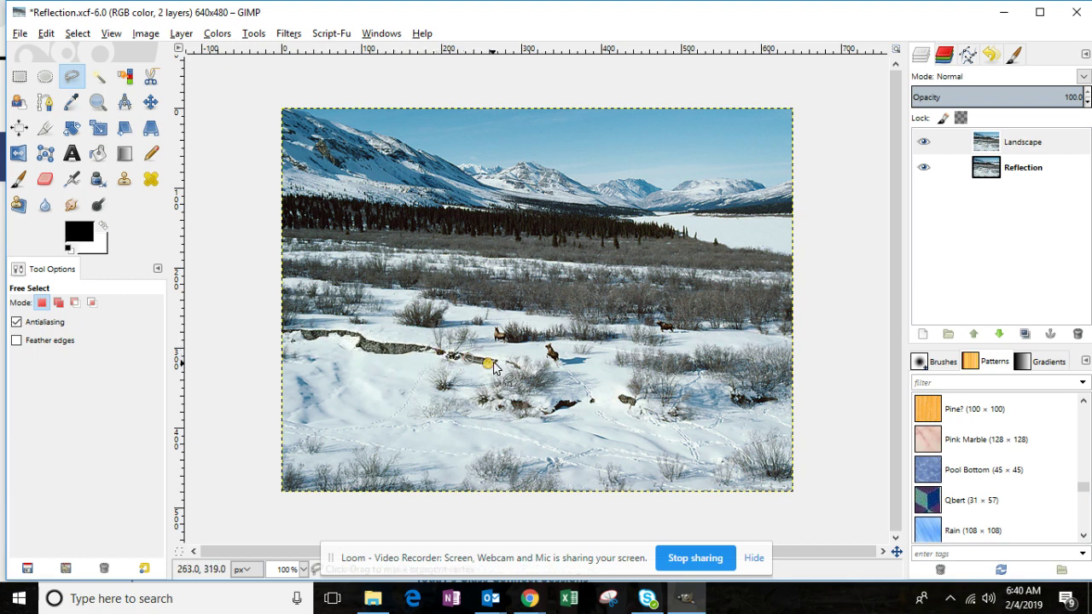
{"action": "left_click", "coordinate": [517, 366]}
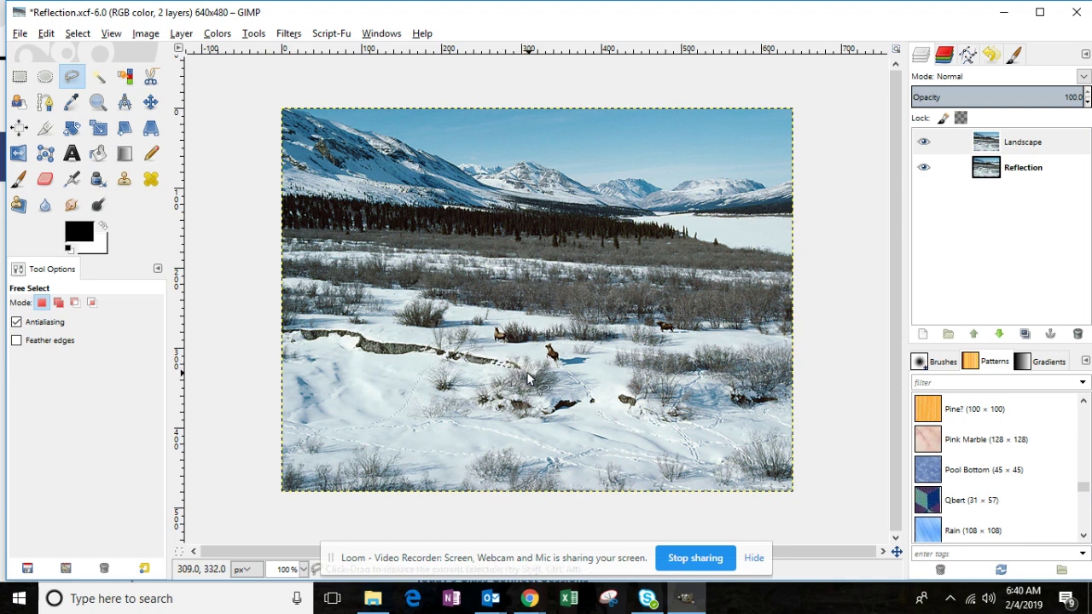
{"action": "left_click", "coordinate": [558, 372]}
{"action": "left_click", "coordinate": [590, 401]}
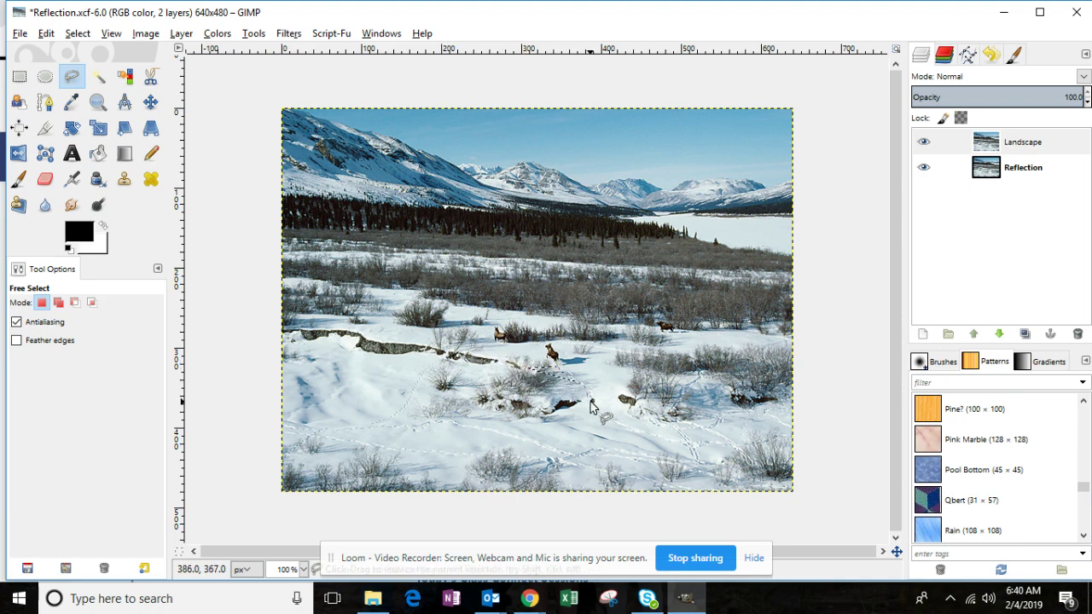
{"action": "left_click", "coordinate": [624, 424]}
{"action": "left_click", "coordinate": [648, 434]}
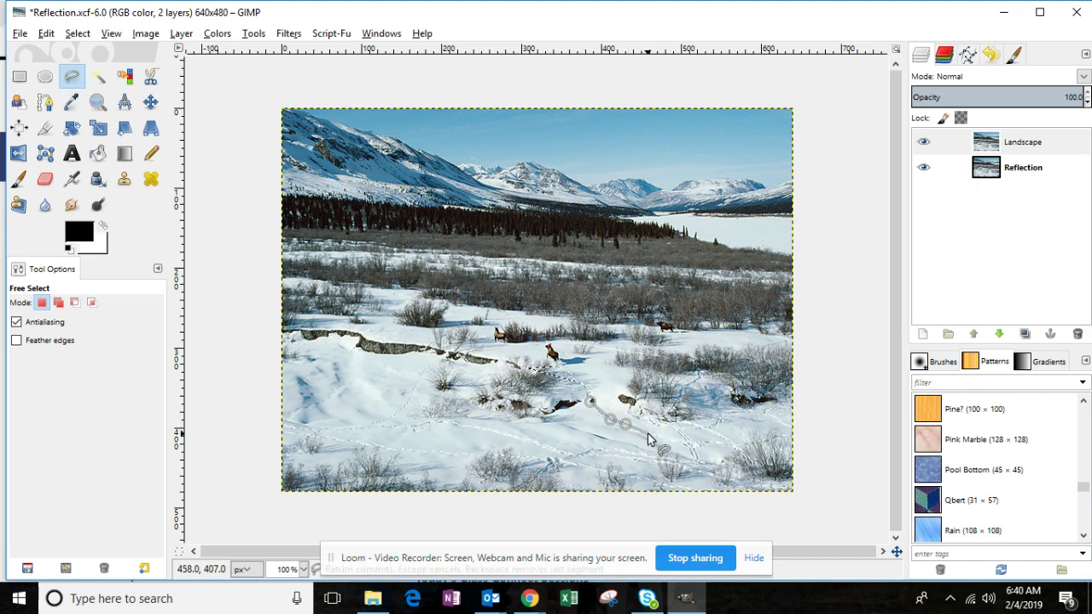
{"action": "left_click", "coordinate": [686, 443]}
{"action": "left_click", "coordinate": [715, 448]}
{"action": "left_click", "coordinate": [741, 444]}
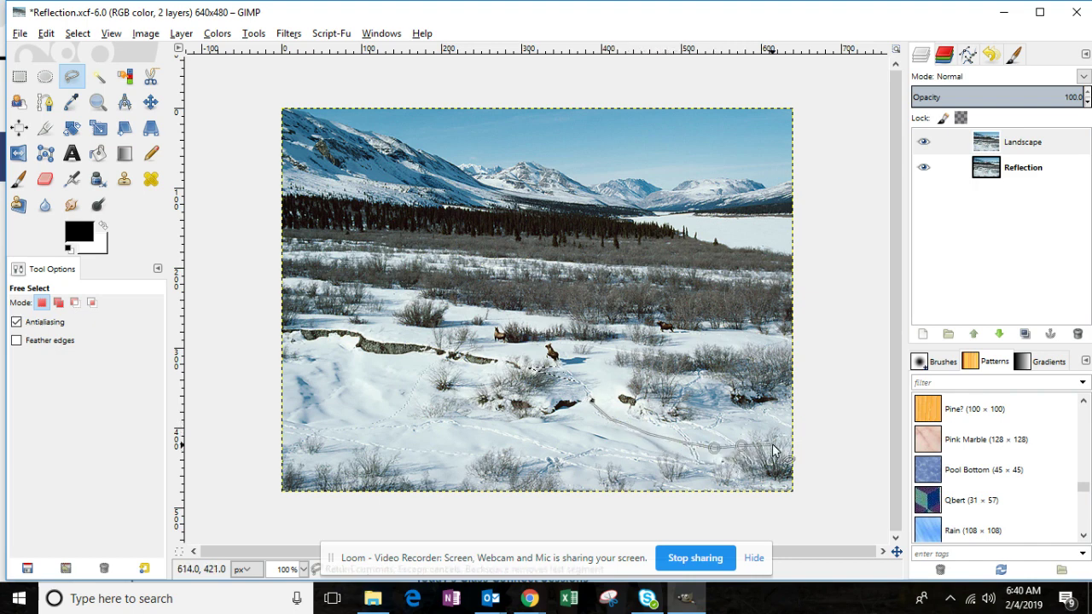
{"action": "left_click", "coordinate": [770, 444]}
{"action": "left_click", "coordinate": [791, 447]}
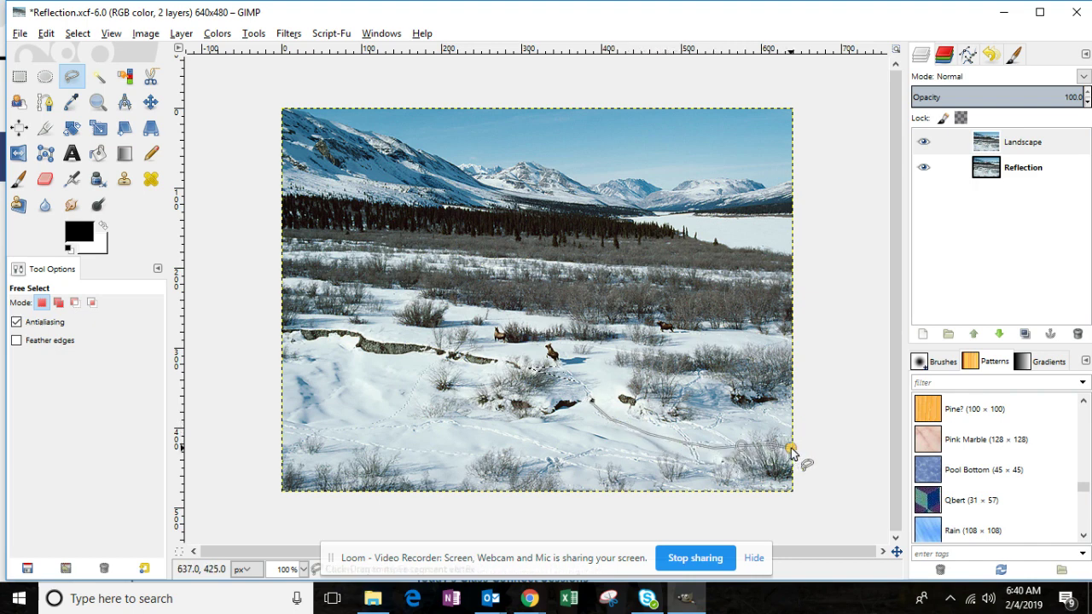
{"action": "left_click", "coordinate": [791, 492]}
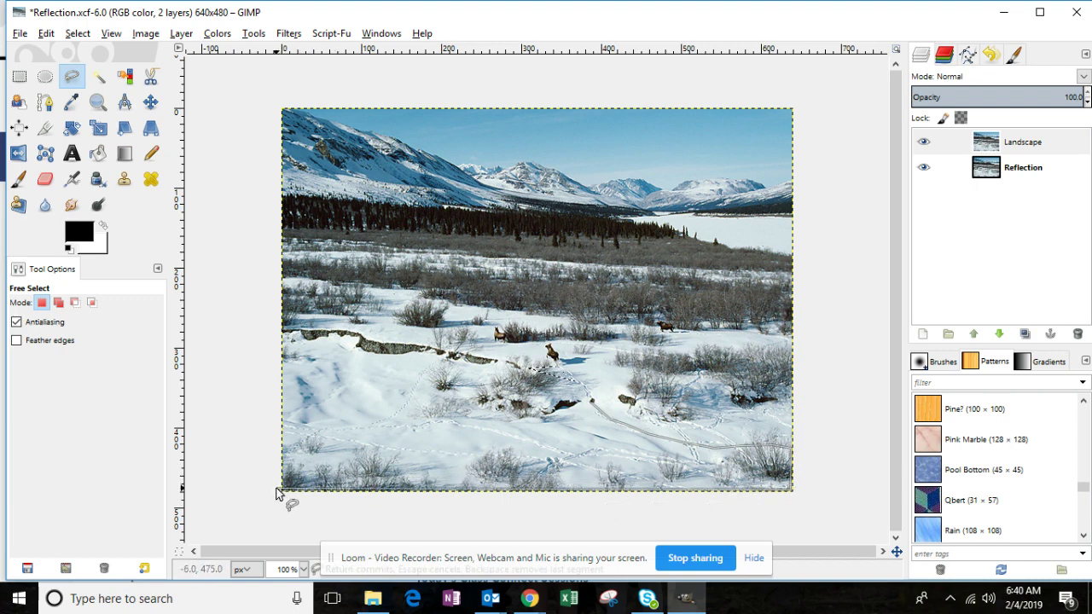
{"action": "left_click", "coordinate": [286, 491]}
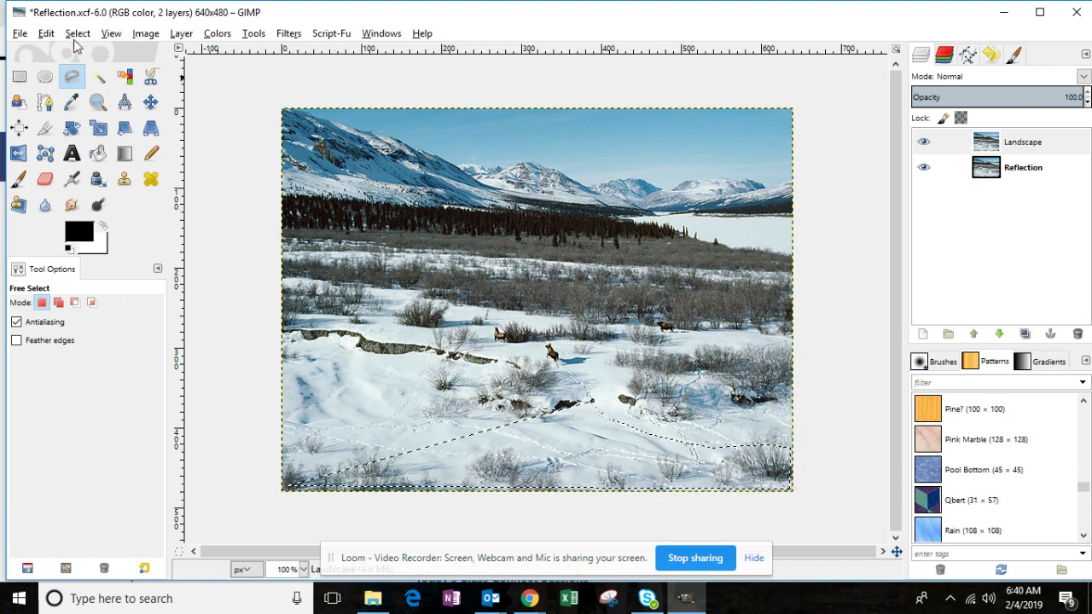
- Undo the Free Select selections made around the snowy foreground
{"action": "left_click", "coordinate": [47, 36]}
{"action": "left_click", "coordinate": [48, 36]}
{"action": "left_click", "coordinate": [49, 38]}
{"action": "left_click", "coordinate": [55, 53]}
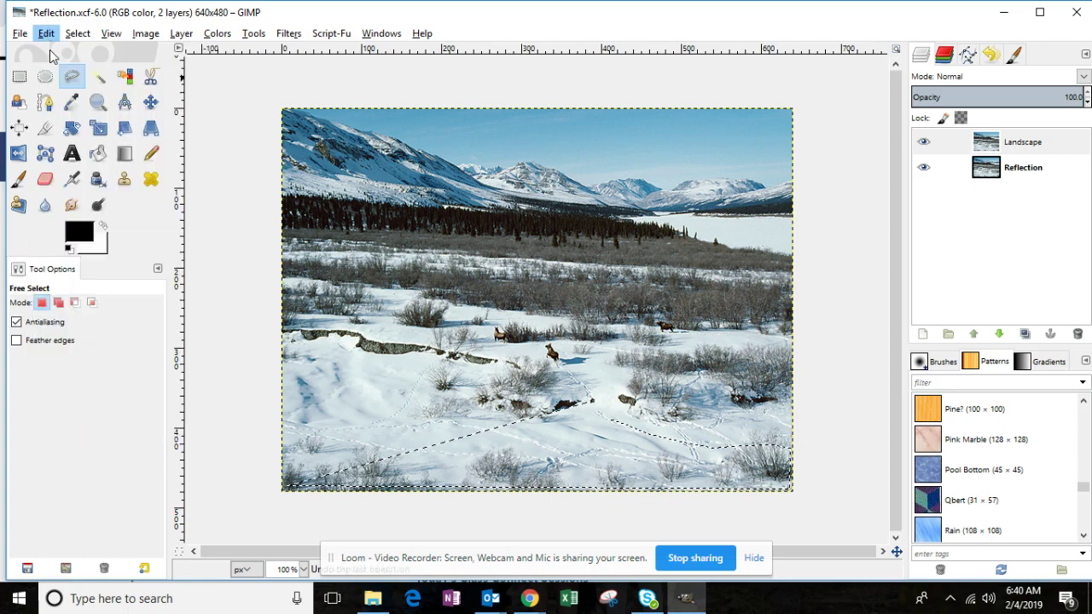
{"action": "left_click", "coordinate": [46, 34]}
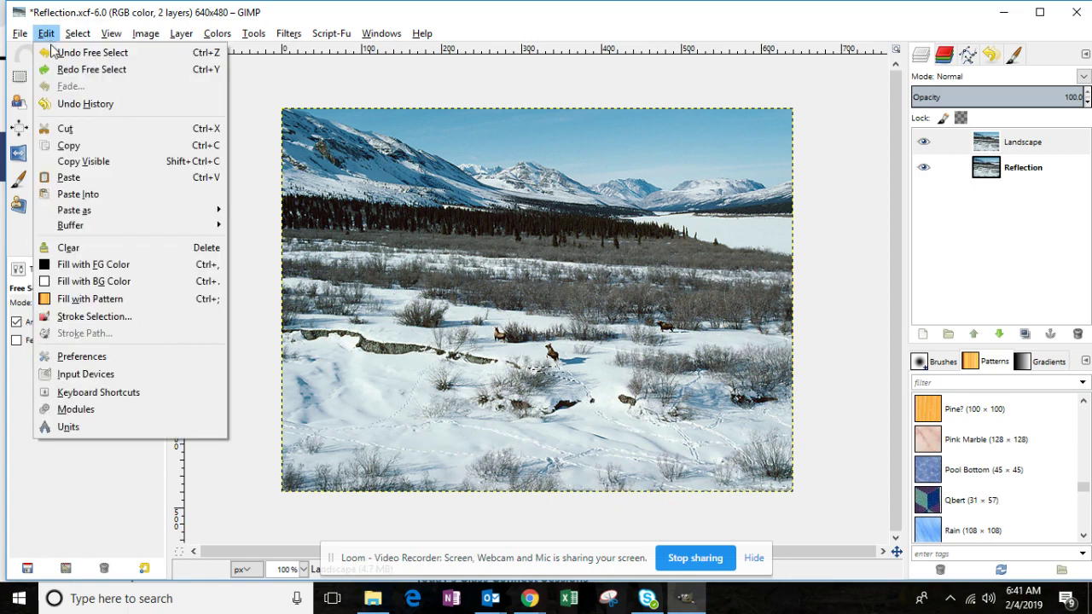
{"action": "left_click", "coordinate": [52, 53]}
{"action": "left_click", "coordinate": [46, 36]}
{"action": "left_click", "coordinate": [53, 53]}
{"action": "left_click", "coordinate": [48, 37]}
{"action": "left_click", "coordinate": [53, 53]}
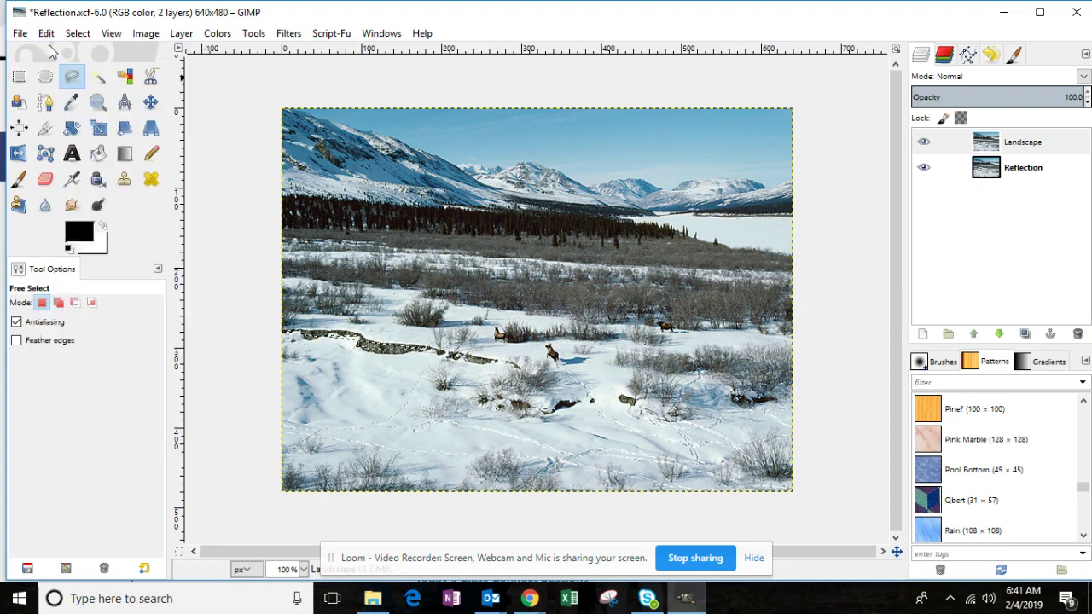
{"action": "left_click", "coordinate": [46, 36]}
{"action": "left_click", "coordinate": [53, 53]}
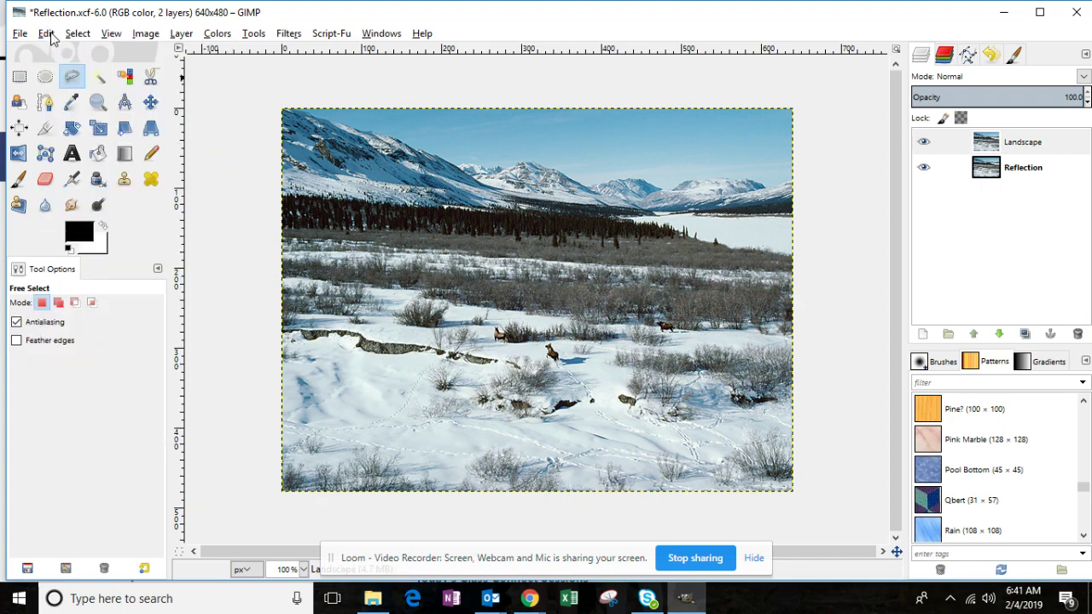
{"action": "left_click", "coordinate": [283, 329]}
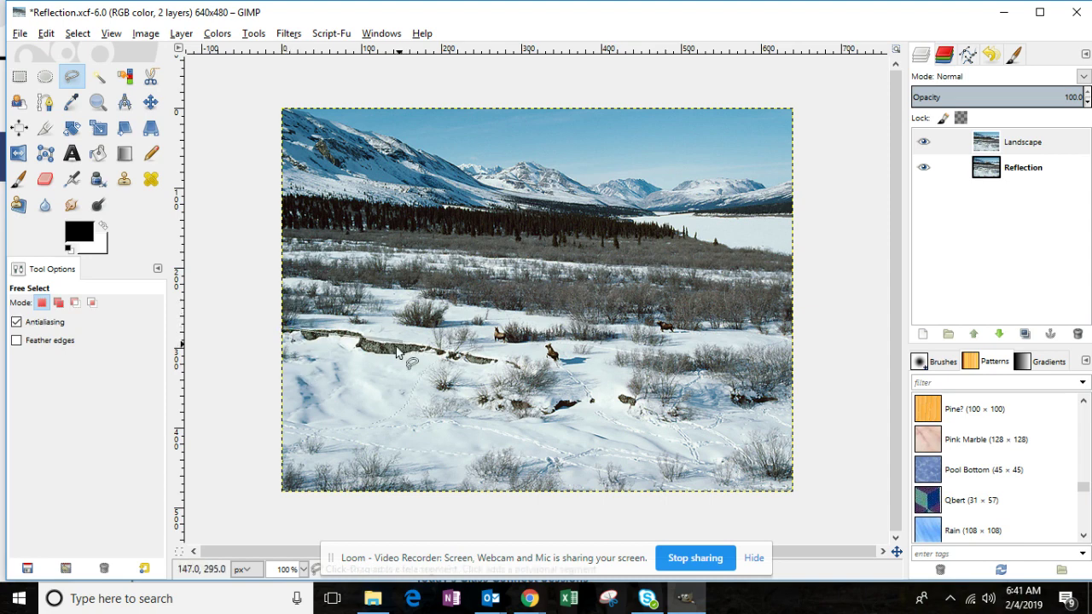
{"action": "left_click", "coordinate": [312, 340]}
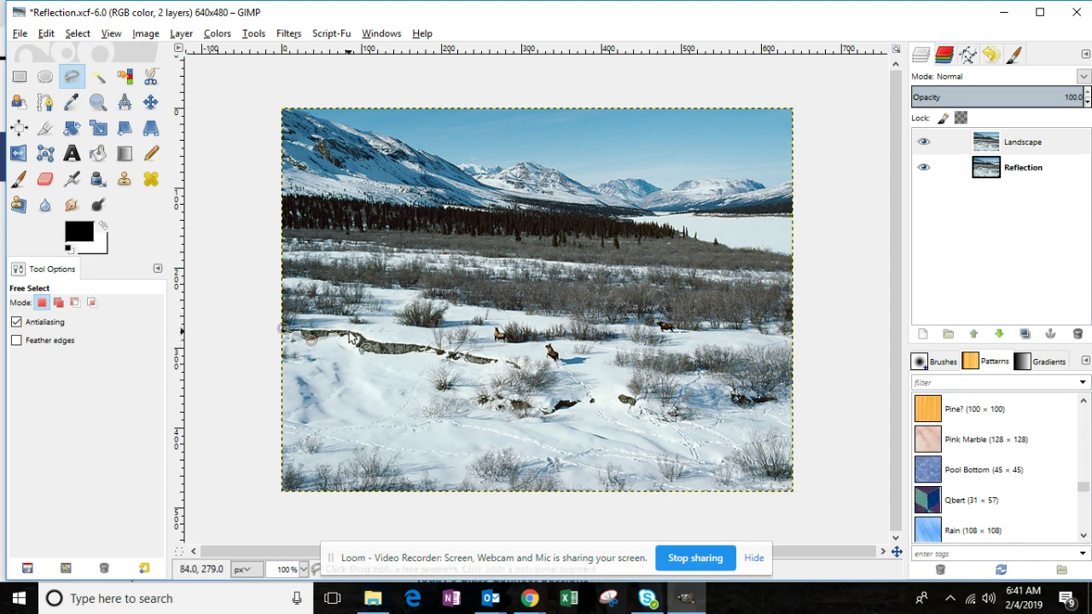
{"action": "key", "text": "Escape"}
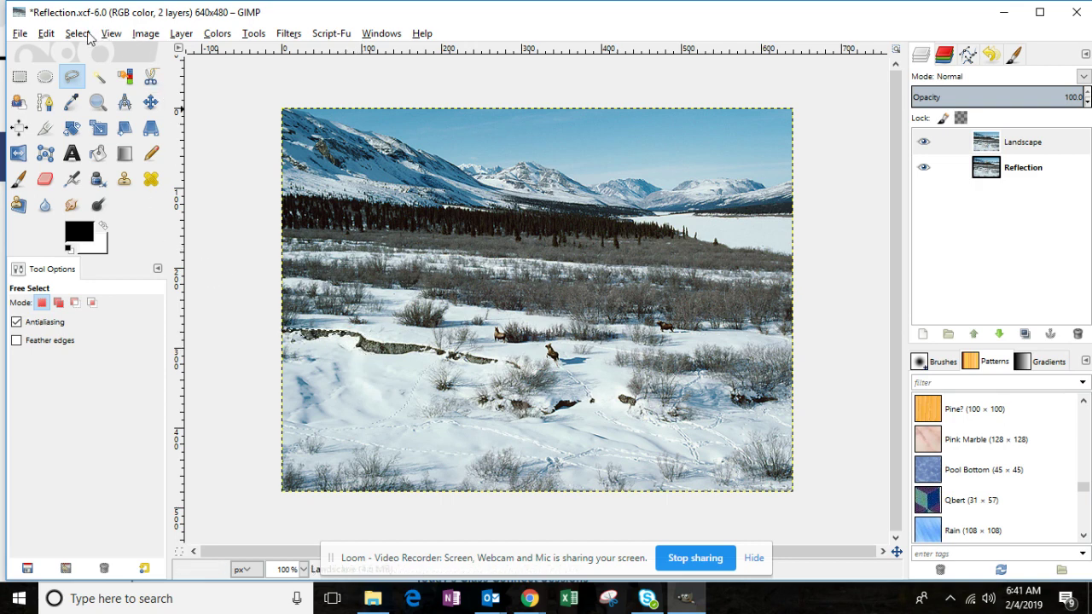
{"action": "left_click", "coordinate": [46, 34]}
{"action": "left_click", "coordinate": [53, 56]}
{"action": "left_click", "coordinate": [46, 34]}
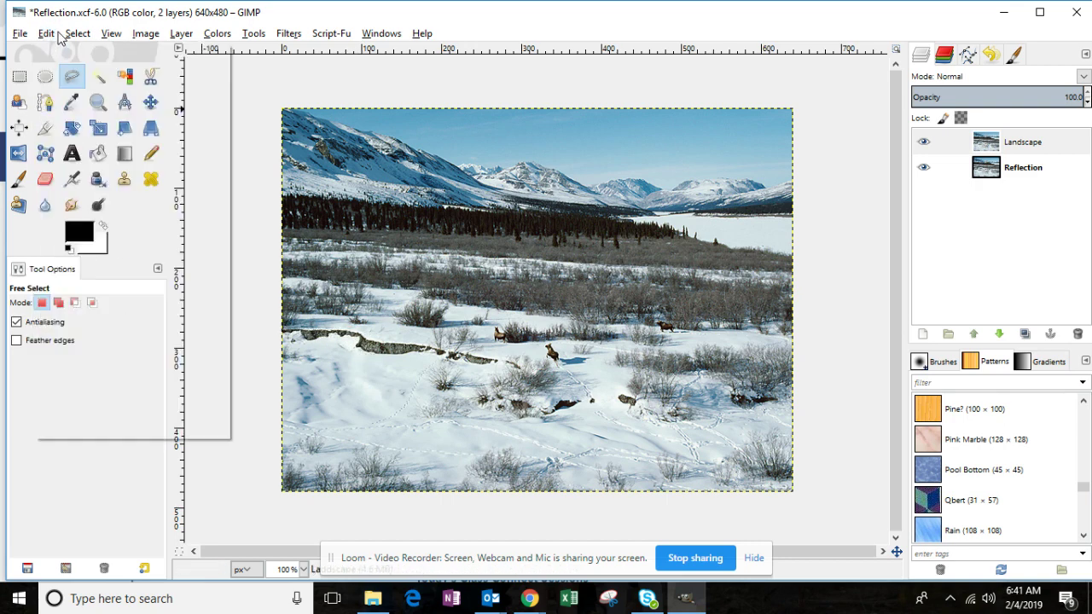
- Try to trace the eroded bank again with Free Select, from the image's left edge to the bank's far end
{"action": "left_click", "coordinate": [276, 337]}
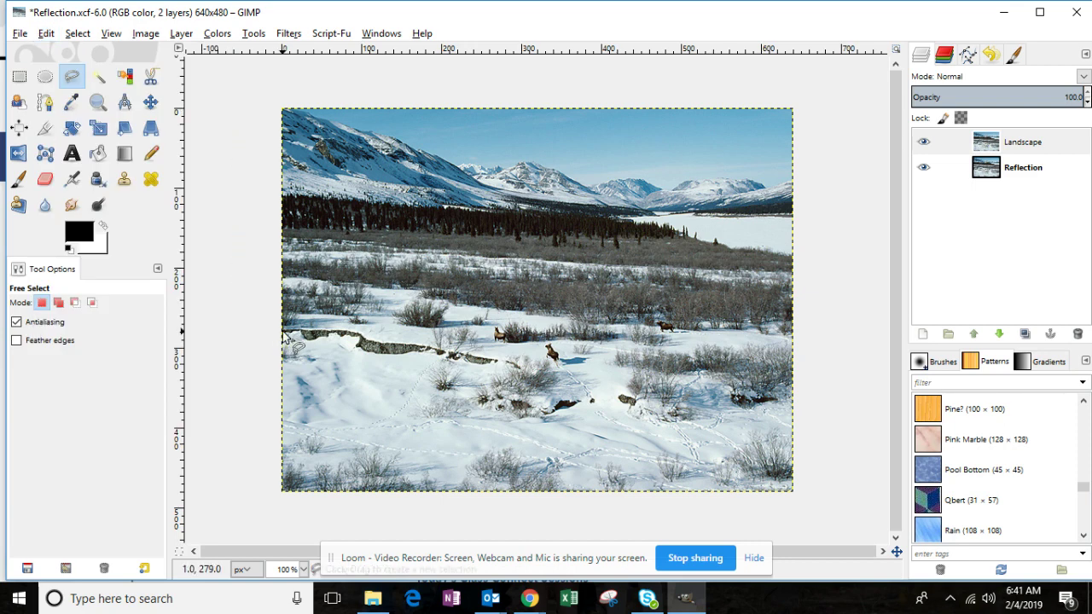
{"action": "left_click", "coordinate": [284, 331]}
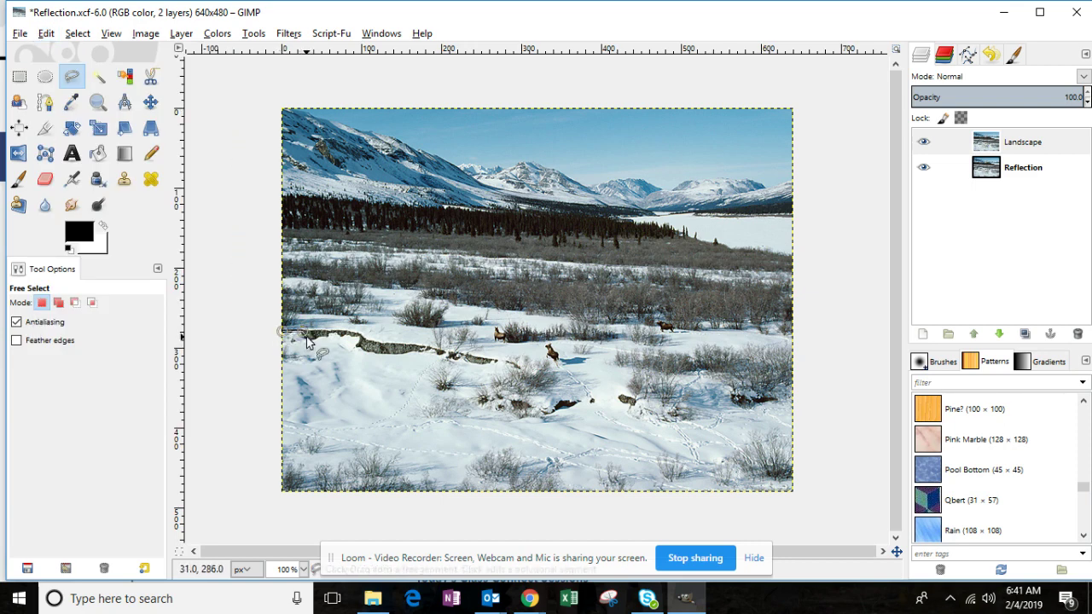
{"action": "left_click", "coordinate": [340, 331]}
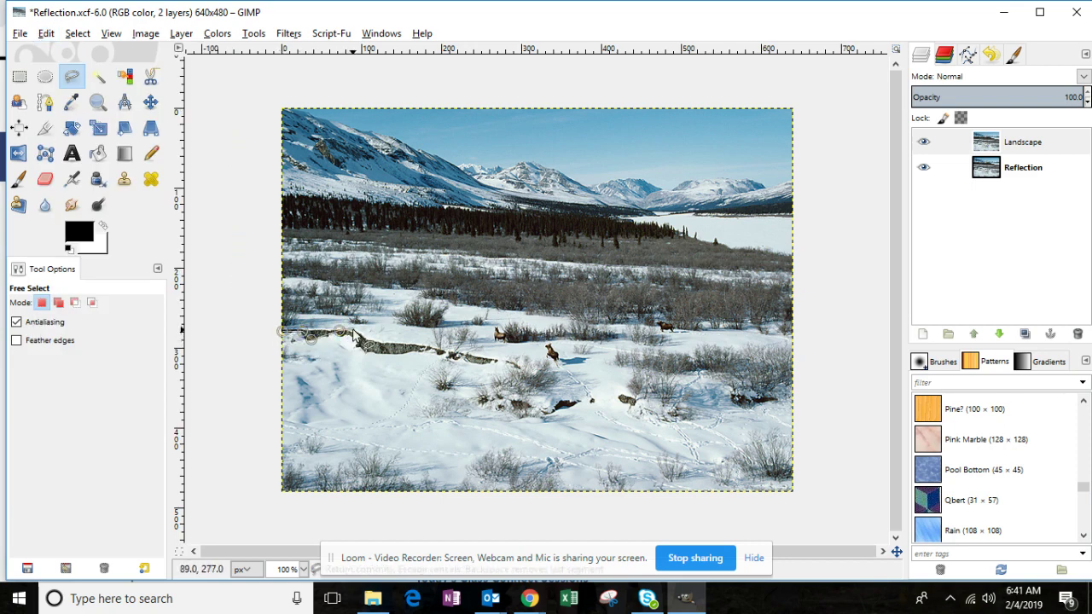
{"action": "left_click", "coordinate": [360, 341]}
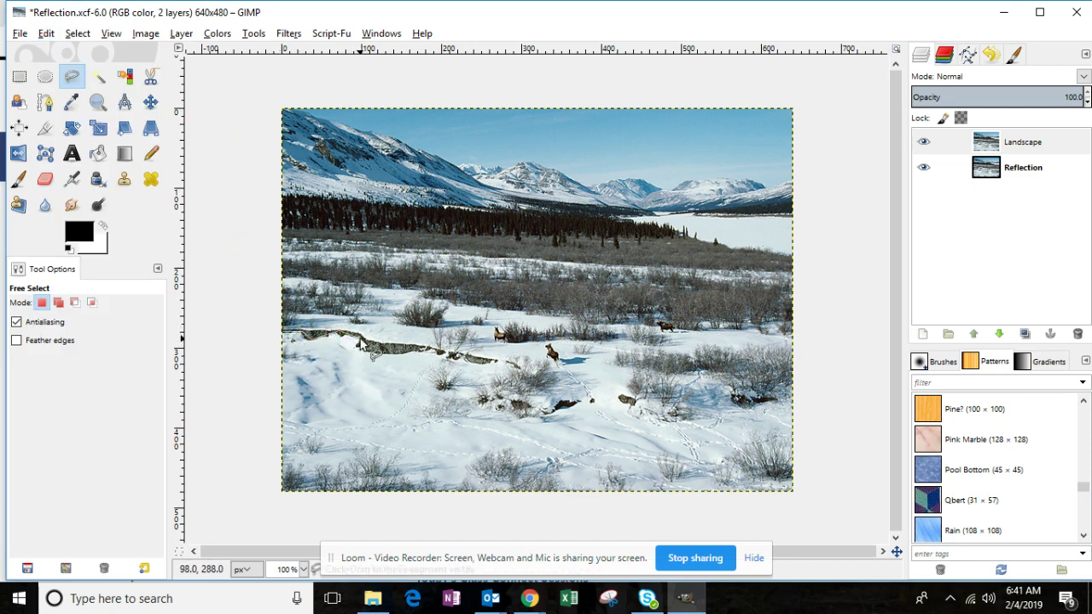
{"action": "left_click", "coordinate": [421, 351]}
{"action": "left_click", "coordinate": [453, 355]}
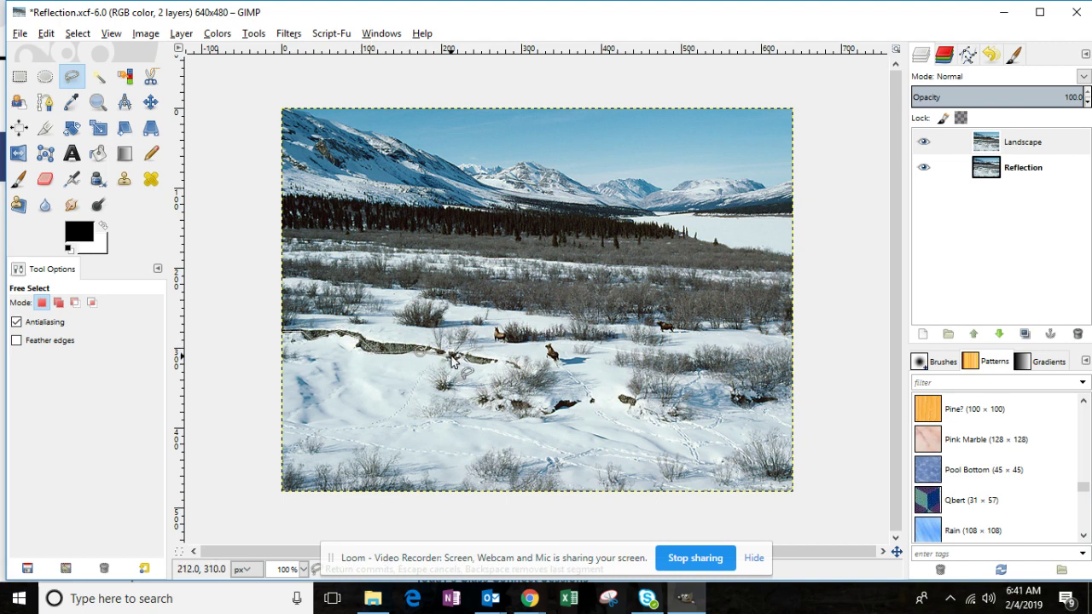
{"action": "left_click", "coordinate": [497, 361]}
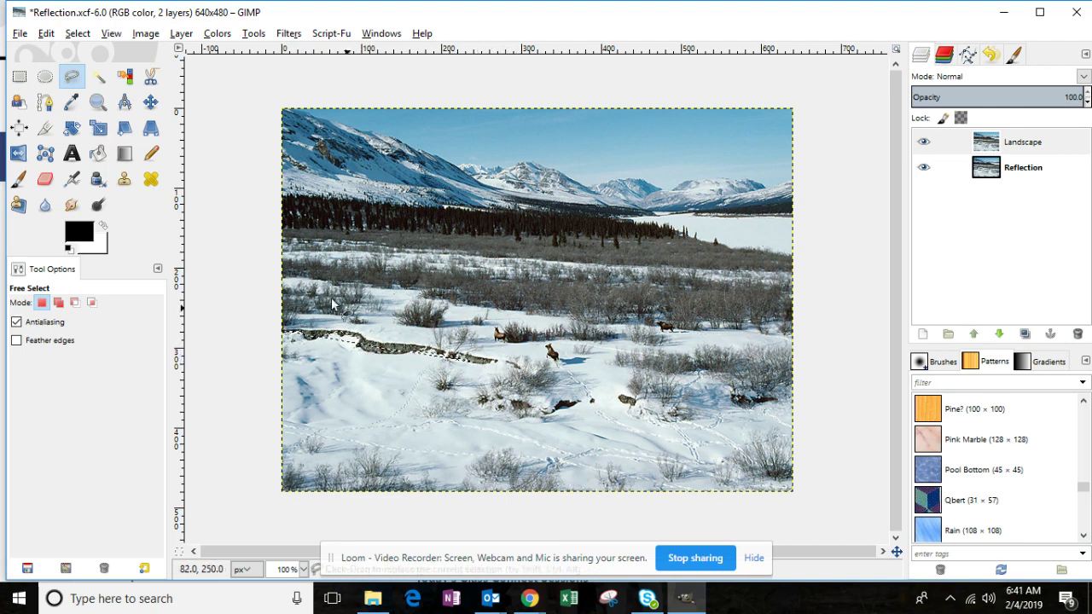
- Undo the Free Select selection along the eroded bank
{"action": "left_click", "coordinate": [47, 33]}
{"action": "left_click", "coordinate": [61, 52]}
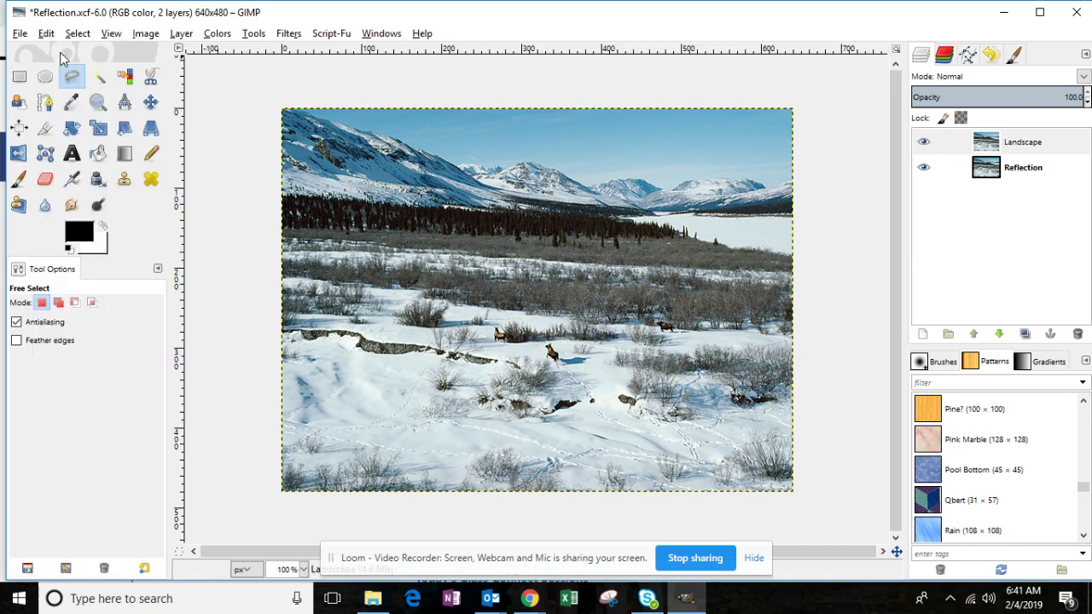
{"action": "left_click", "coordinate": [46, 34]}
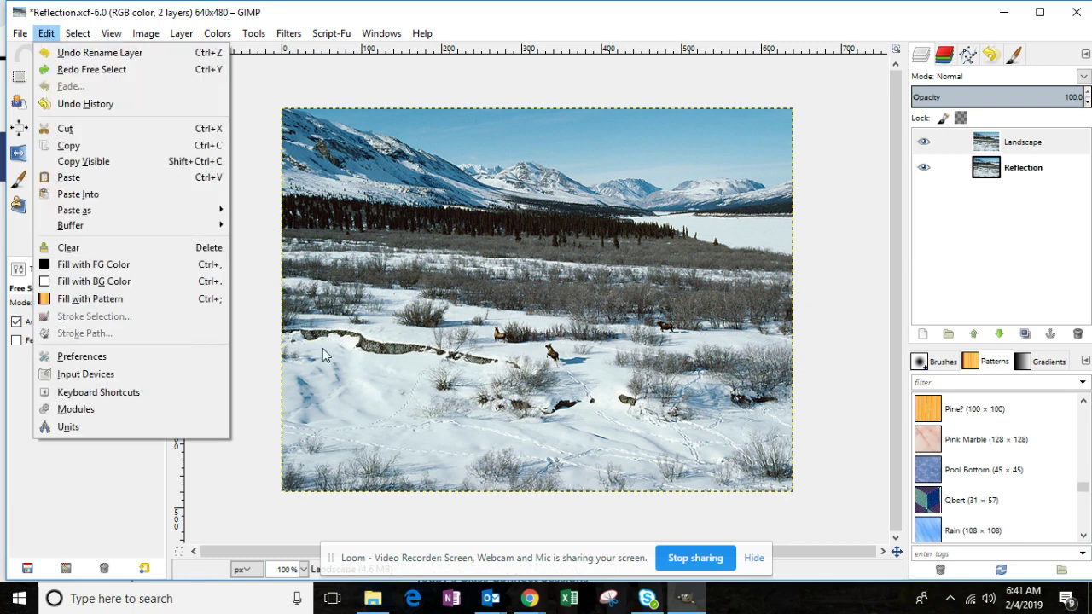
- Try to trace the eroded bank with Free Select from the image's left edge, placing points along its upper rim
{"action": "left_click", "coordinate": [284, 337]}
{"action": "left_click", "coordinate": [282, 334]}
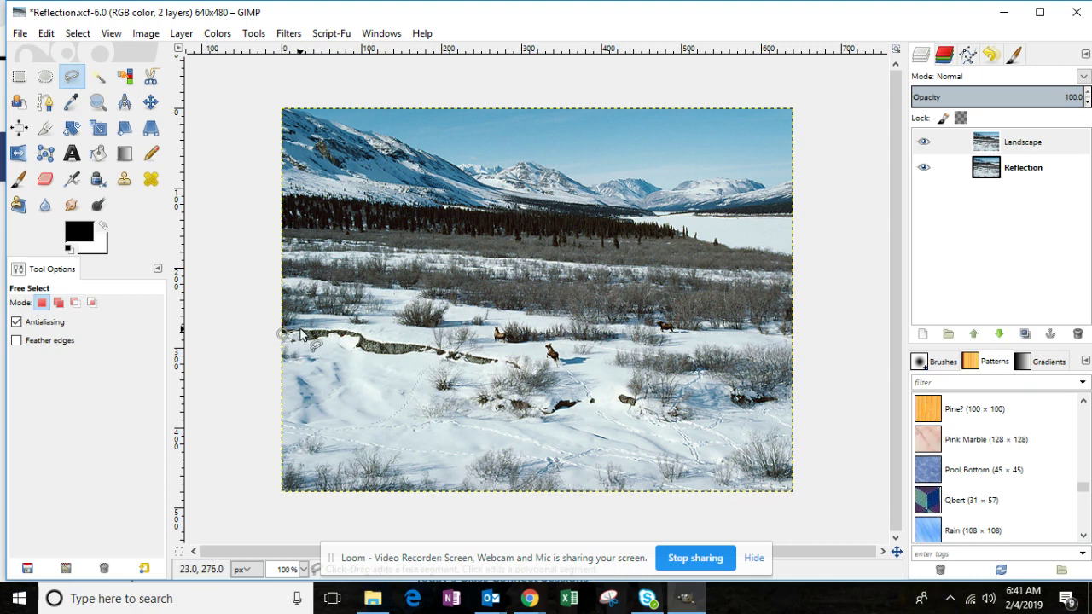
{"action": "left_click", "coordinate": [301, 331]}
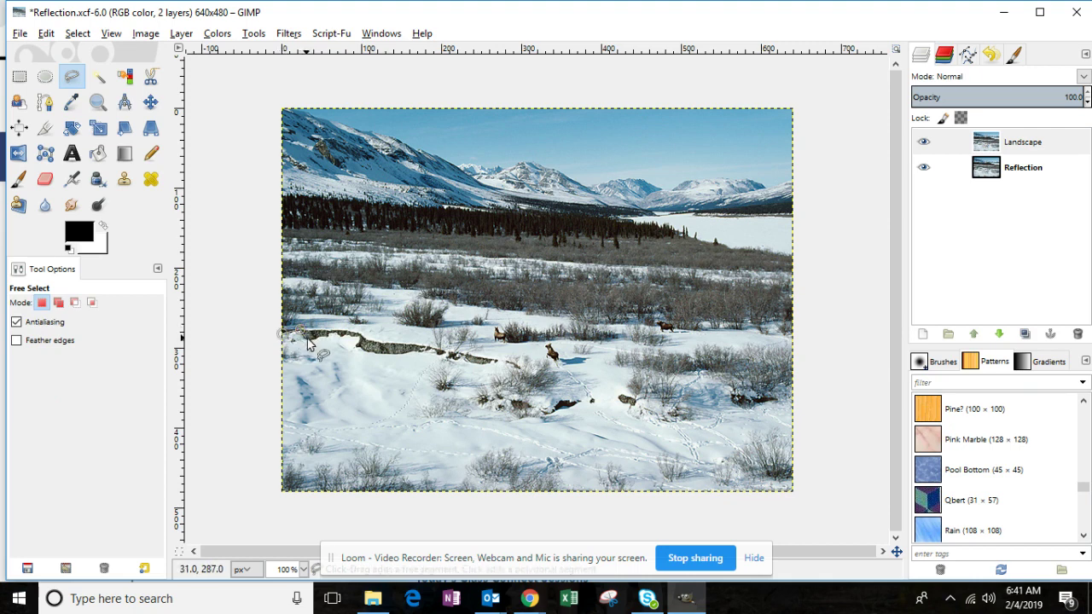
{"action": "left_click", "coordinate": [310, 342]}
{"action": "left_click", "coordinate": [335, 334]}
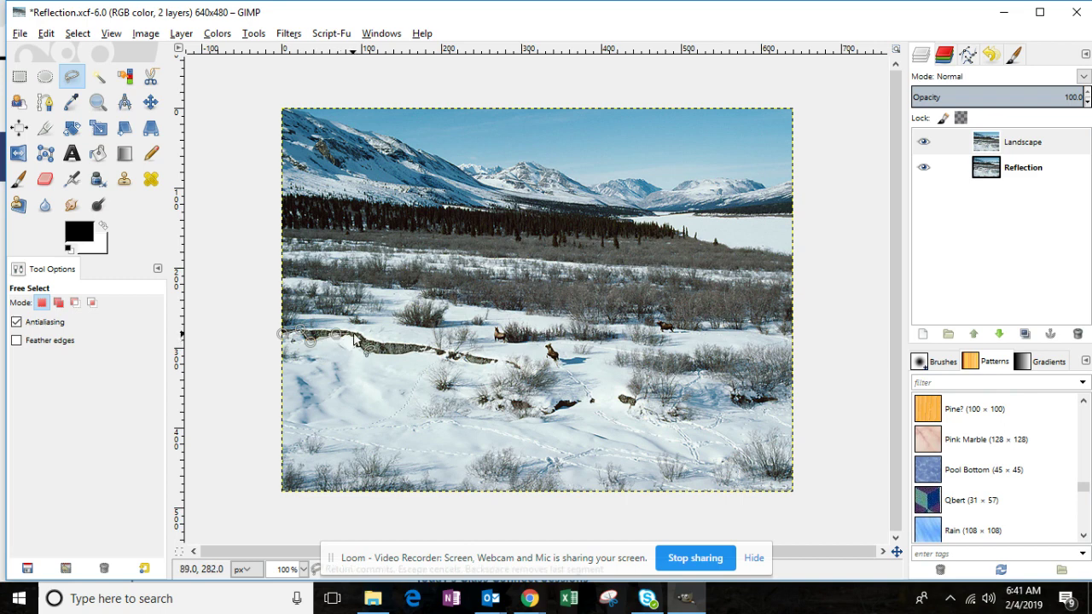
{"action": "left_click", "coordinate": [359, 337]}
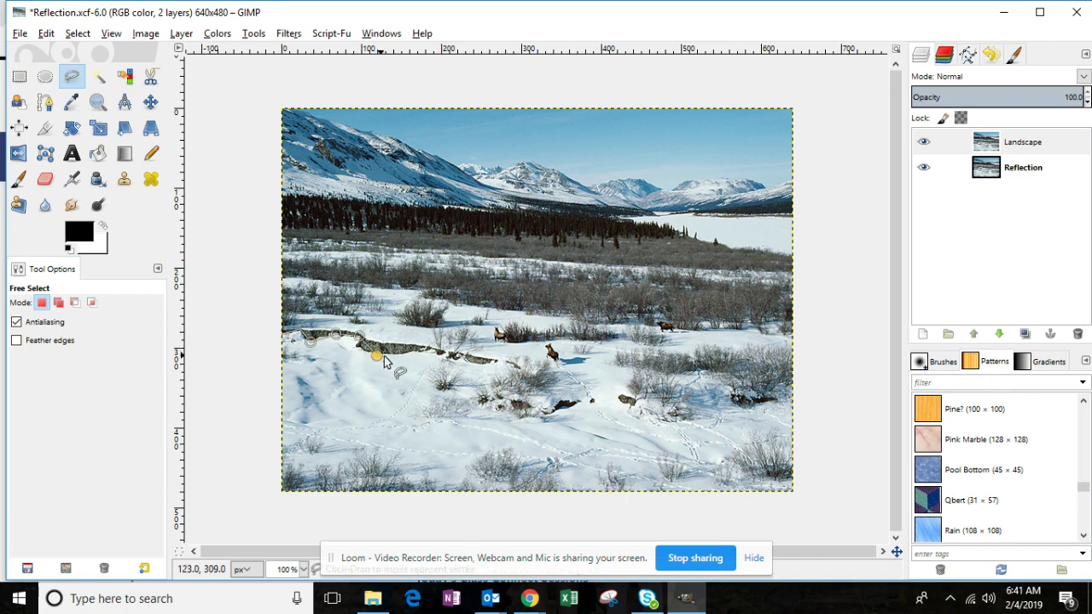
{"action": "key", "text": "Return"}
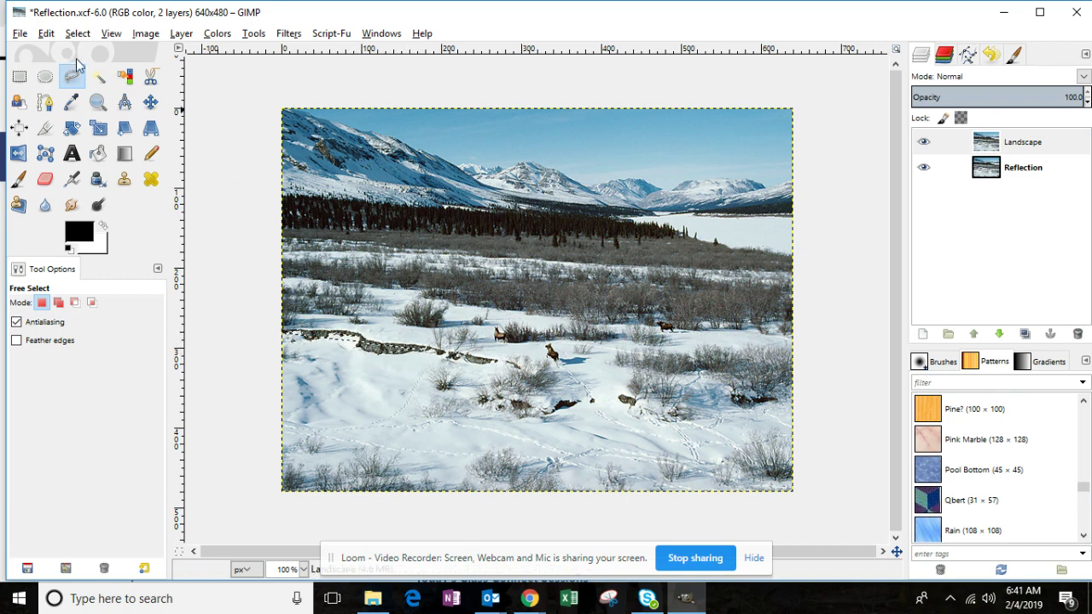
- Undo the partial Free Select selection at the near end of the bank
{"action": "left_click", "coordinate": [46, 33]}
{"action": "left_click", "coordinate": [51, 49]}
{"action": "left_click", "coordinate": [46, 34]}
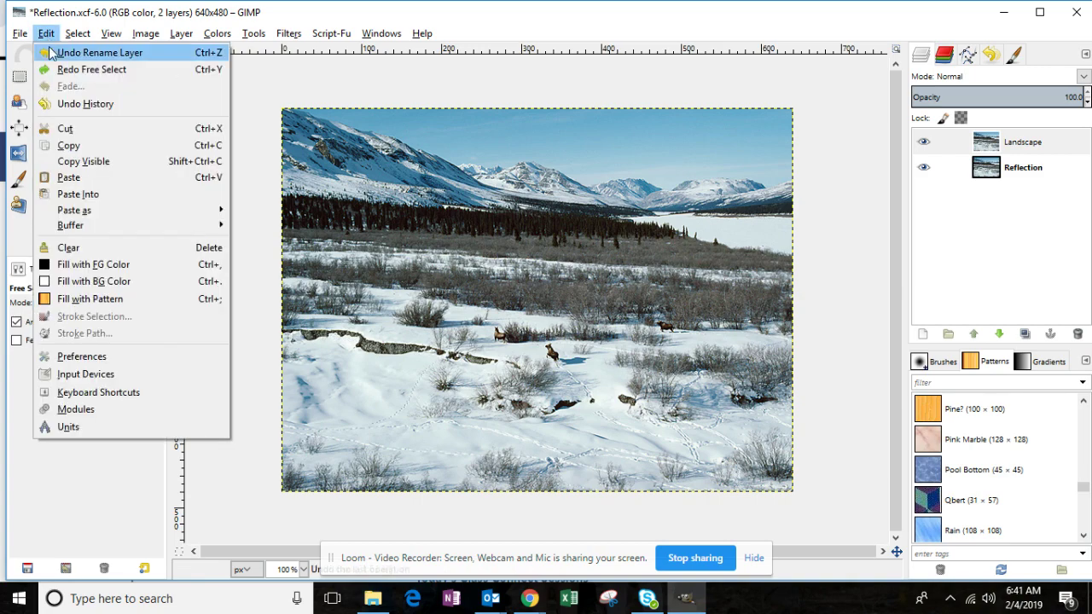
{"action": "left_click", "coordinate": [396, 253]}
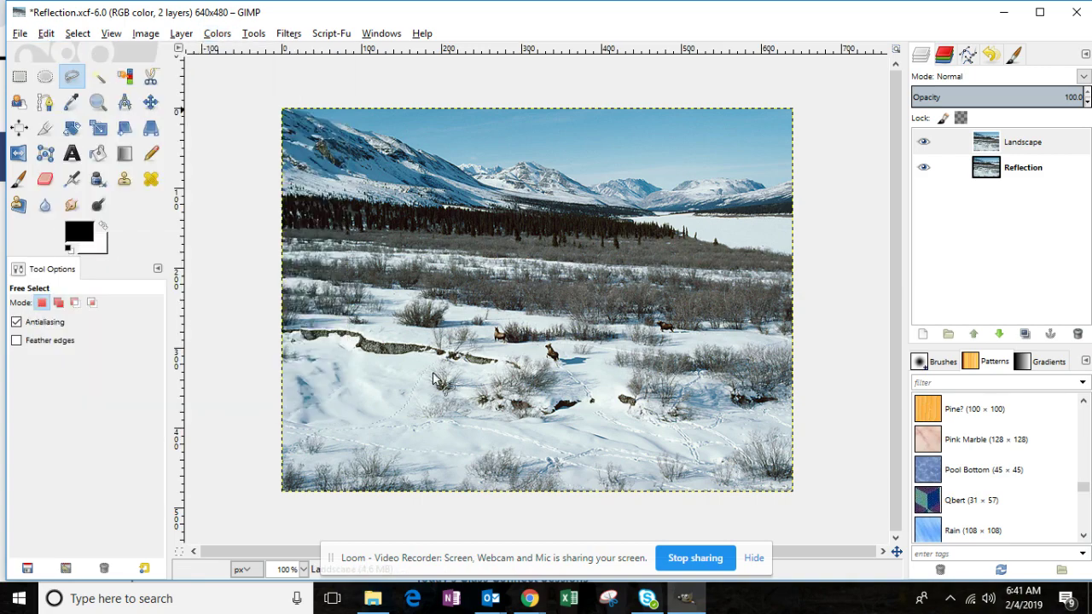
- Outline the snowy foreground with Free Select along the bank to the right edge, around the lower corners and back to the starting point
{"action": "left_click", "coordinate": [282, 333]}
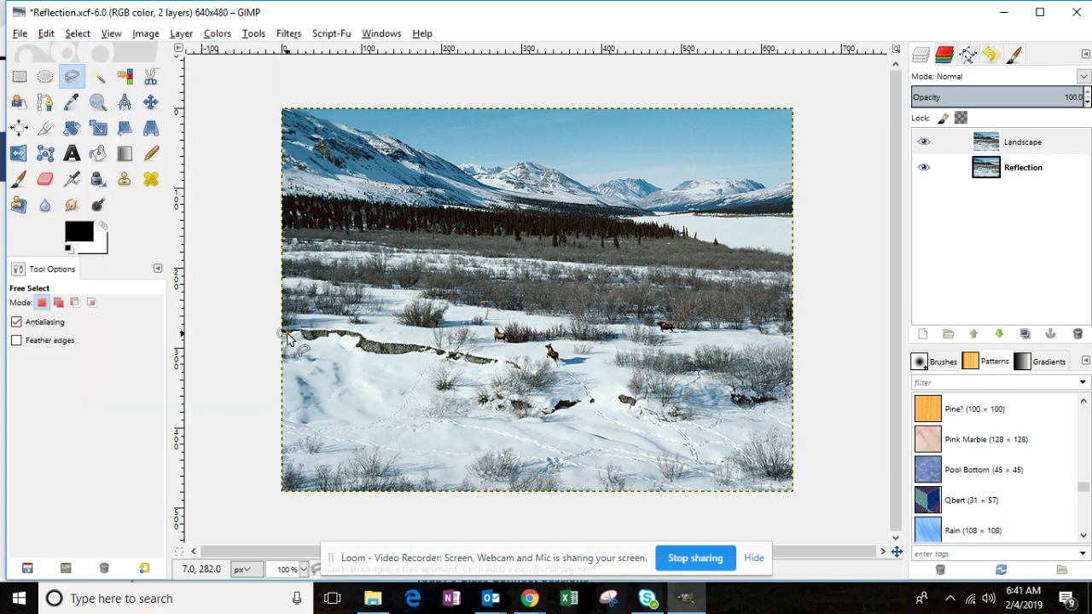
{"action": "left_click", "coordinate": [352, 345]}
{"action": "left_click", "coordinate": [385, 347]}
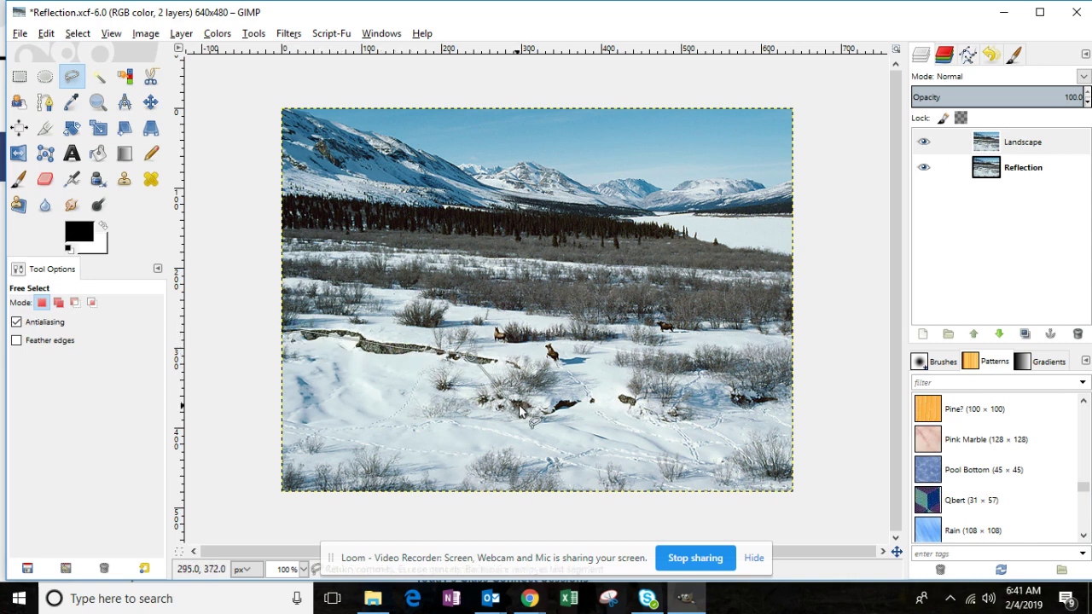
{"action": "left_click", "coordinate": [566, 399]}
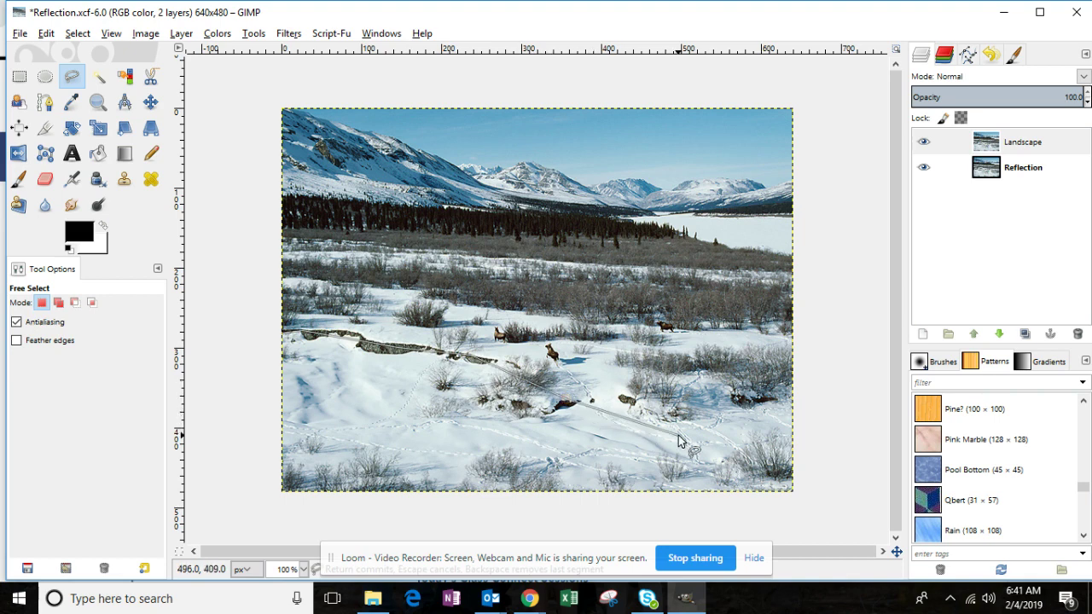
{"action": "left_click", "coordinate": [792, 444]}
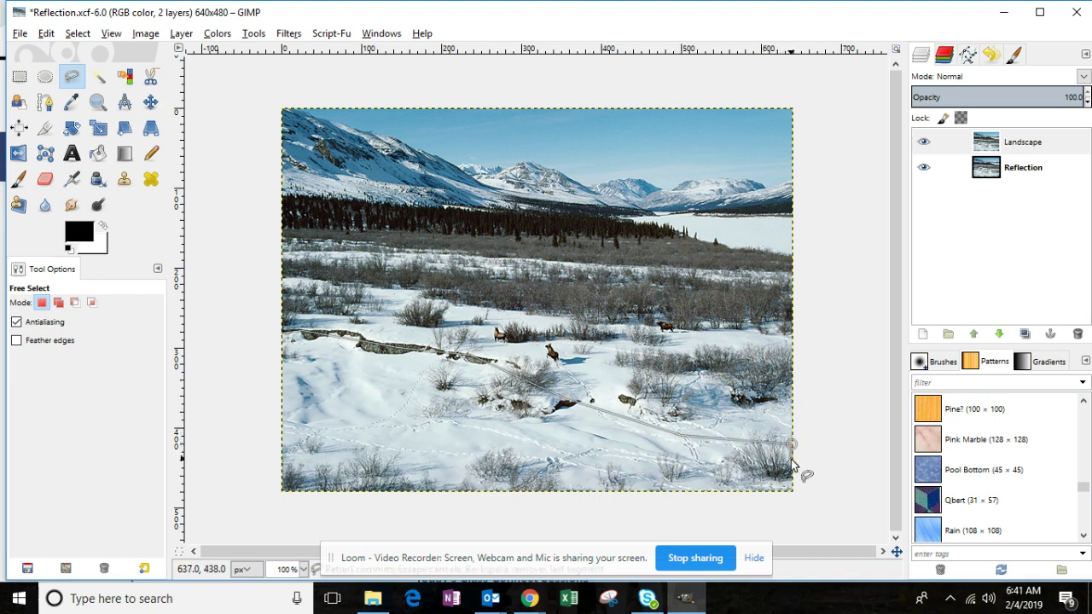
{"action": "left_click", "coordinate": [793, 488]}
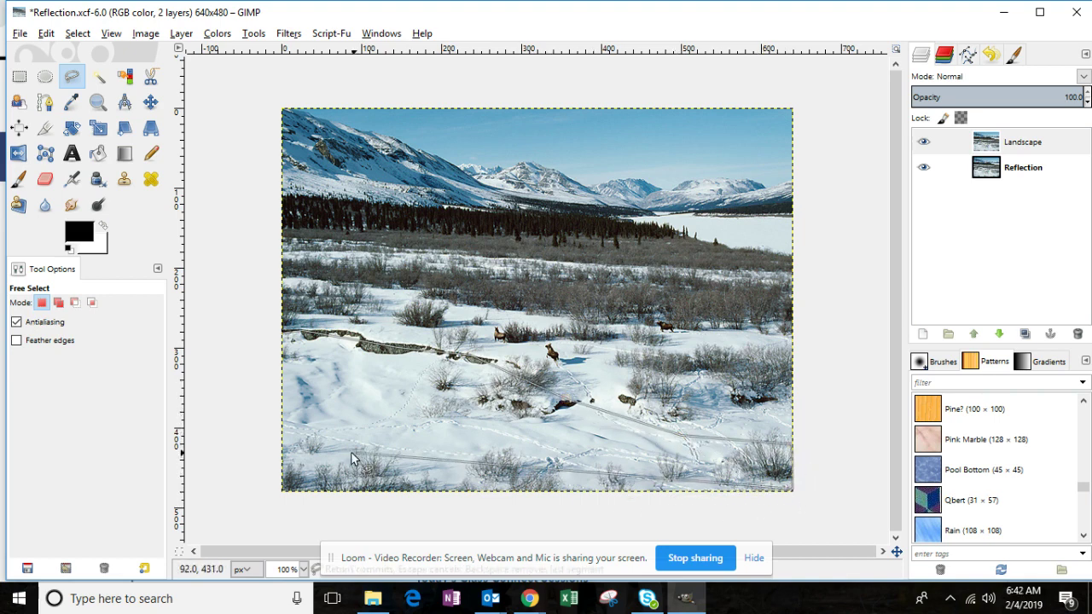
{"action": "left_click", "coordinate": [285, 486]}
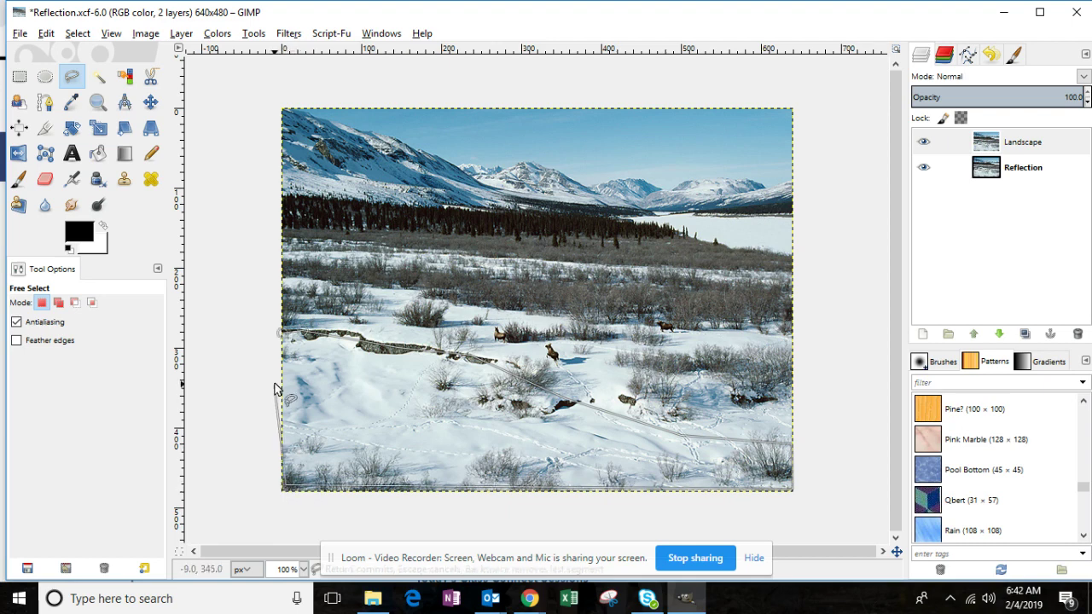
{"action": "left_click", "coordinate": [284, 335]}
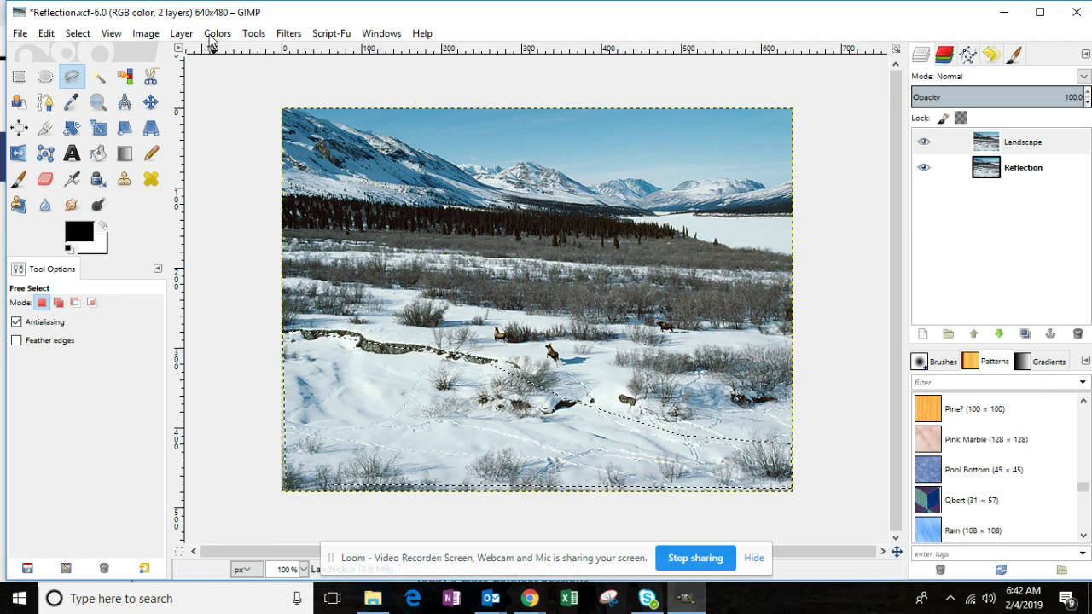
- Add an inverted layer mask from the selection to the Landscape layer, and check it by temporarily hiding the Reflection layer
{"action": "left_click", "coordinate": [181, 35]}
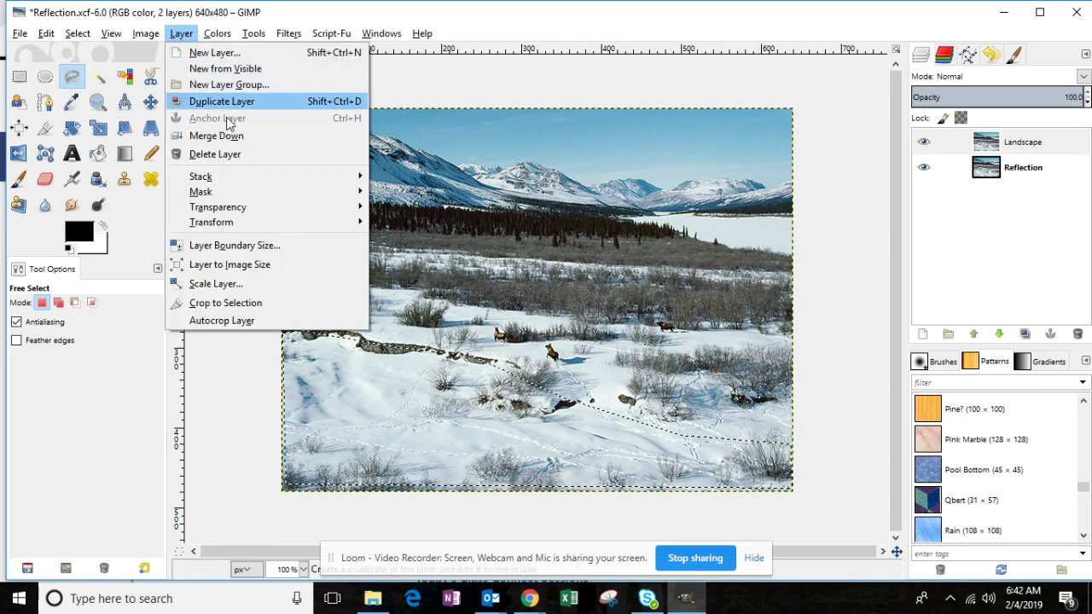
{"action": "mouse_move", "coordinate": [242, 193]}
{"action": "left_click", "coordinate": [410, 193]}
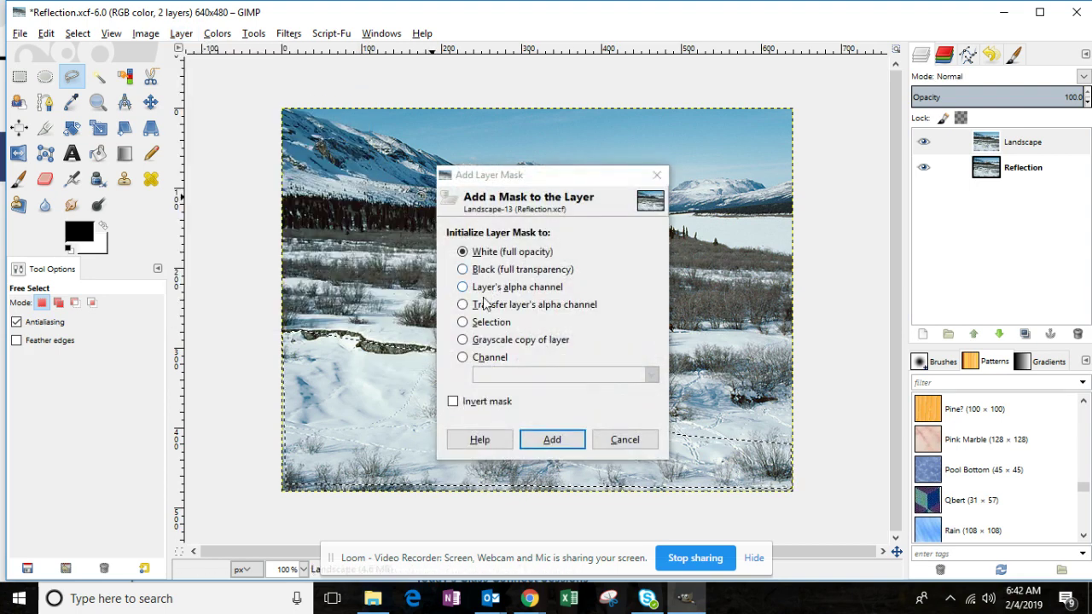
{"action": "left_click", "coordinate": [462, 322]}
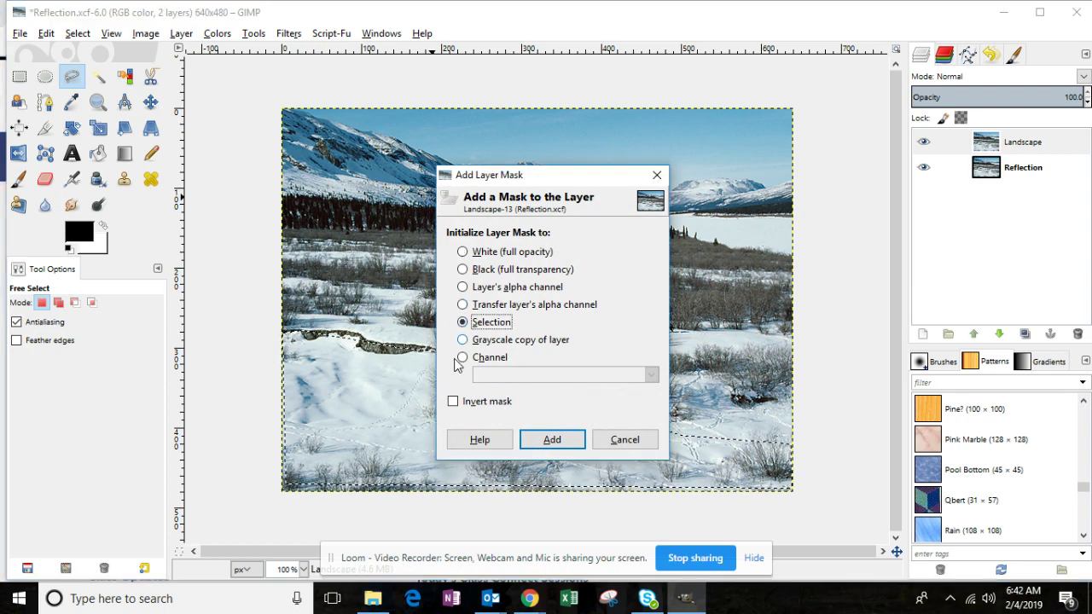
{"action": "left_click", "coordinate": [454, 402]}
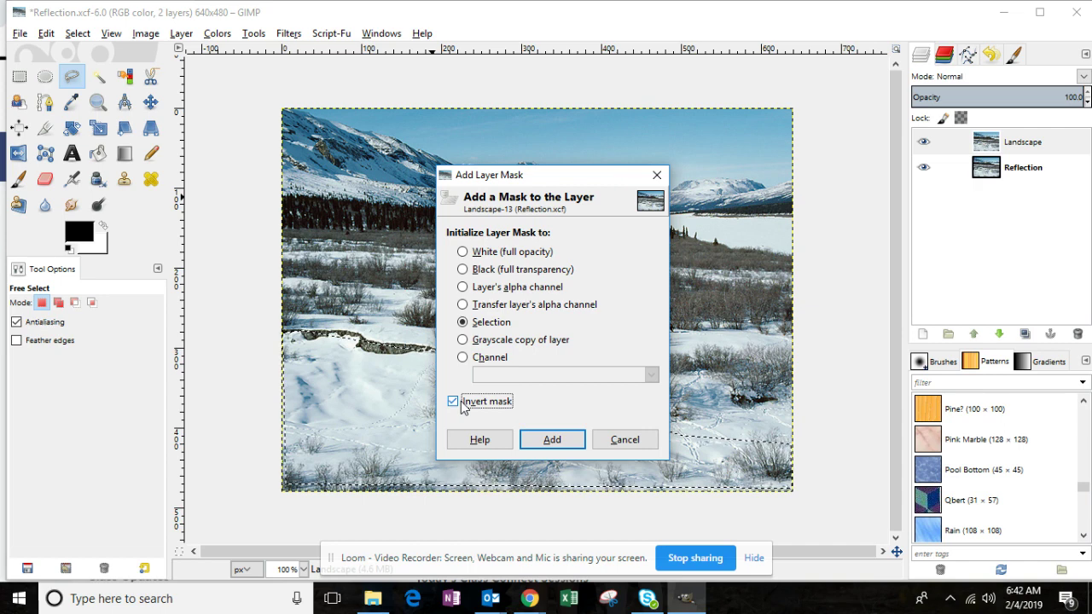
{"action": "left_click", "coordinate": [553, 439]}
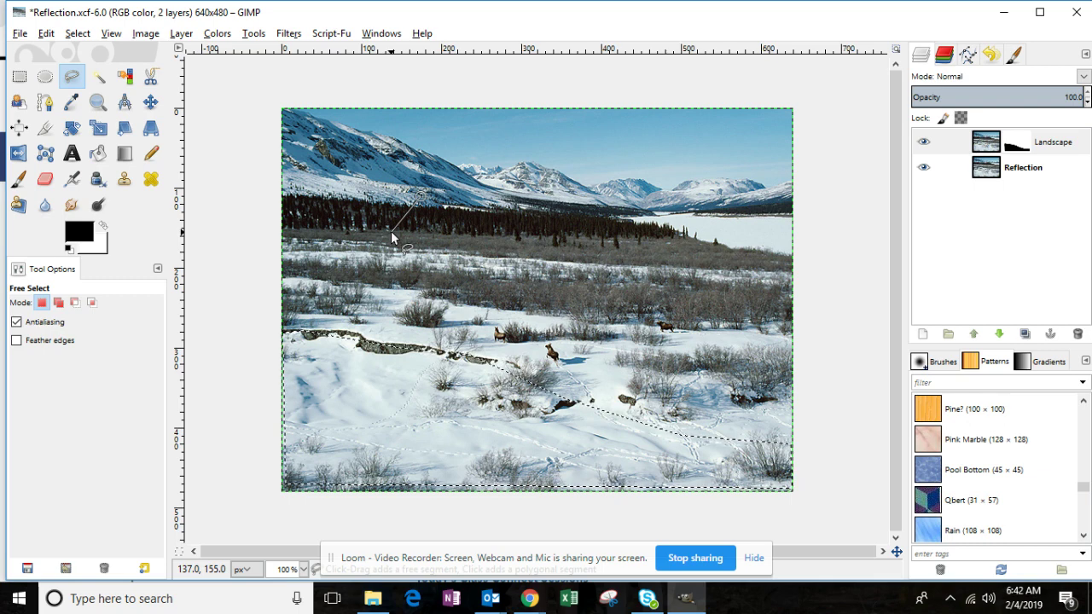
{"action": "left_click", "coordinate": [924, 168]}
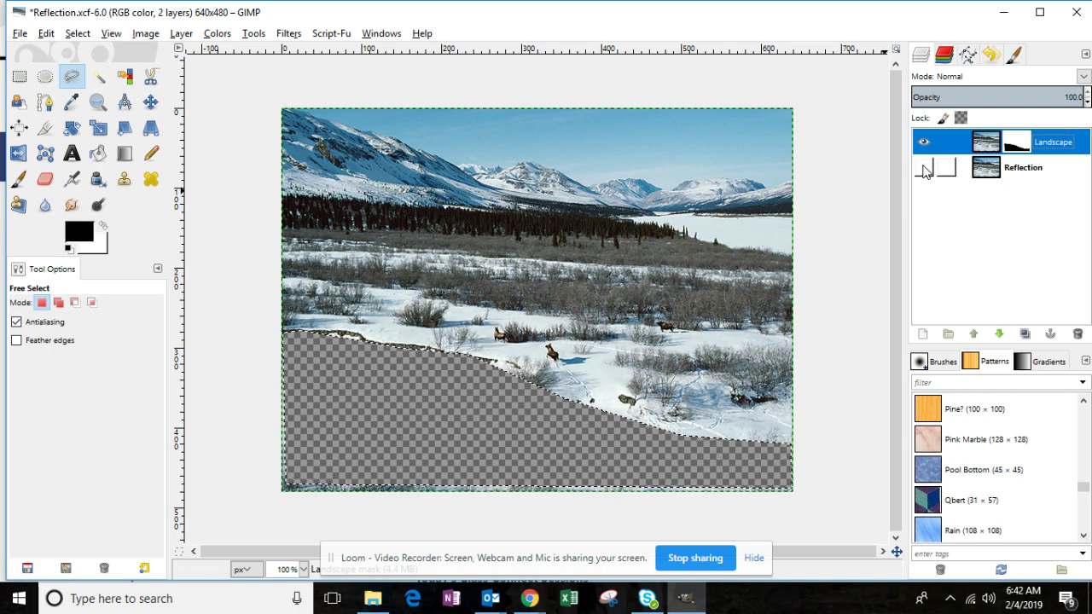
{"action": "left_click", "coordinate": [924, 168]}
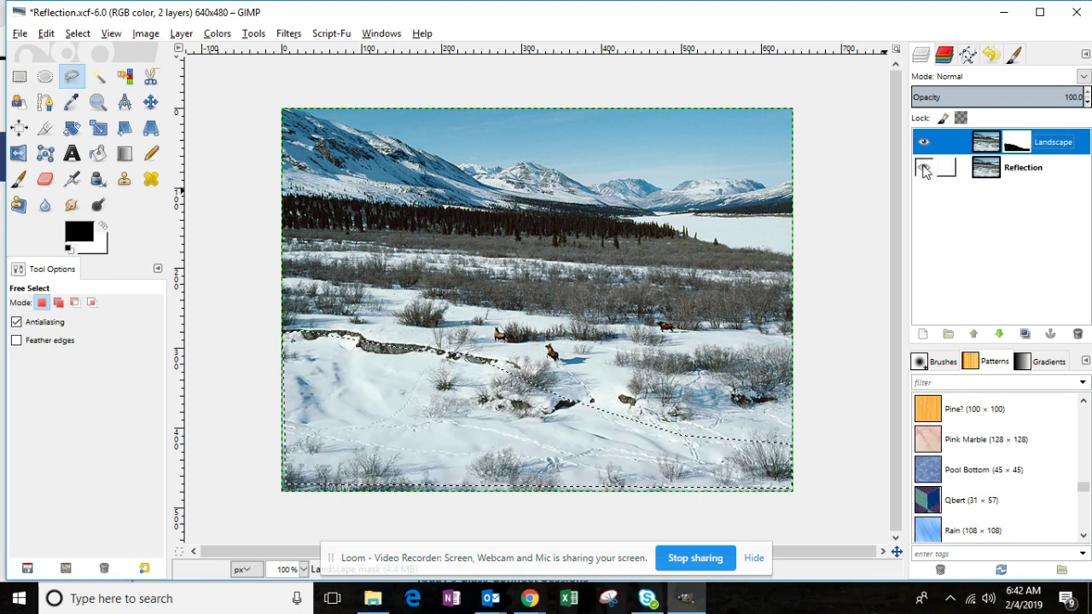
- Clear the selection and flip the Reflection layer vertically
{"action": "left_click", "coordinate": [76, 34]}
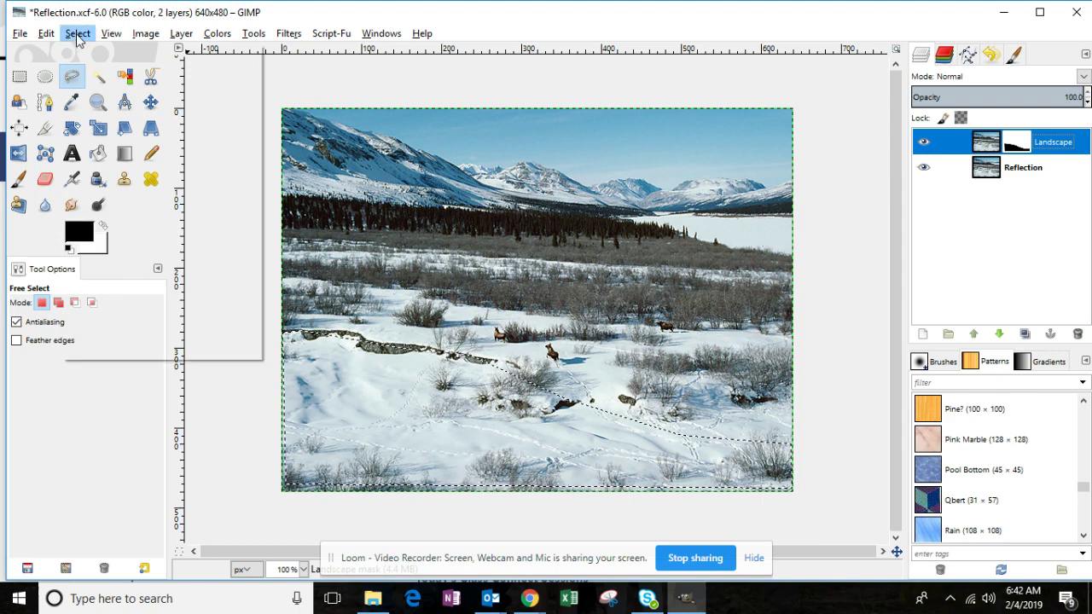
{"action": "left_click", "coordinate": [76, 75]}
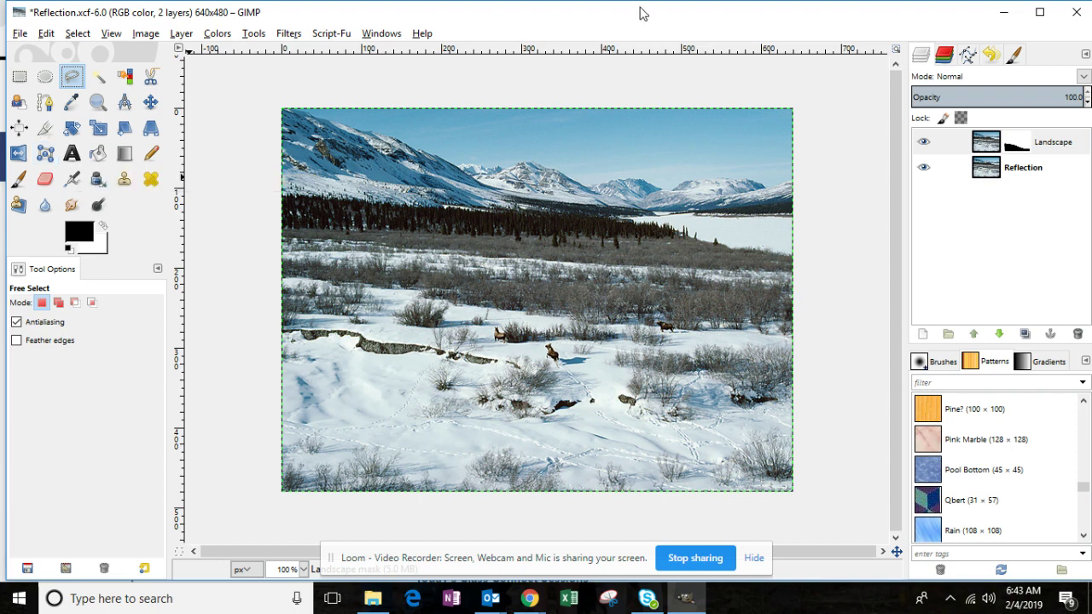
{"action": "left_click", "coordinate": [1036, 170]}
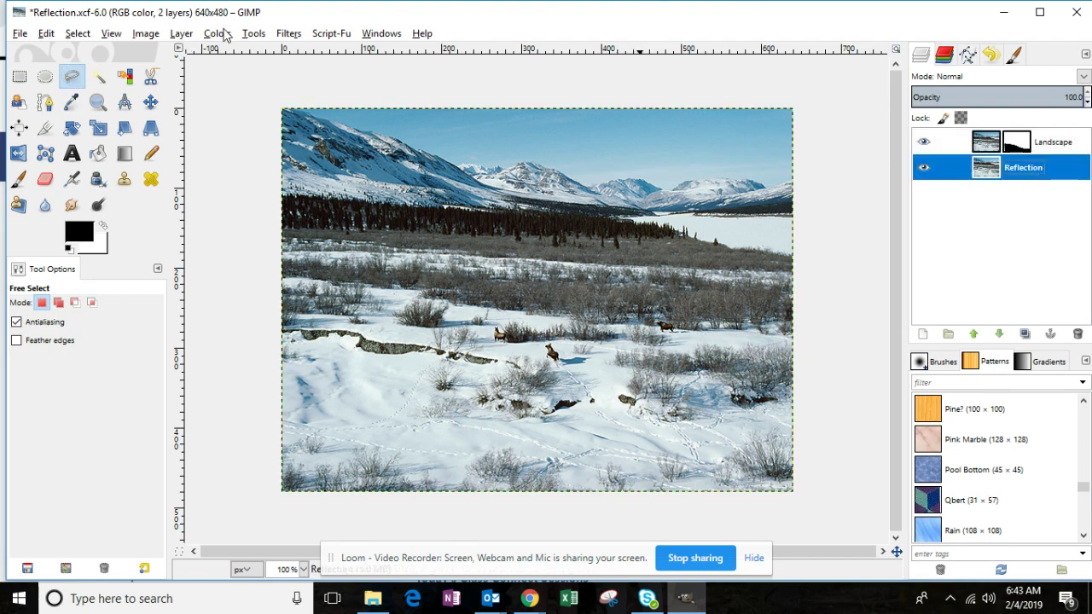
{"action": "left_click", "coordinate": [179, 38]}
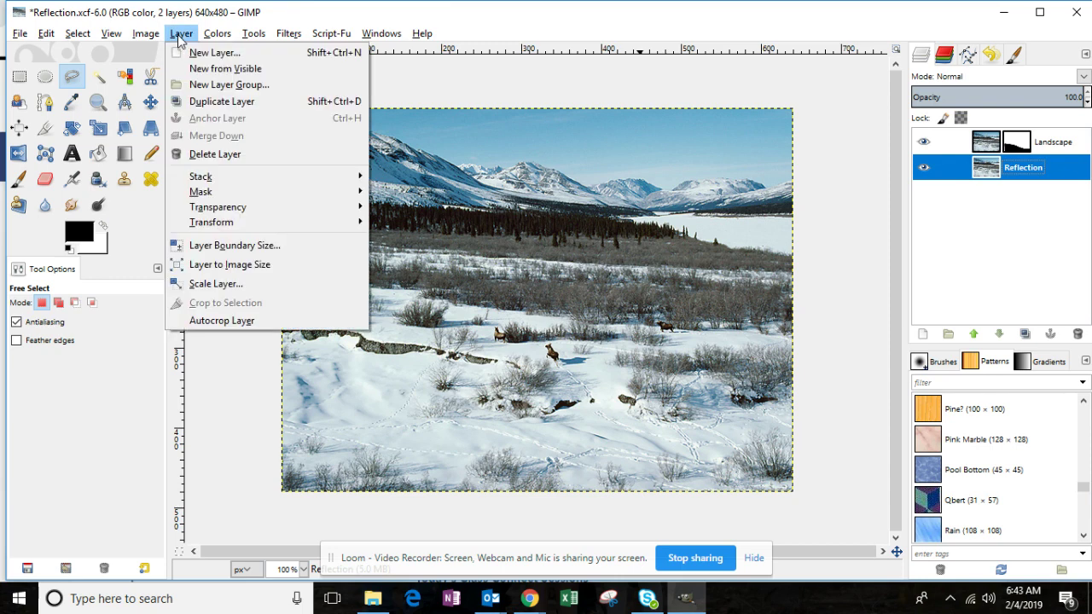
{"action": "mouse_move", "coordinate": [270, 222]}
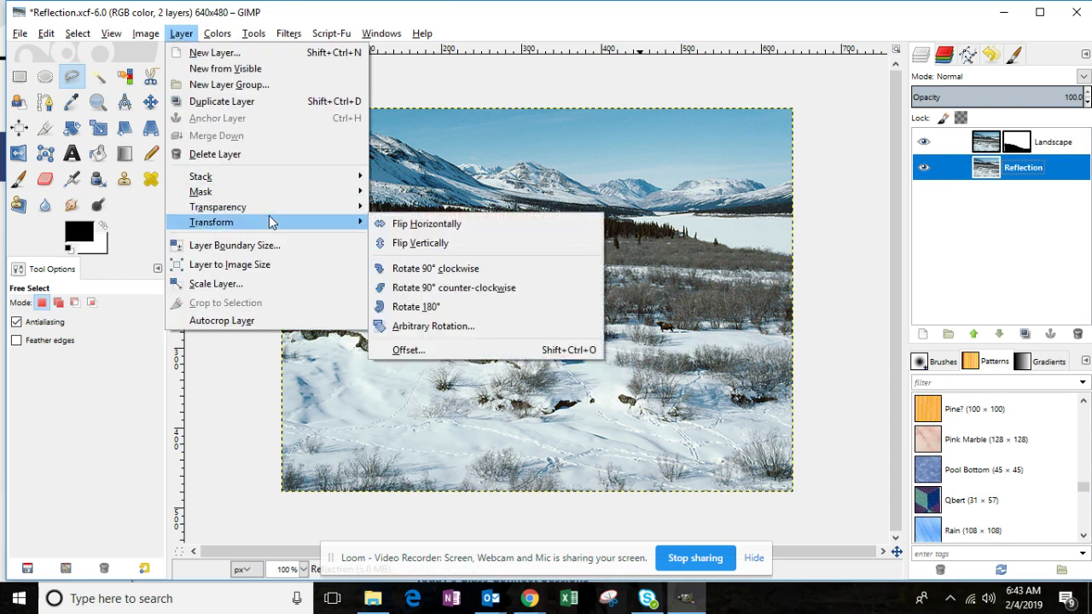
{"action": "left_click", "coordinate": [427, 244]}
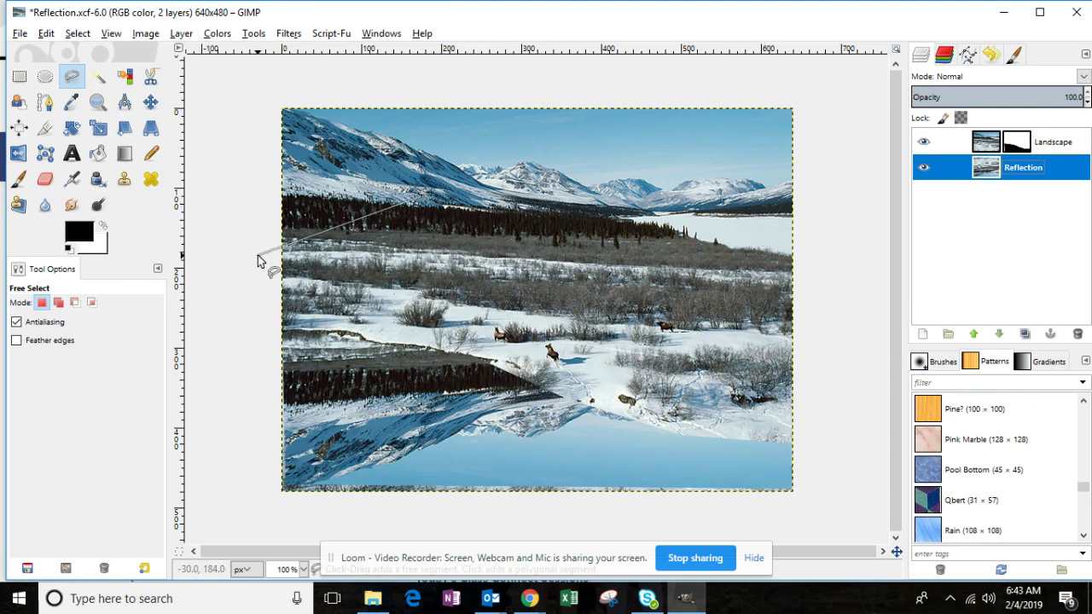
- Activate the Move tool and set it to move the active layer
{"action": "left_click", "coordinate": [150, 103]}
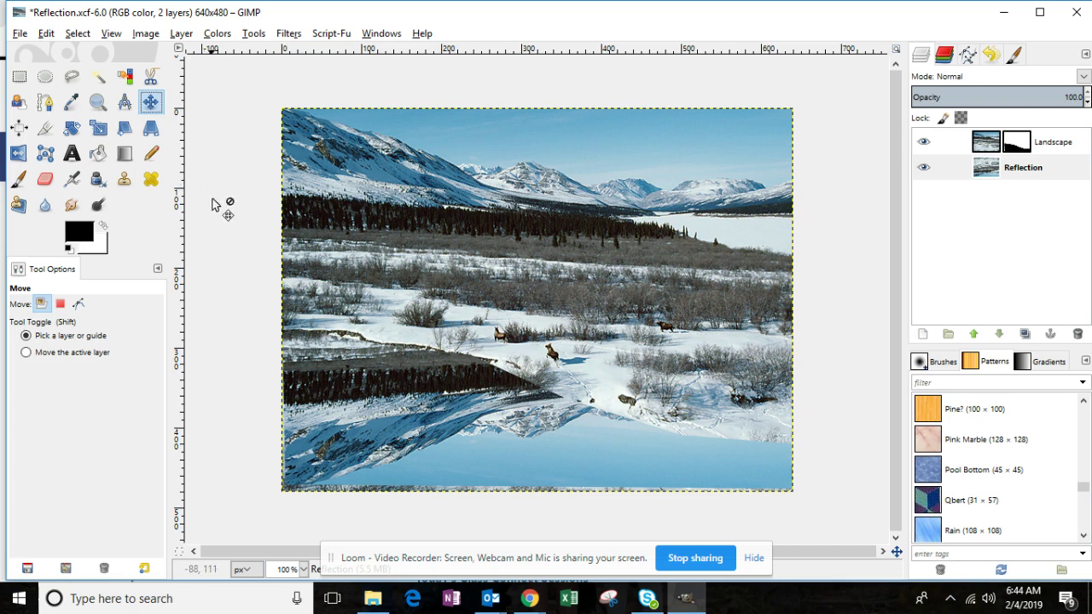
{"action": "key", "text": "i"}
{"action": "key", "text": "Tab"}
{"action": "key", "text": "Tab"}
{"action": "key", "text": "Tab"}
{"action": "key", "text": "Down"}
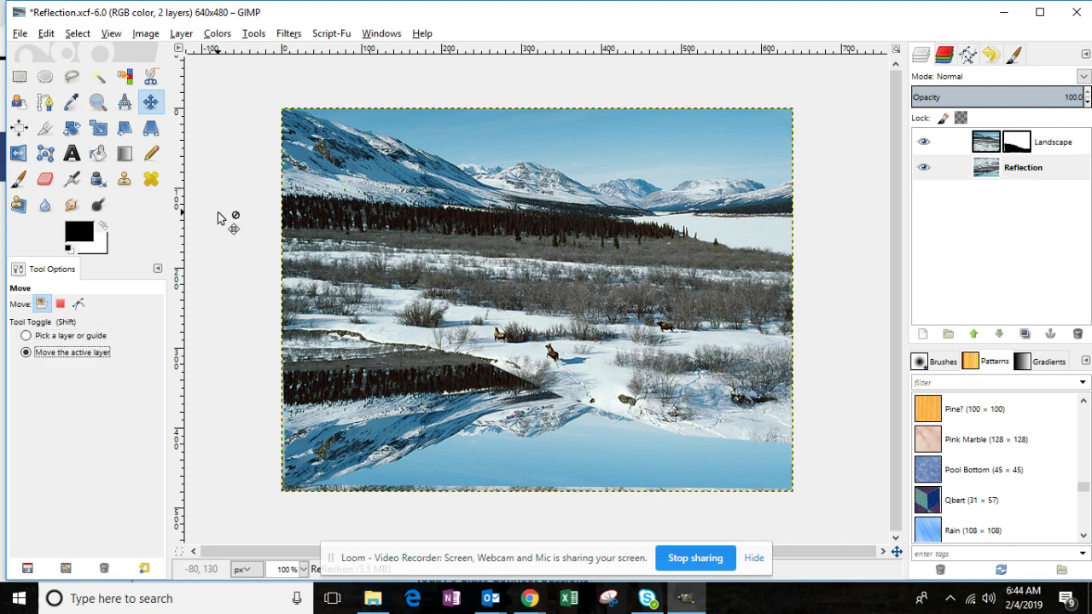
{"action": "left_click", "coordinate": [153, 102]}
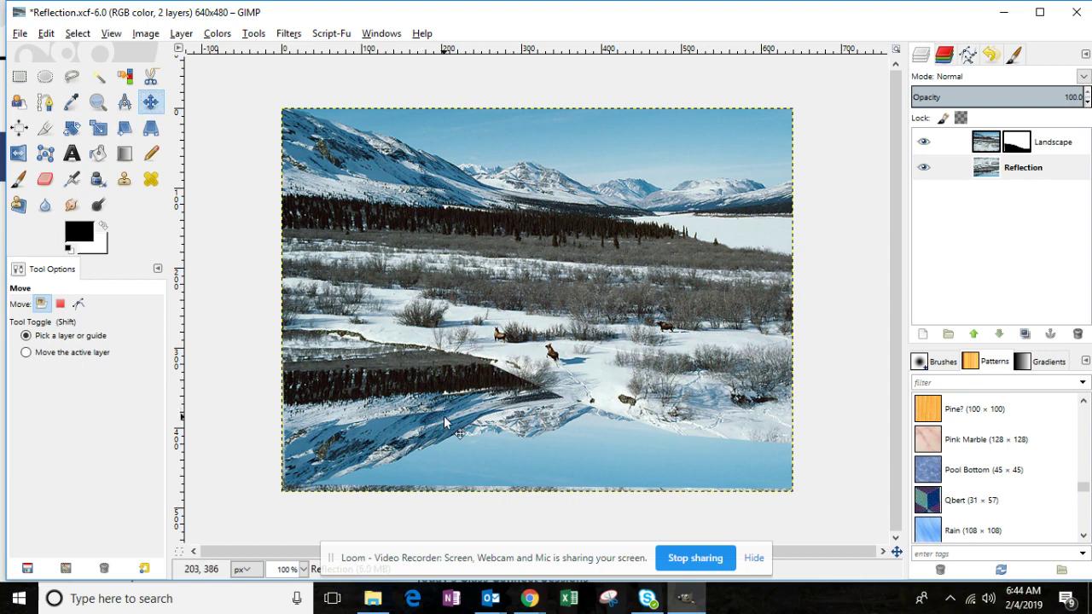
- Nudge the Reflection layer down to about 35 pixels below its original position, lining up the mirrored trees and mountains with the bank
{"action": "key", "text": "shift+Down"}
{"action": "key", "text": "shift+Down"}
{"action": "key", "text": "shift+Down"}
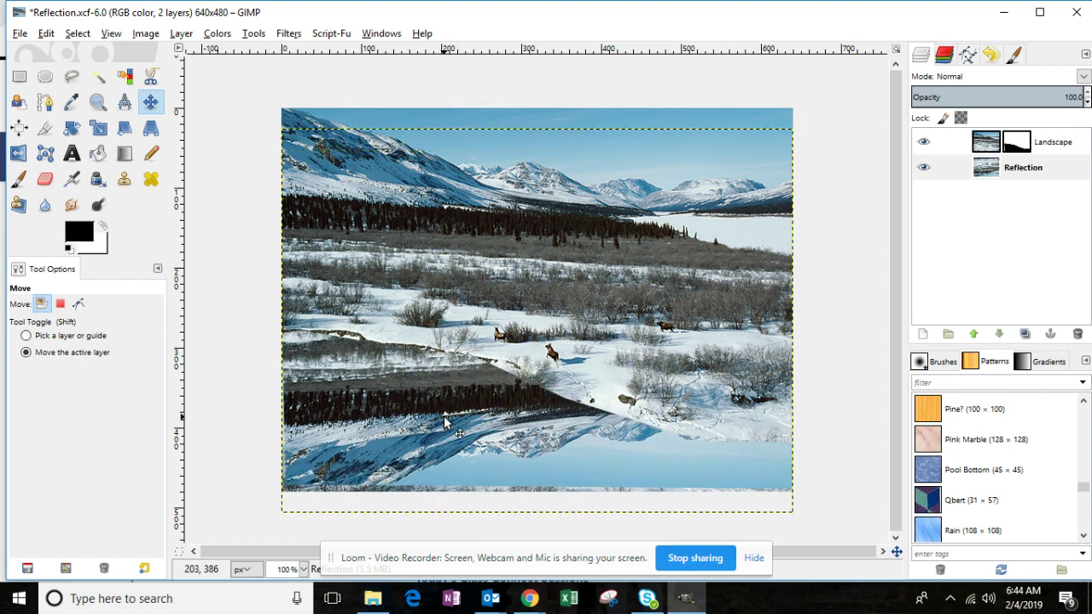
{"action": "key", "text": "shift+Up"}
{"action": "key", "text": "Up"}
{"action": "key", "text": "Up"}
{"action": "key", "text": "Up"}
{"action": "key", "text": "Up"}
{"action": "key", "text": "Up"}
{"action": "key", "text": "Up"}
{"action": "key", "text": "Up"}
{"action": "key", "text": "Up"}
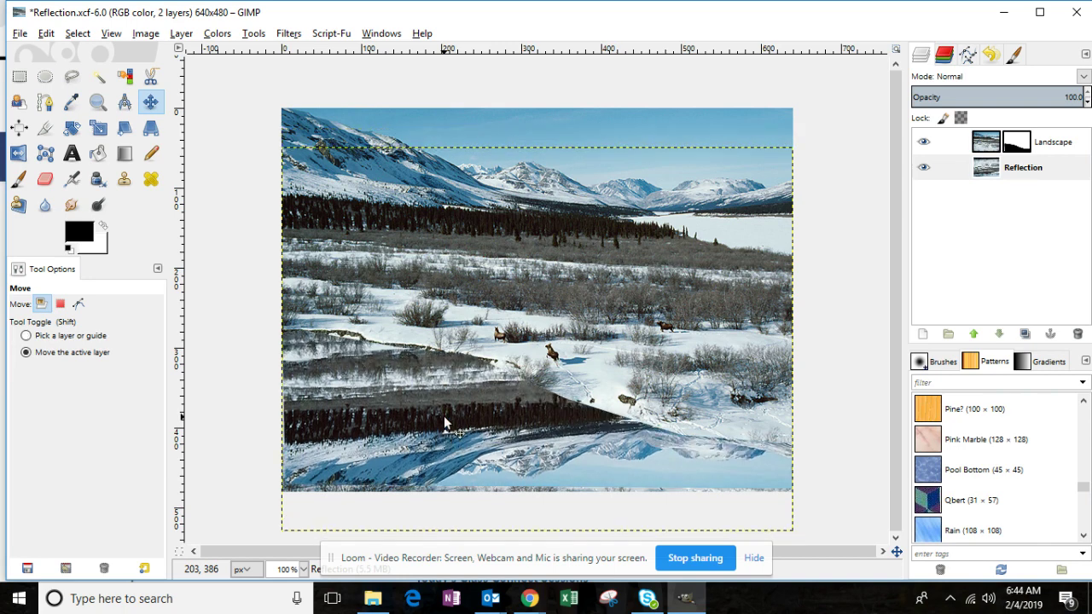
{"action": "key", "text": "Up"}
{"action": "key", "text": "Up"}
{"action": "key", "text": "Up"}
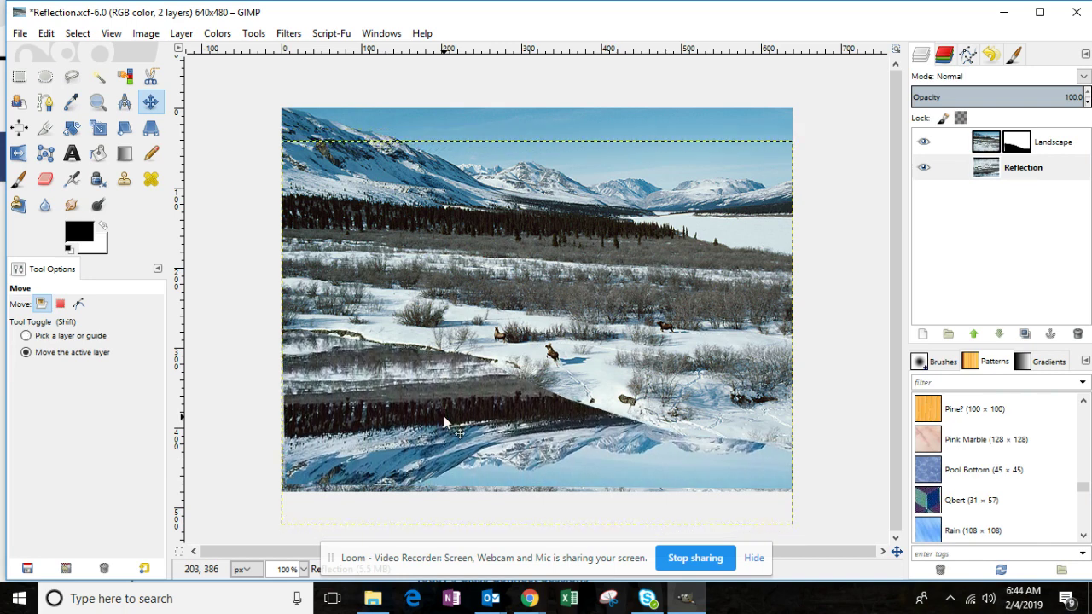
{"action": "key", "text": "Up"}
{"action": "key", "text": "Up"}
{"action": "key", "text": "Up"}
{"action": "key", "text": "Up"}
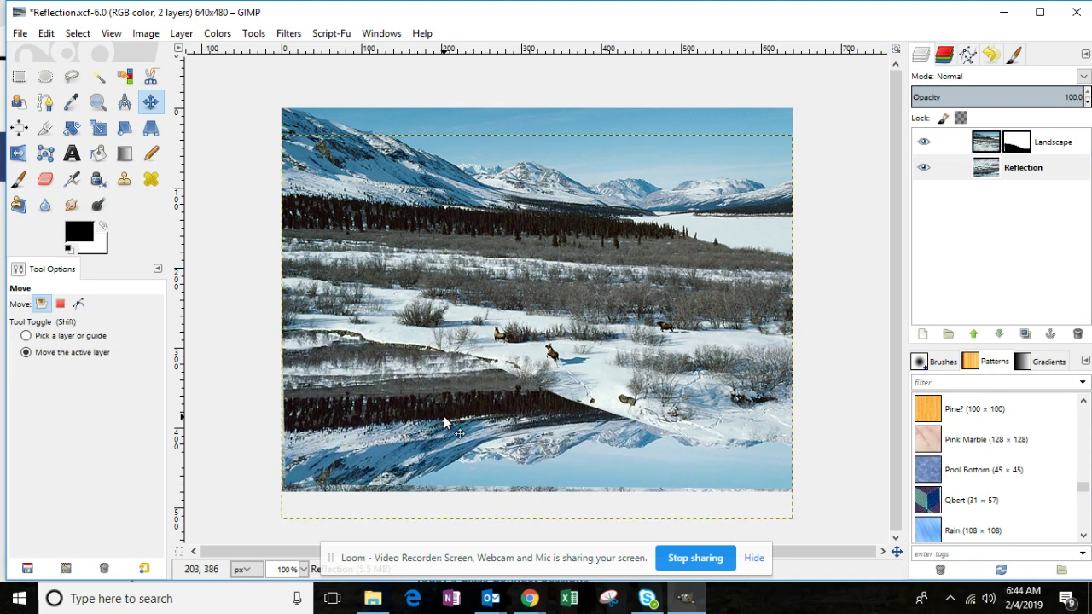
{"action": "key", "text": "Down"}
{"action": "key", "text": "Down"}
{"action": "key", "text": "Down"}
{"action": "key", "text": "Down"}
{"action": "key", "text": "Down"}
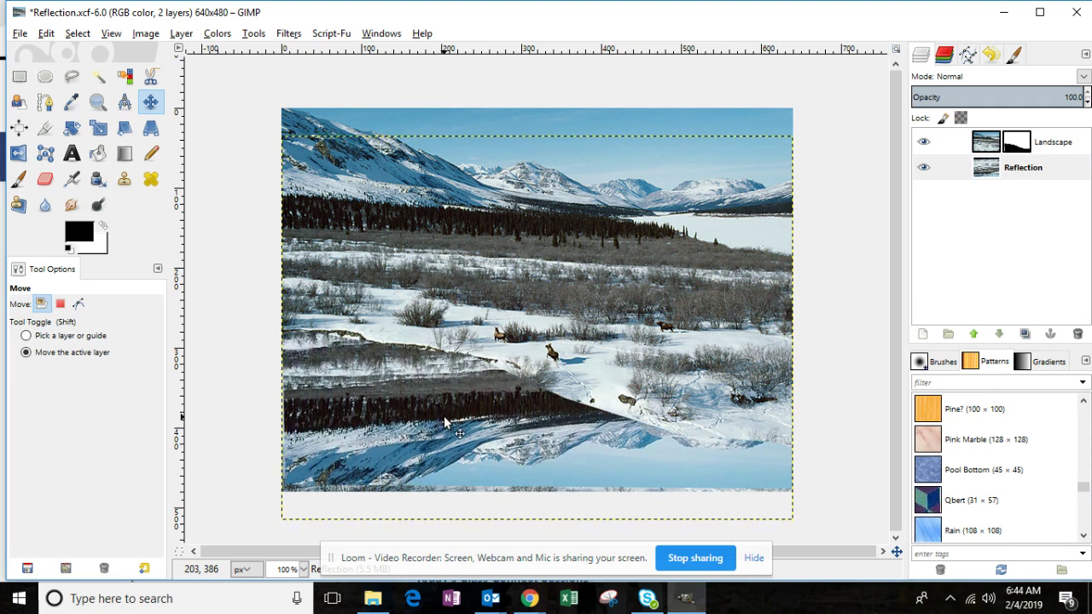
- Nudge the Reflection layer further down to about 130 pixels below its original position, so the mirrored brush and trees meet the bank
{"action": "key", "text": "Down"}
{"action": "key", "text": "Down"}
{"action": "key", "text": "Down"}
{"action": "key", "text": "Down"}
{"action": "key", "text": "Down"}
{"action": "key", "text": "Down"}
{"action": "key", "text": "Down"}
{"action": "key", "text": "Down"}
{"action": "key", "text": "Down"}
{"action": "key", "text": "Down"}
{"action": "key", "text": "Down"}
{"action": "key", "text": "Down"}
{"action": "key", "text": "Down"}
{"action": "key", "text": "Down"}
{"action": "key", "text": "Down"}
{"action": "key", "text": "Down"}
{"action": "key", "text": "Down"}
{"action": "key", "text": "Down"}
{"action": "key", "text": "Down"}
{"action": "key", "text": "Down"}
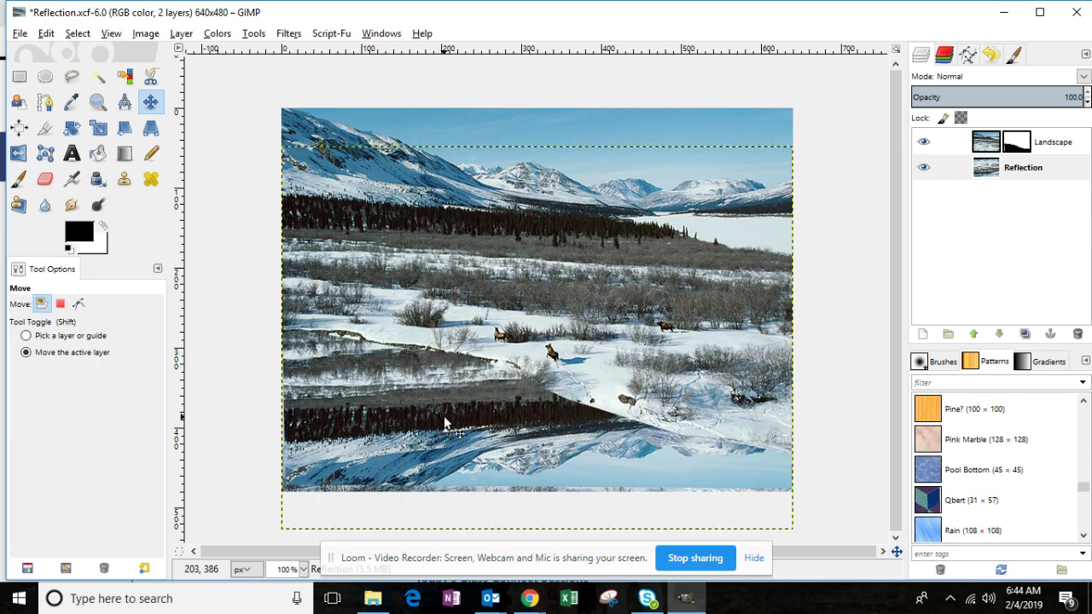
{"action": "key", "text": "Down"}
{"action": "key", "text": "Down"}
{"action": "key", "text": "Down"}
{"action": "key", "text": "Down"}
{"action": "key", "text": "Down"}
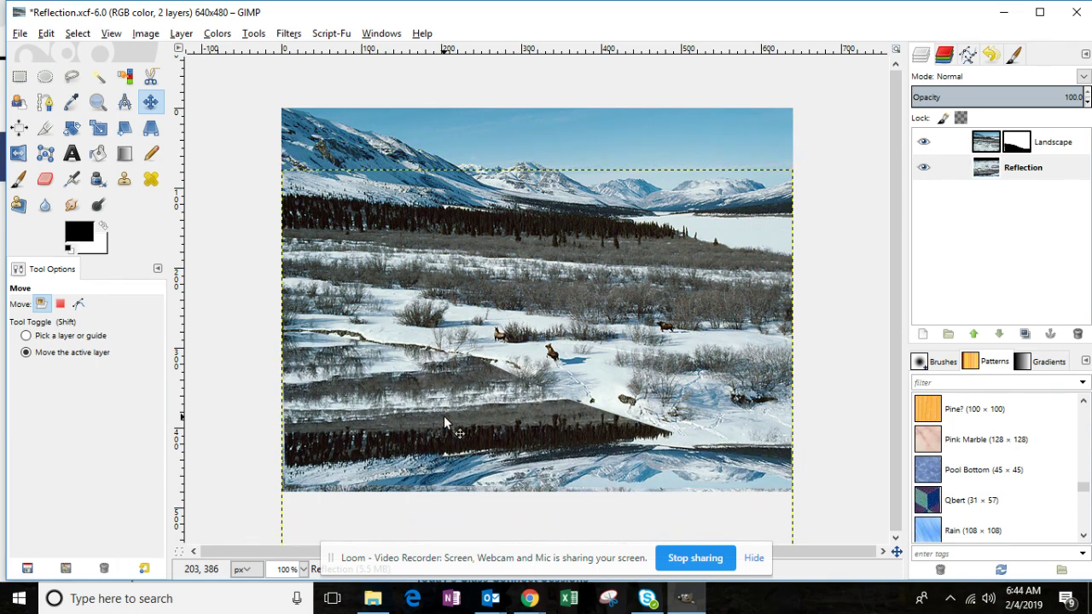
{"action": "key", "text": "Down"}
{"action": "key", "text": "Down"}
{"action": "key", "text": "Down"}
{"action": "key", "text": "Down"}
{"action": "key", "text": "Down"}
{"action": "key", "text": "Down"}
{"action": "key", "text": "Down"}
{"action": "key", "text": "Down"}
{"action": "key", "text": "Down"}
{"action": "key", "text": "Down"}
{"action": "key", "text": "Down"}
{"action": "key", "text": "Down"}
{"action": "key", "text": "Down"}
{"action": "key", "text": "Down"}
{"action": "key", "text": "Down"}
{"action": "key", "text": "Down"}
{"action": "key", "text": "Down"}
{"action": "key", "text": "Down"}
{"action": "key", "text": "Down"}
{"action": "key", "text": "Down"}
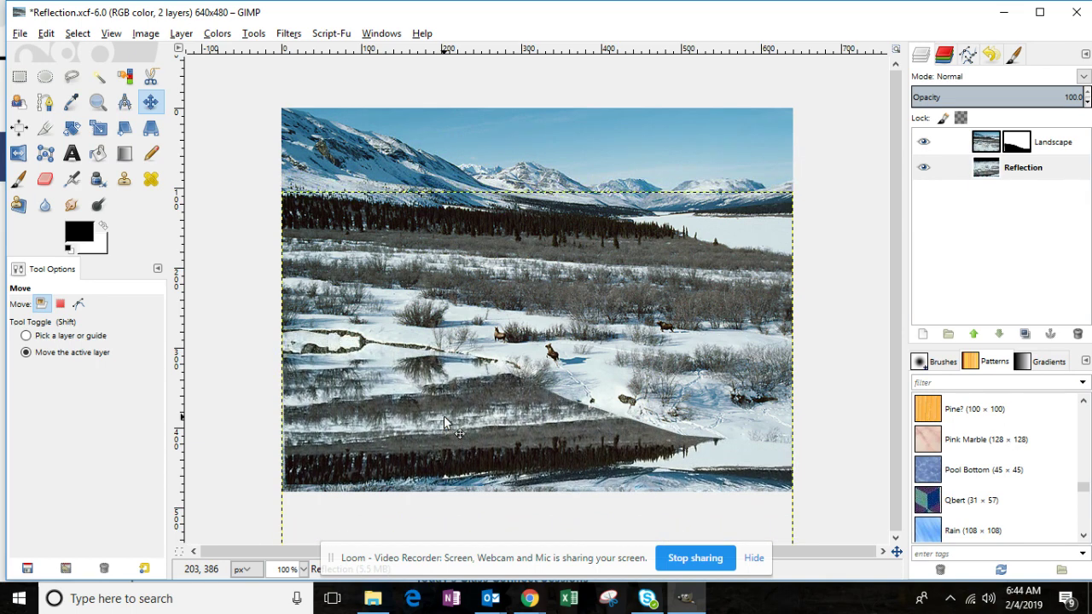
{"action": "key", "text": "Down"}
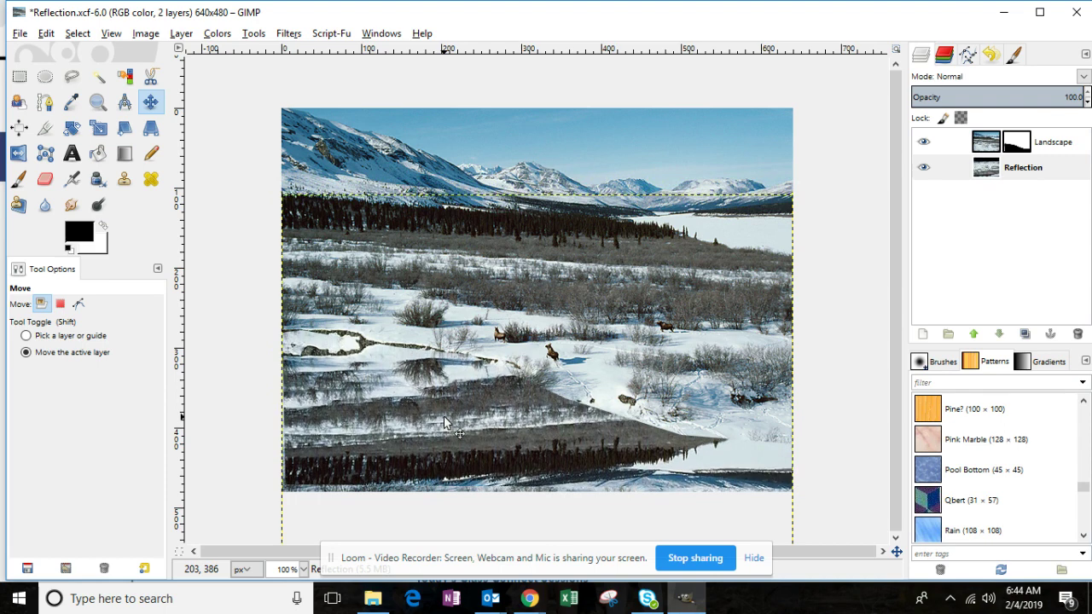
{"action": "key", "text": "Down"}
{"action": "key", "text": "Down"}
{"action": "key", "text": "Down"}
{"action": "key", "text": "Down"}
{"action": "key", "text": "Down"}
{"action": "key", "text": "Down"}
{"action": "key", "text": "Down"}
{"action": "key", "text": "Down"}
{"action": "key", "text": "Down"}
{"action": "key", "text": "Down"}
{"action": "key", "text": "Down"}
{"action": "key", "text": "Down"}
{"action": "key", "text": "Down"}
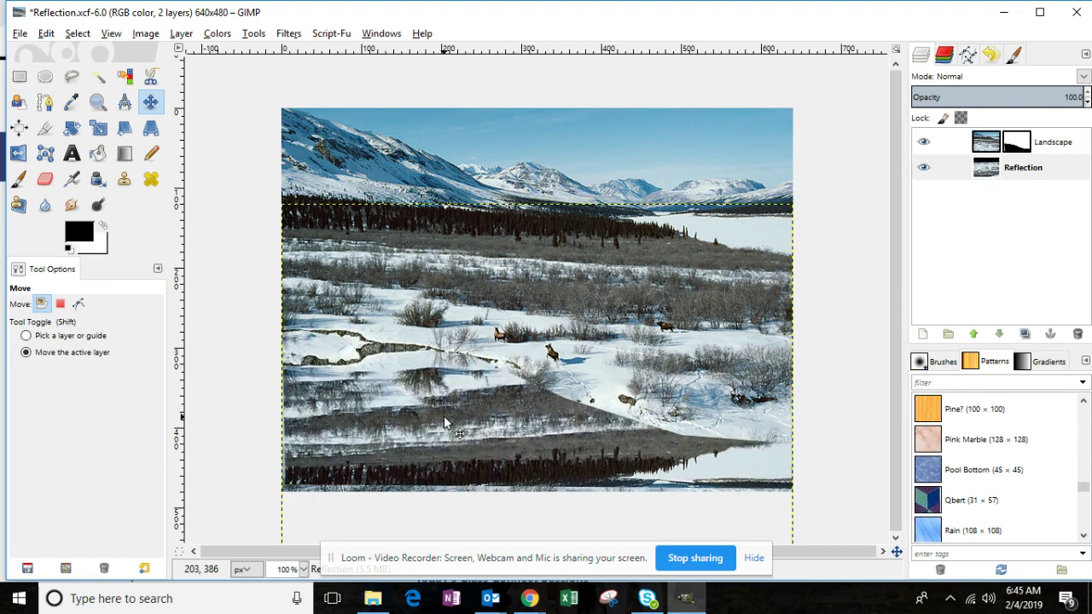
{"action": "key", "text": "Down"}
{"action": "key", "text": "Down"}
{"action": "key", "text": "Down"}
{"action": "key", "text": "Down"}
{"action": "key", "text": "Down"}
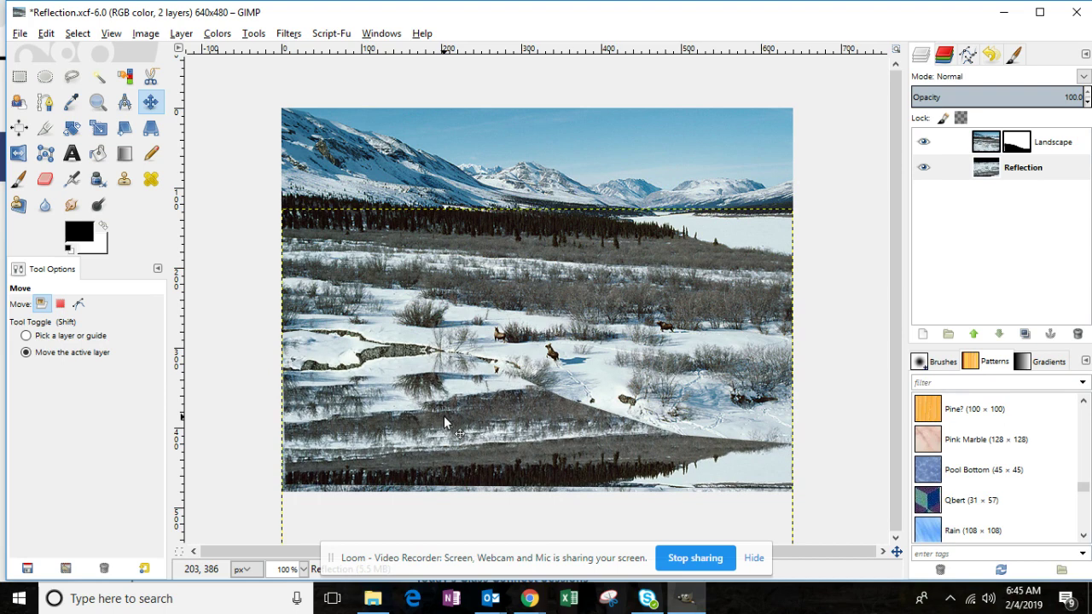
{"action": "key", "text": "Down"}
{"action": "key", "text": "Down"}
{"action": "key", "text": "Down"}
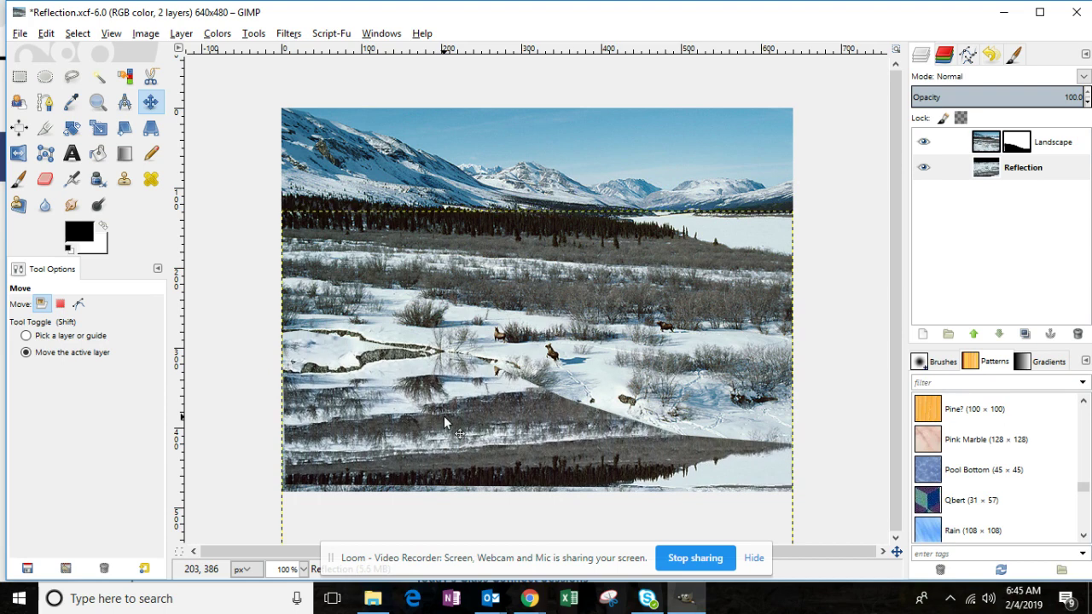
- Fine-tune the Reflection layer's height by nudging it up and down, ending about 128 pixels below its original position
{"action": "key", "text": "Up"}
{"action": "key", "text": "Up"}
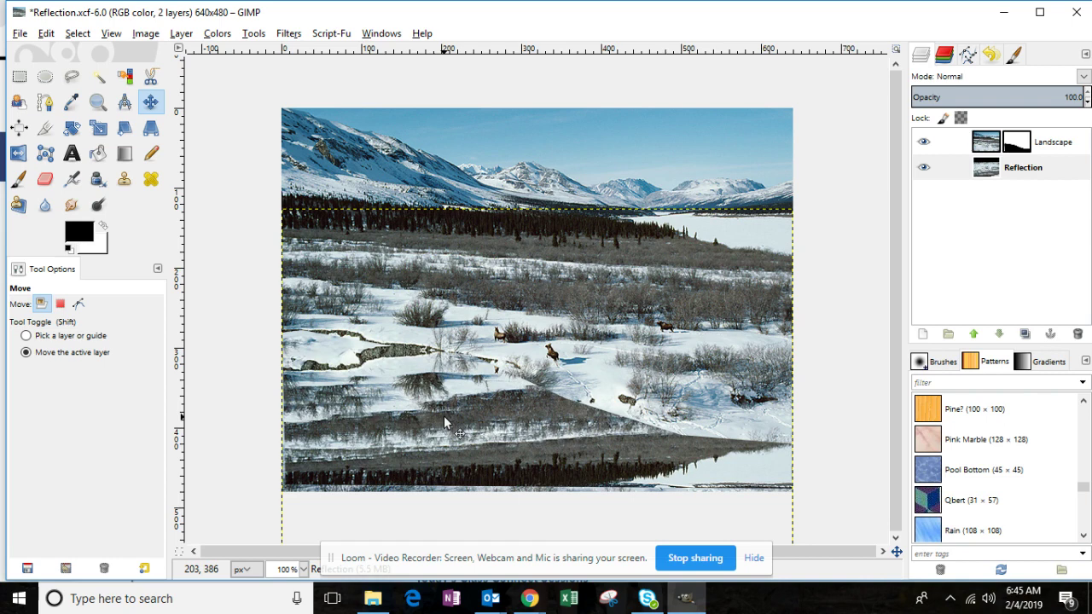
{"action": "key", "text": "Down"}
{"action": "key", "text": "Down"}
{"action": "key", "text": "Down"}
{"action": "key", "text": "Down"}
{"action": "key", "text": "Down"}
{"action": "key", "text": "Down"}
{"action": "key", "text": "Down"}
{"action": "key", "text": "Down"}
{"action": "key", "text": "Down"}
{"action": "key", "text": "Down"}
{"action": "key", "text": "Down"}
{"action": "key", "text": "Down"}
{"action": "key", "text": "Down"}
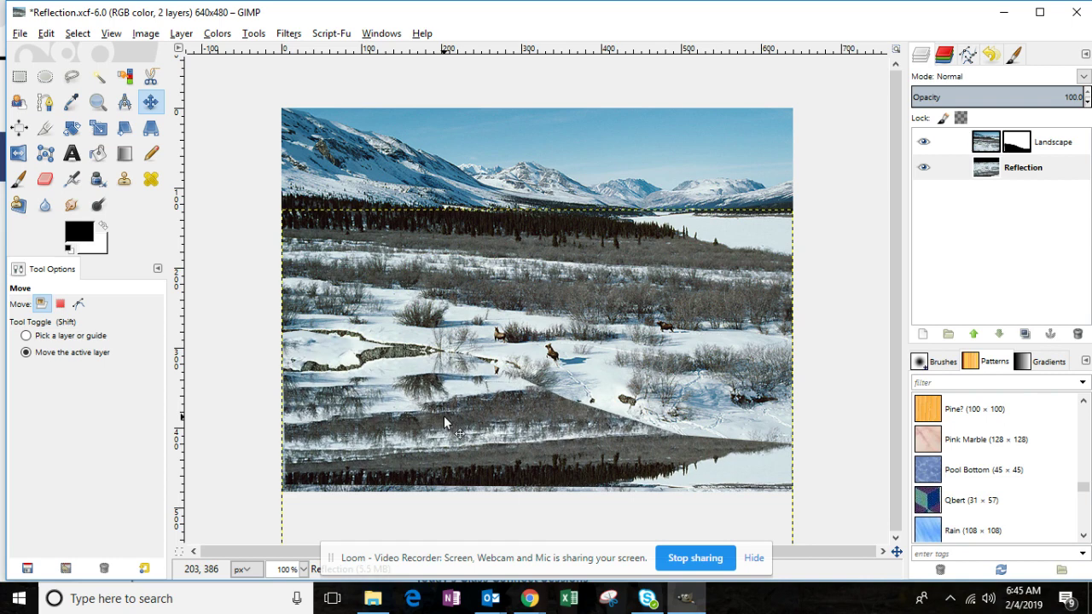
{"action": "key", "text": "Up"}
{"action": "key", "text": "Up"}
{"action": "key", "text": "Up"}
{"action": "key", "text": "Up"}
{"action": "key", "text": "Up"}
{"action": "key", "text": "Up"}
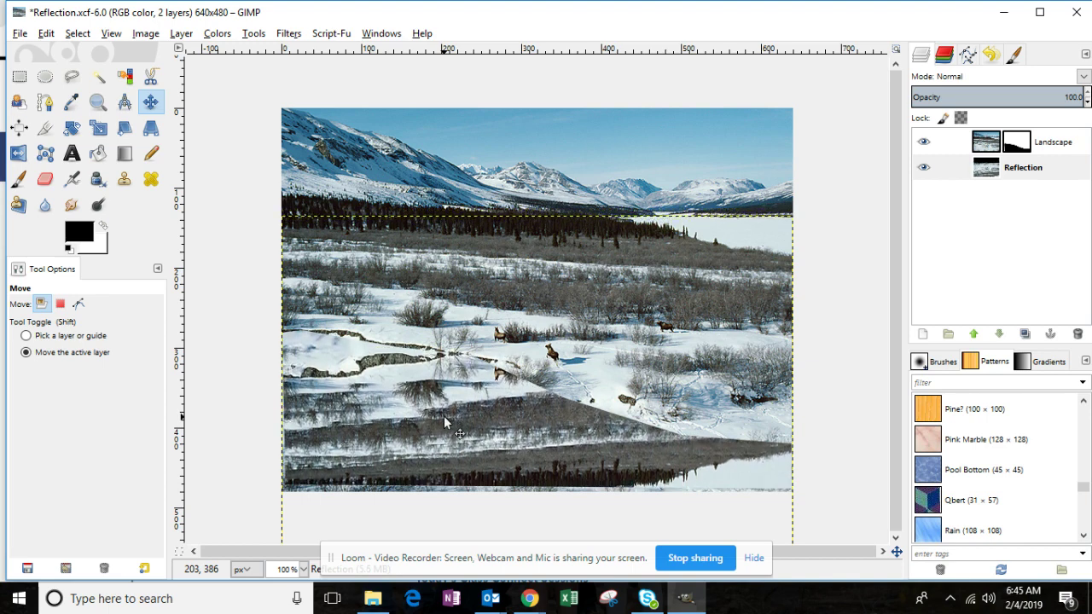
{"action": "key", "text": "Up"}
{"action": "key", "text": "Up"}
{"action": "key", "text": "Up"}
{"action": "key", "text": "Up"}
{"action": "key", "text": "Up"}
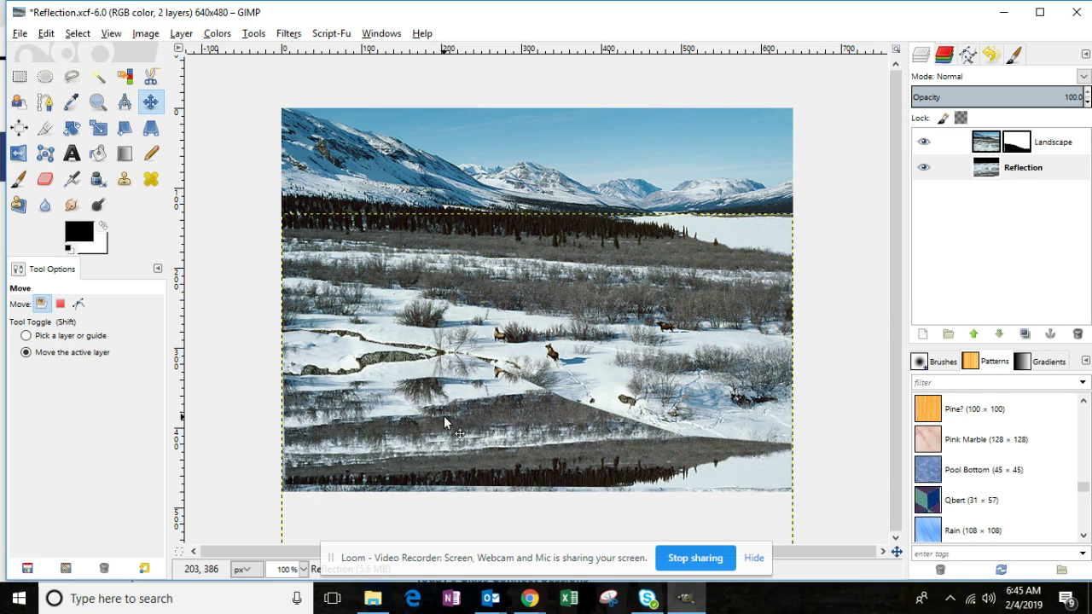
{"action": "key", "text": "Up"}
{"action": "key", "text": "Up"}
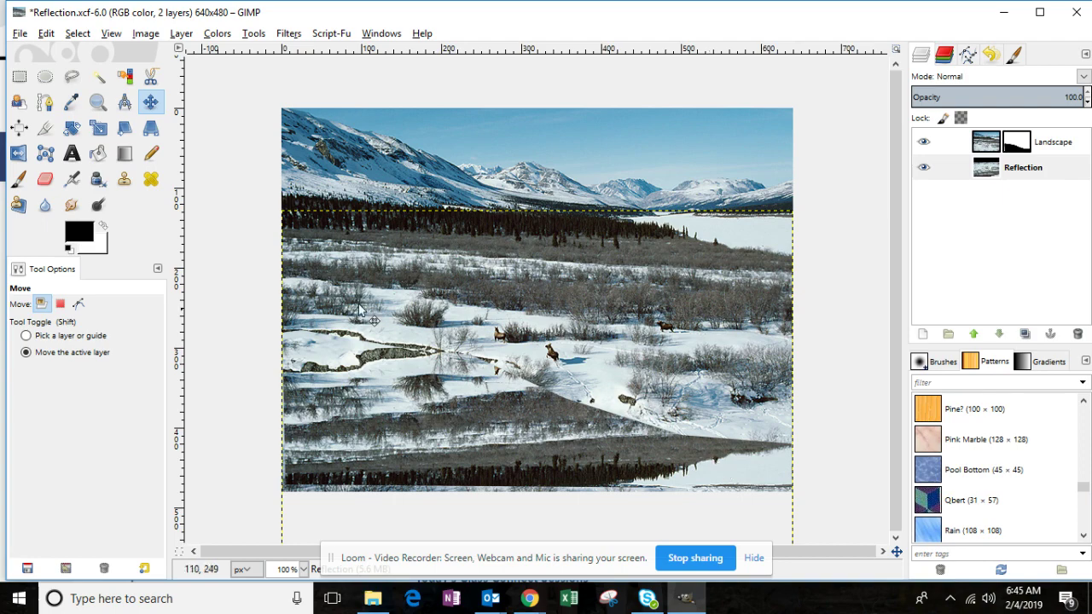
- Create a 640 x 480 px transparent layer named Blue Water directly above the Reflection layer
{"action": "left_click", "coordinate": [181, 33]}
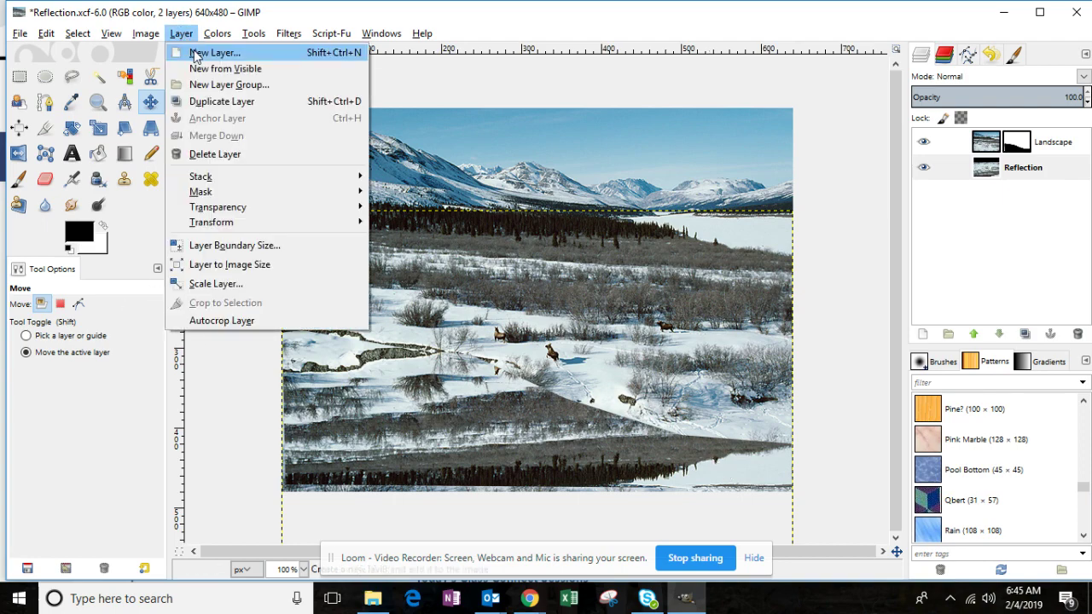
{"action": "left_click", "coordinate": [196, 53]}
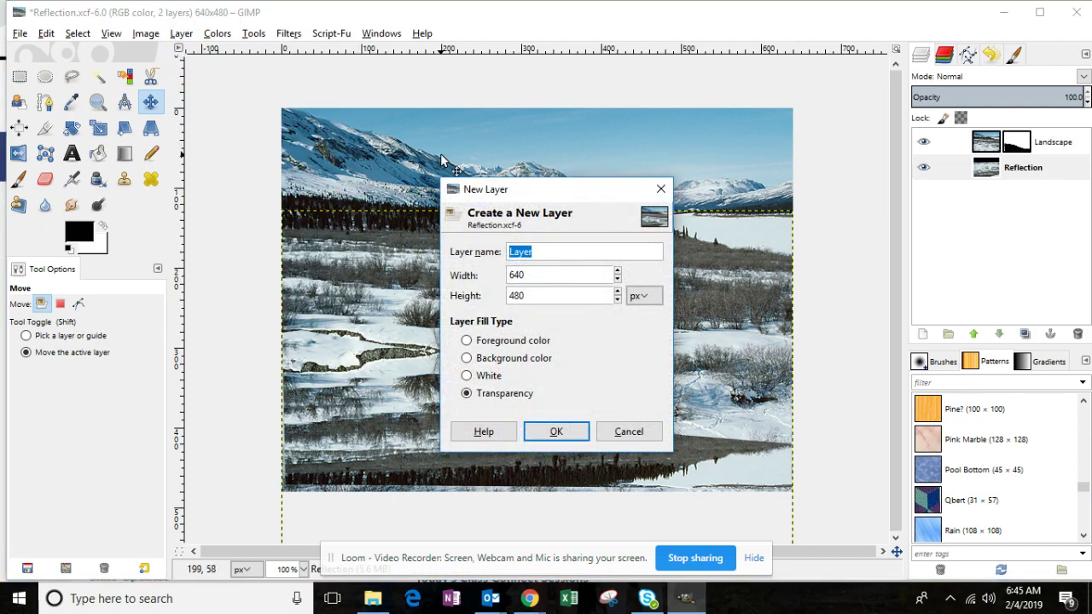
{"action": "type", "text": "Blue Water"}
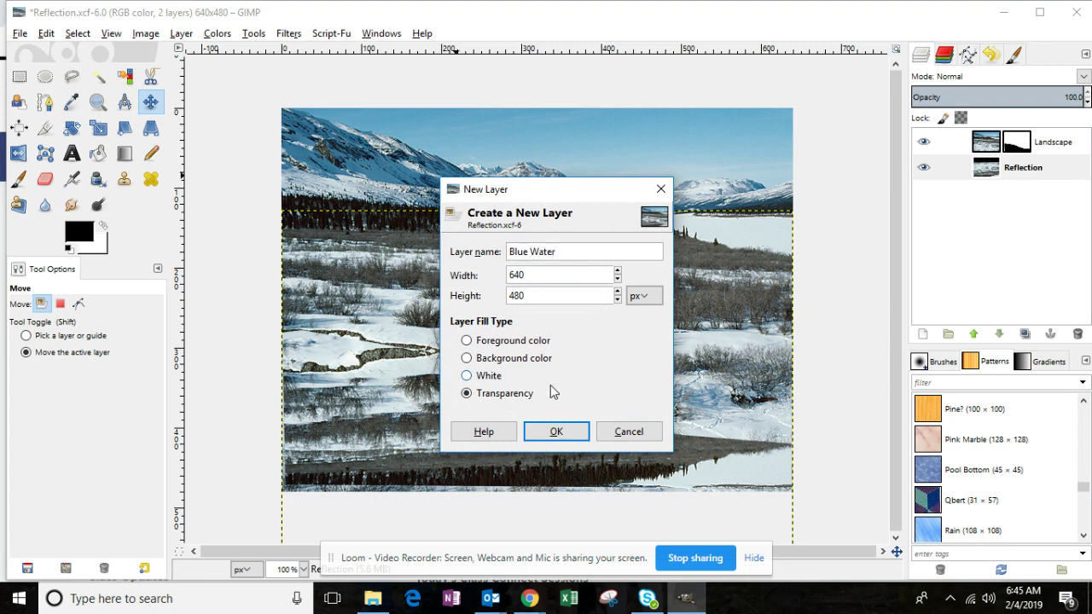
{"action": "left_click", "coordinate": [570, 433]}
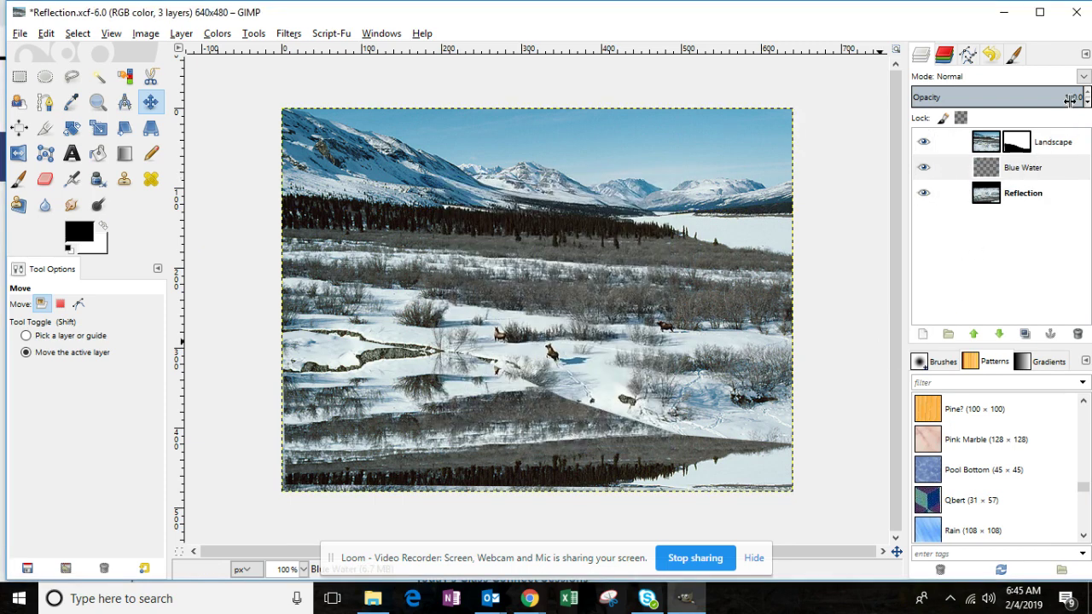
- Review the stacking order of the Landscape, Blue Water and Reflection layers, leaving Blue Water active
{"action": "left_click", "coordinate": [1043, 144]}
{"action": "left_click", "coordinate": [1054, 197]}
{"action": "left_click", "coordinate": [1042, 145]}
{"action": "left_click", "coordinate": [1024, 173]}
{"action": "left_click", "coordinate": [1034, 198]}
{"action": "left_click", "coordinate": [1039, 174]}
{"action": "left_click", "coordinate": [1035, 170]}
{"action": "left_click", "coordinate": [995, 165]}
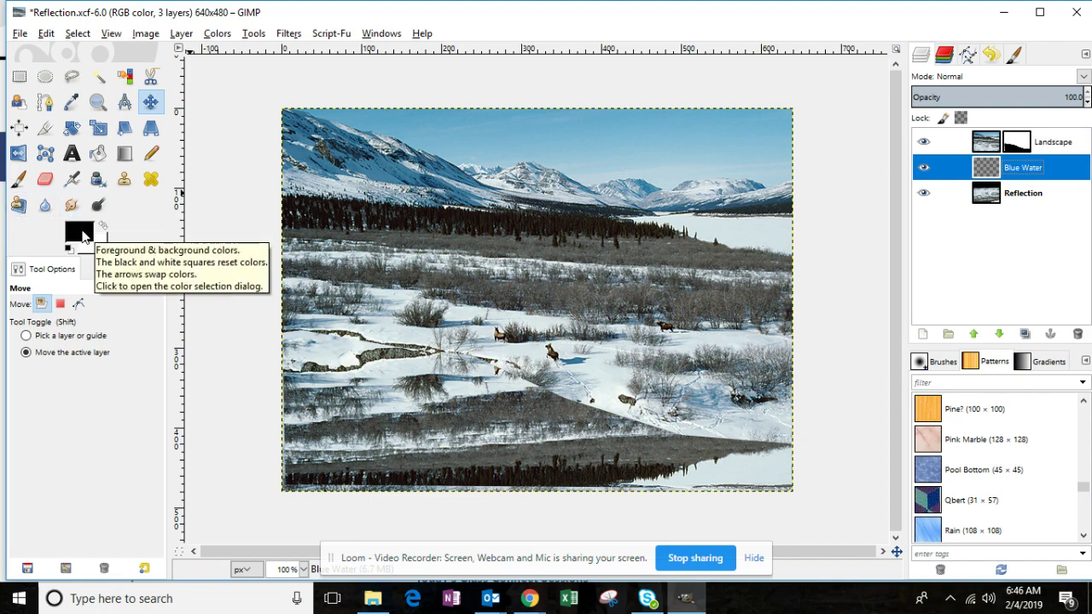
- Set the foreground color to light blue 8eb3c4 and bucket-fill the Blue Water layer with it
{"action": "left_click", "coordinate": [80, 232]}
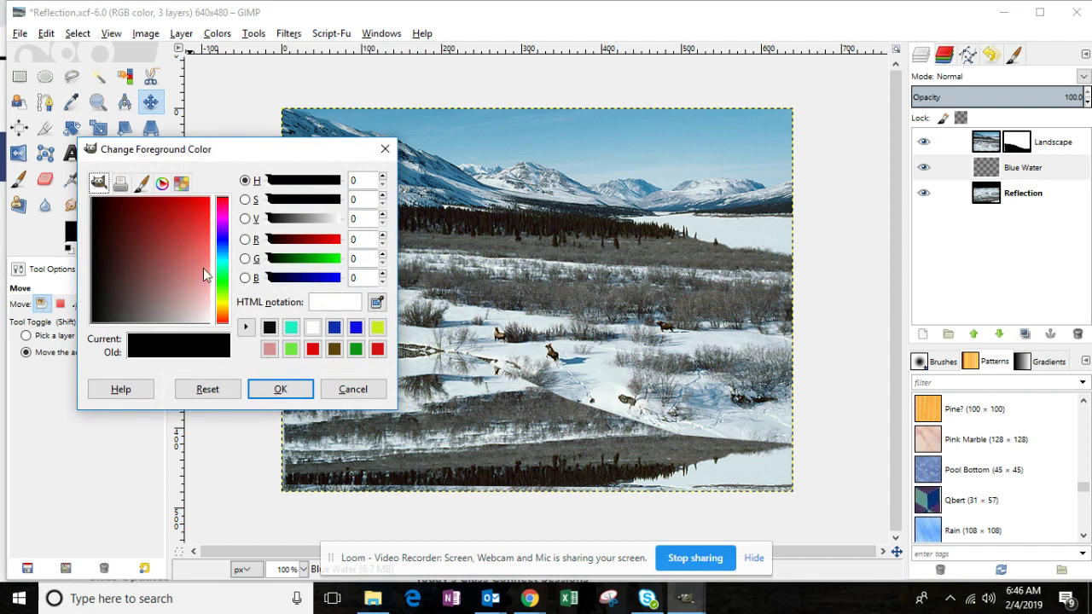
{"action": "left_click", "coordinate": [224, 249]}
{"action": "left_click", "coordinate": [225, 253]}
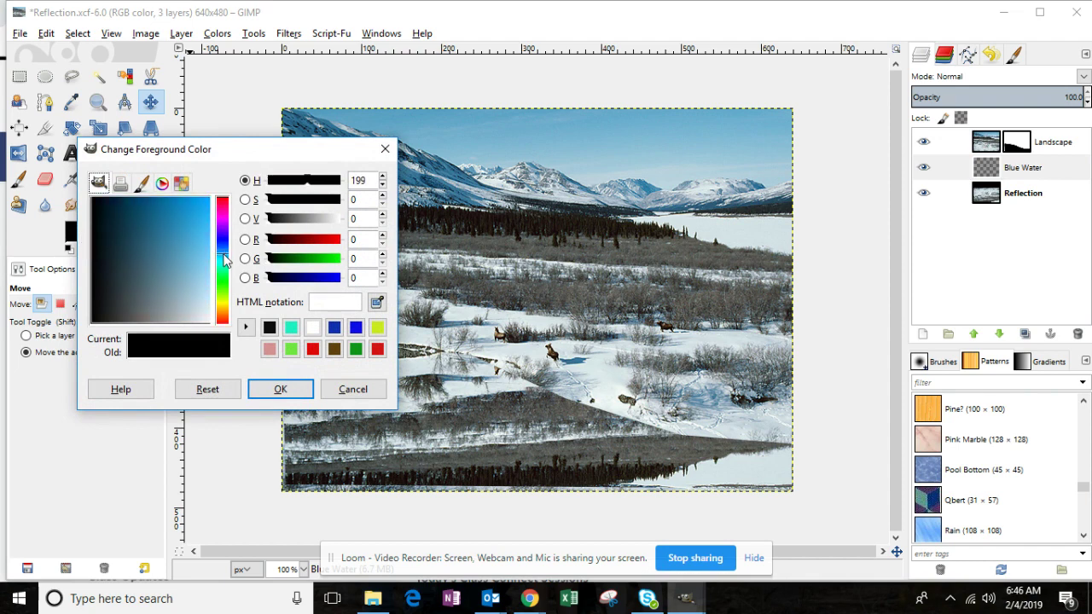
{"action": "left_click", "coordinate": [182, 289]}
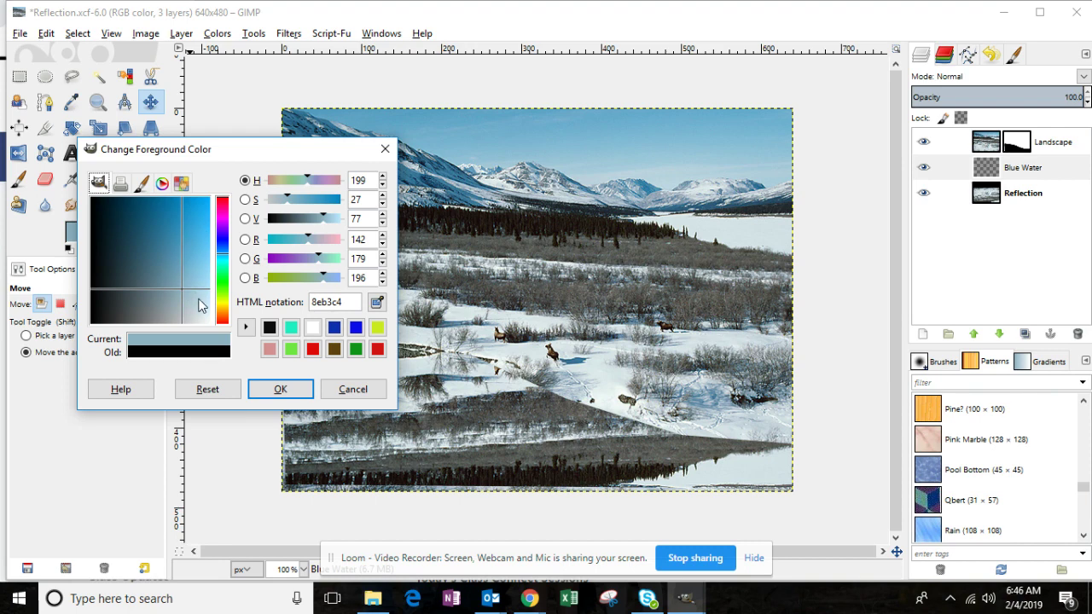
{"action": "left_click", "coordinate": [277, 389]}
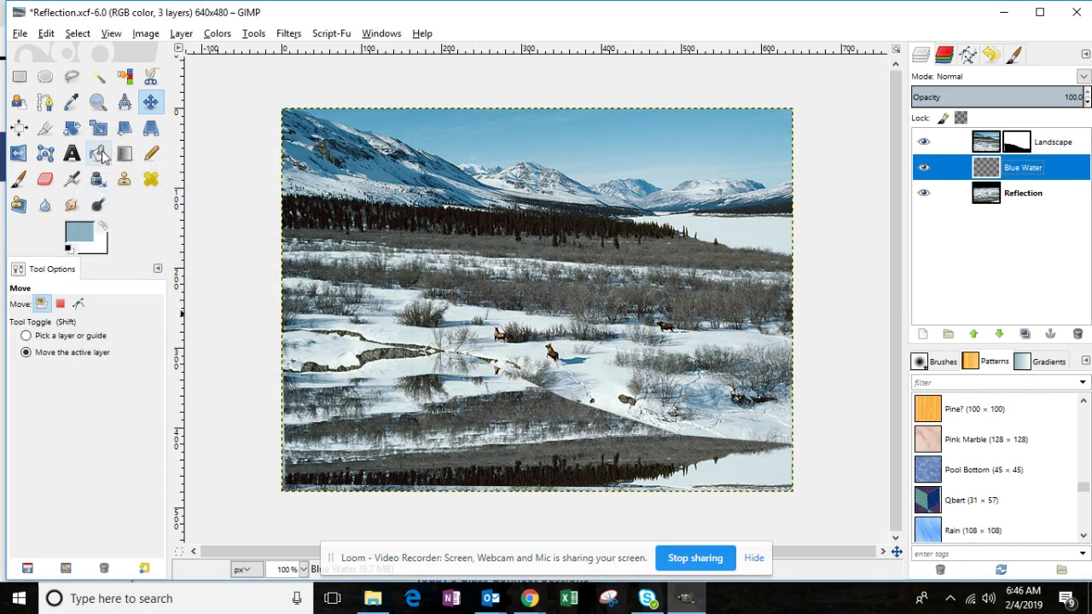
{"action": "left_click", "coordinate": [100, 155]}
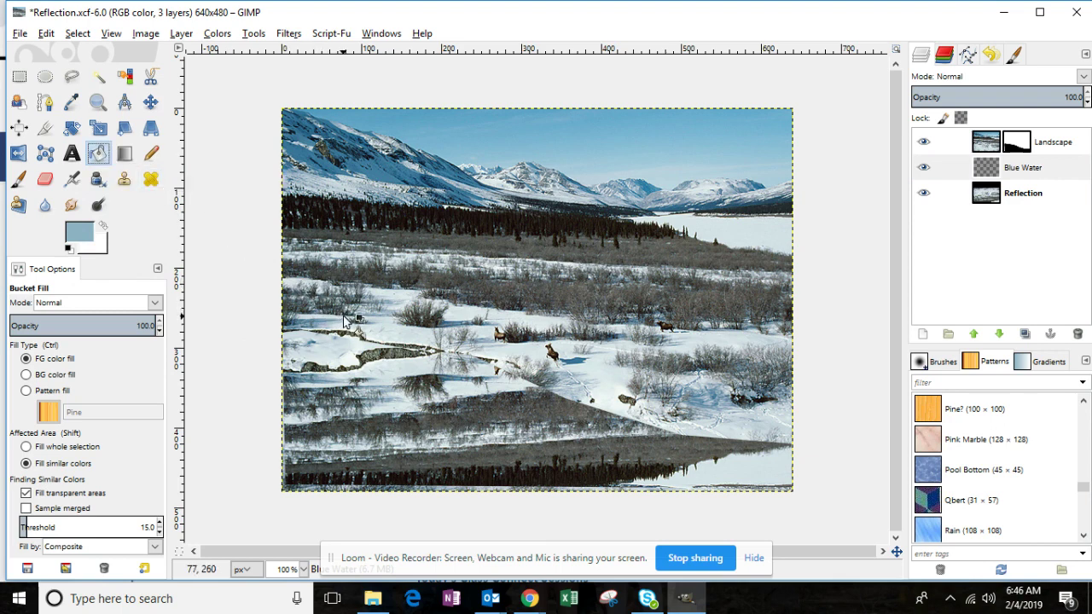
{"action": "left_click", "coordinate": [416, 368]}
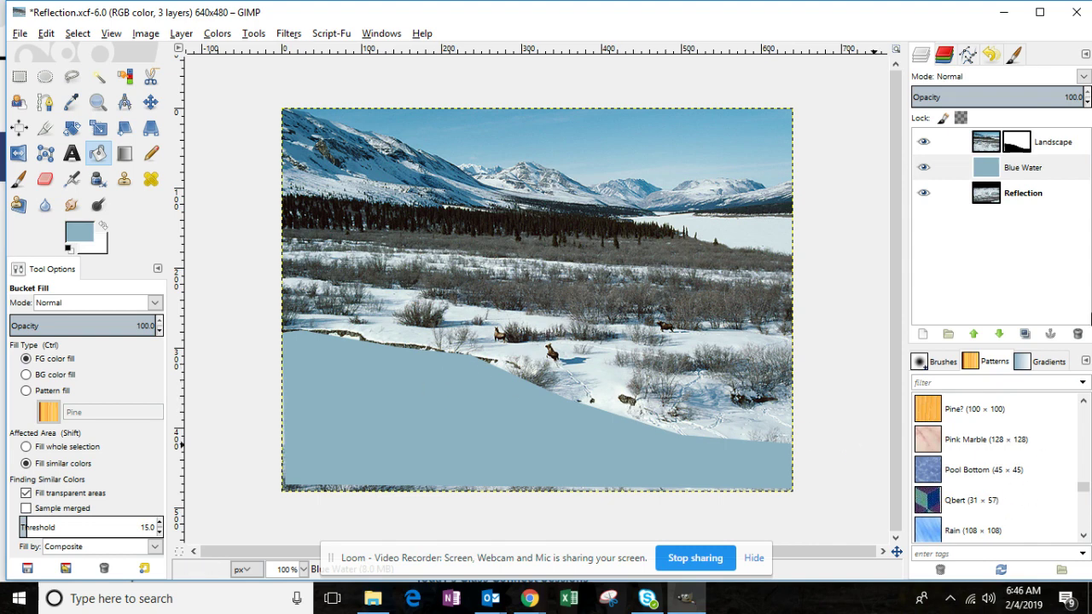
- Set the Blue Water layer's opacity to 25
{"action": "left_click", "coordinate": [1029, 168]}
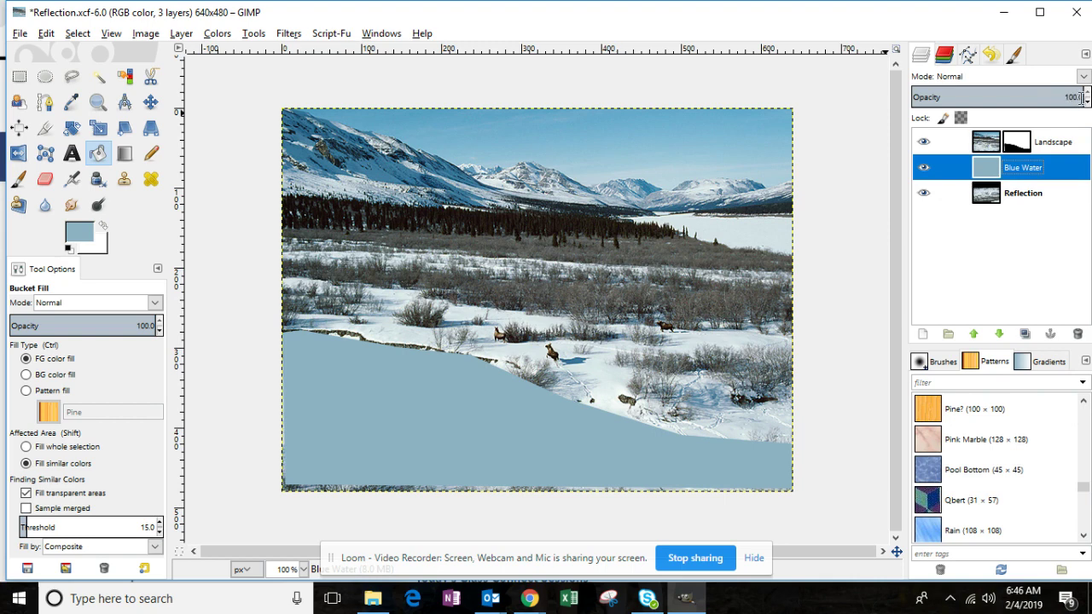
{"action": "left_click_drag", "start_coordinate": [1074, 97], "coordinate": [1011, 117]}
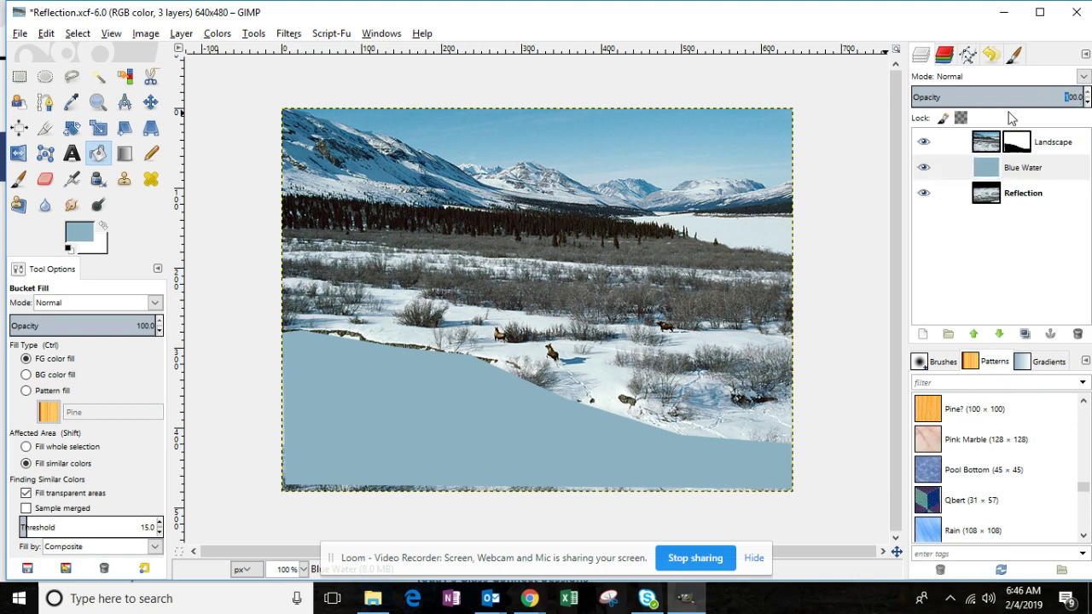
{"action": "left_click", "coordinate": [1076, 96]}
{"action": "left_click_drag", "start_coordinate": [1077, 96], "coordinate": [921, 115]}
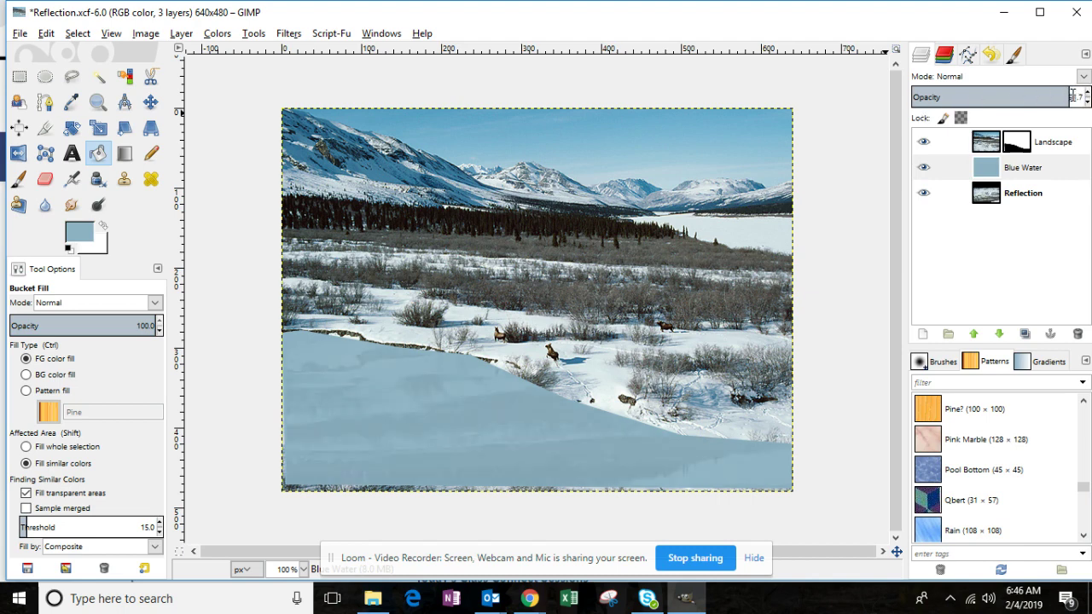
{"action": "left_click_drag", "start_coordinate": [1066, 99], "coordinate": [954, 103]}
{"action": "type", "text": "25"}
{"action": "key", "text": "Return"}
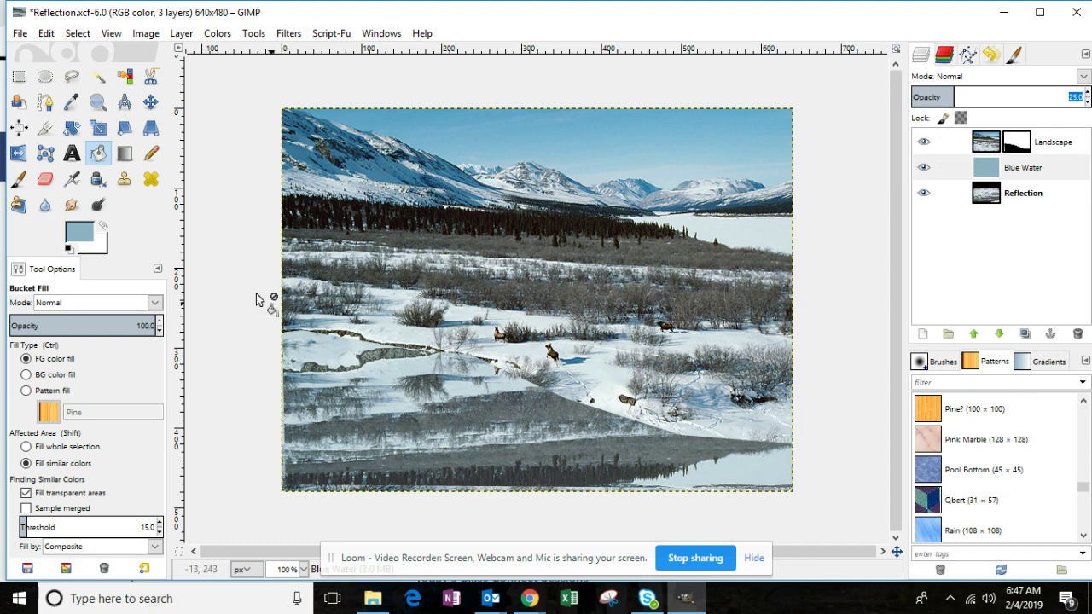
- Change the foreground color to medium blue 4190b5 and refill the Blue Water layer with it
{"action": "left_click", "coordinate": [79, 234]}
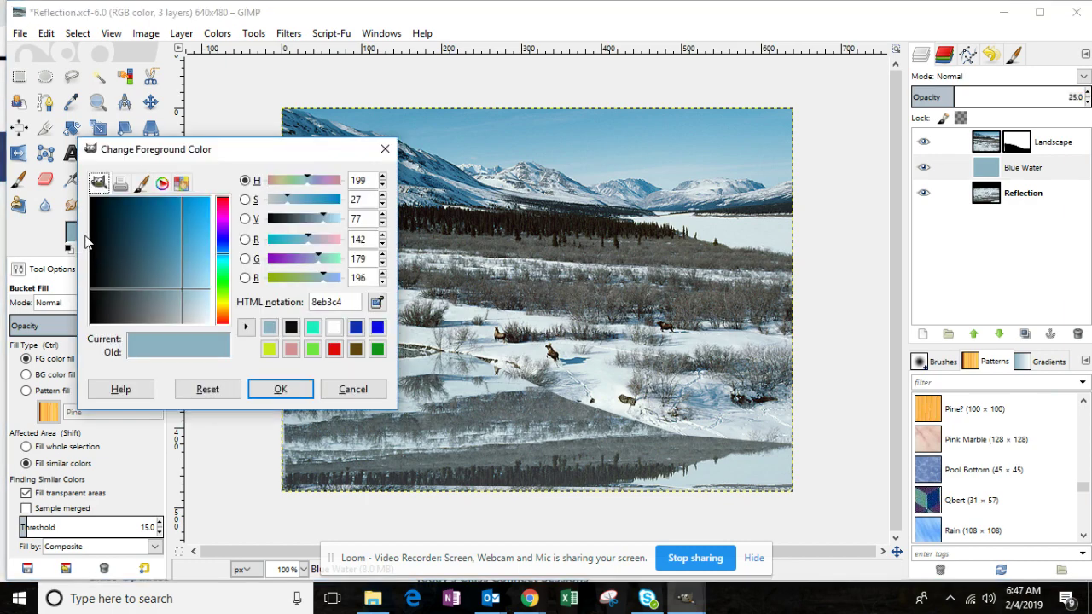
{"action": "left_click", "coordinate": [175, 246]}
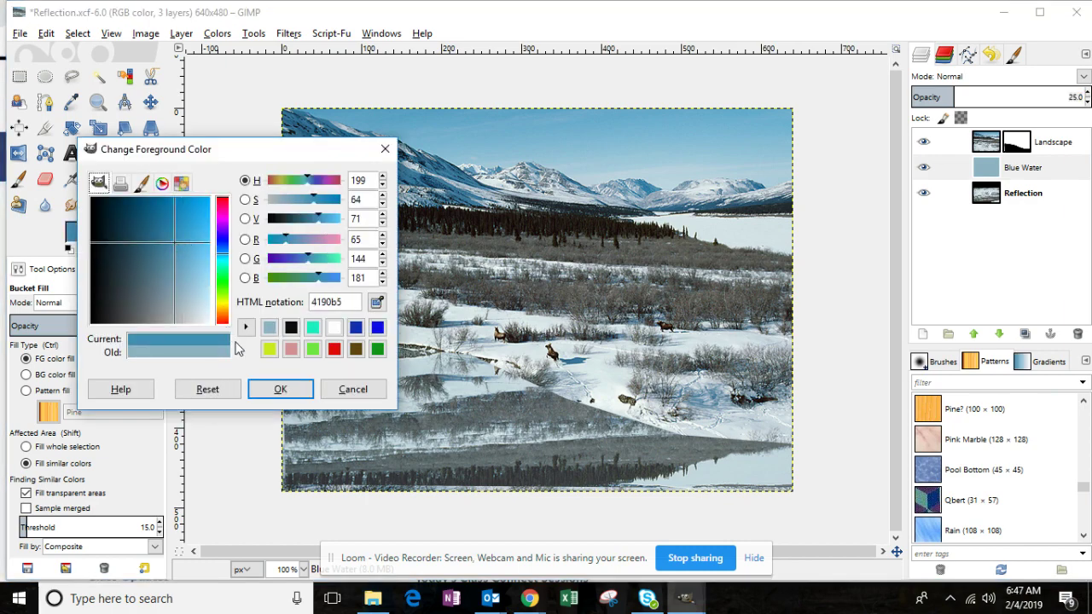
{"action": "left_click", "coordinate": [295, 395]}
{"action": "left_click", "coordinate": [450, 403]}
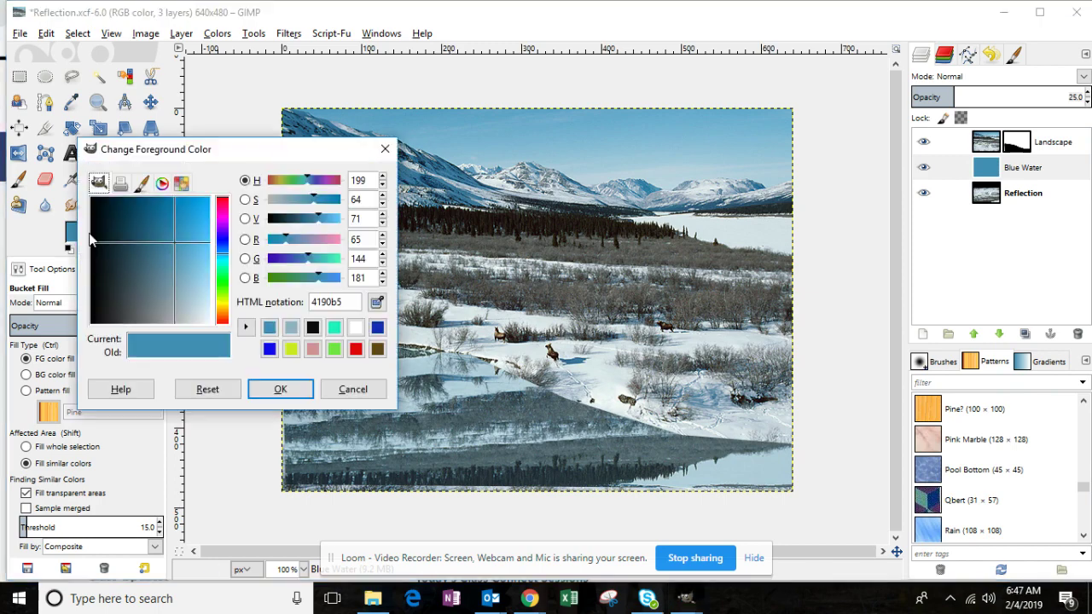
- Try a deeper blue, 207aa4, as the foreground color and fill for the Blue Water layer
{"action": "left_click", "coordinate": [89, 236]}
{"action": "left_click", "coordinate": [167, 222]}
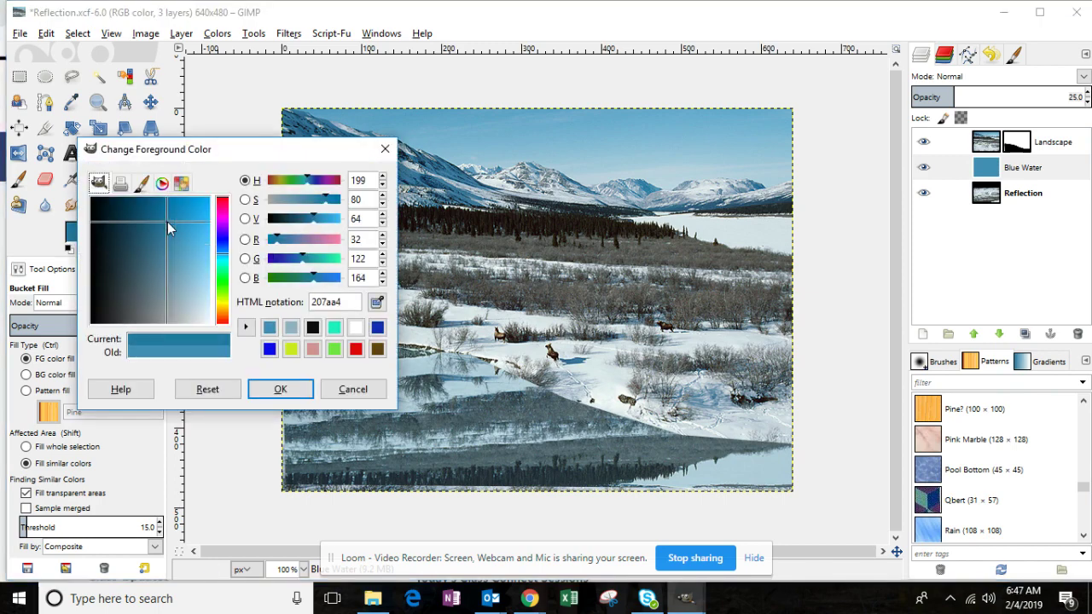
{"action": "left_click", "coordinate": [273, 387]}
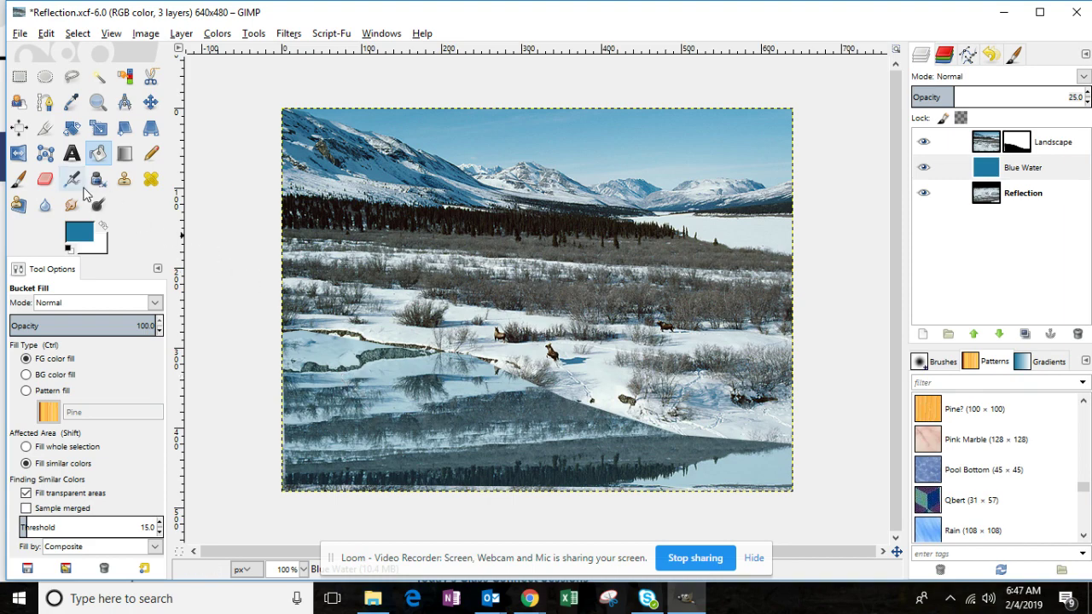
- Set the foreground color to dark blue 034d6f and bucket-fill the Blue Water layer with it
{"action": "left_click", "coordinate": [83, 240]}
{"action": "left_click", "coordinate": [199, 244]}
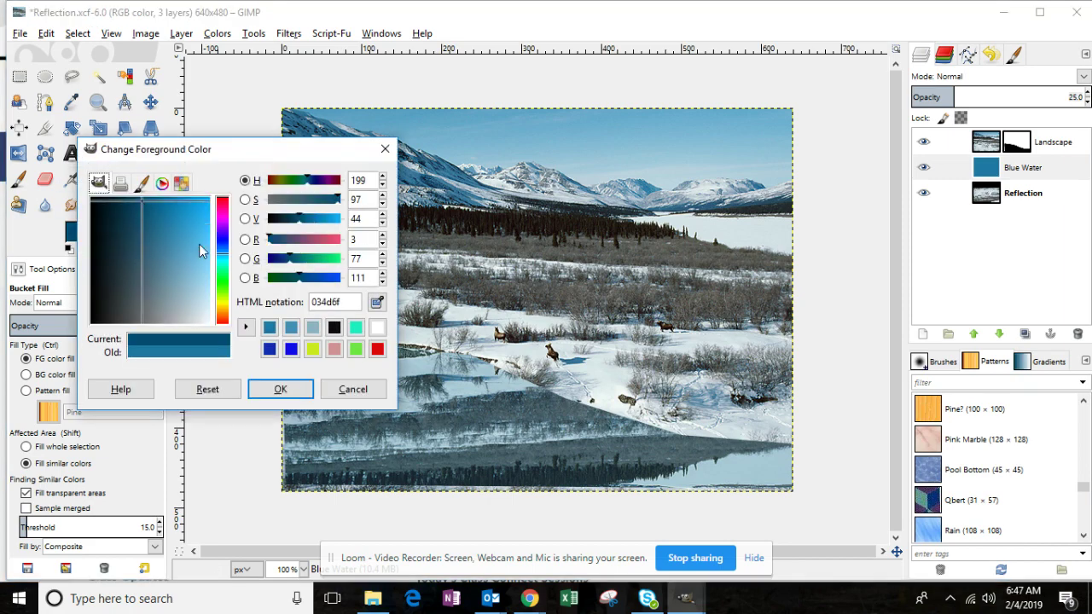
{"action": "left_click", "coordinate": [277, 389]}
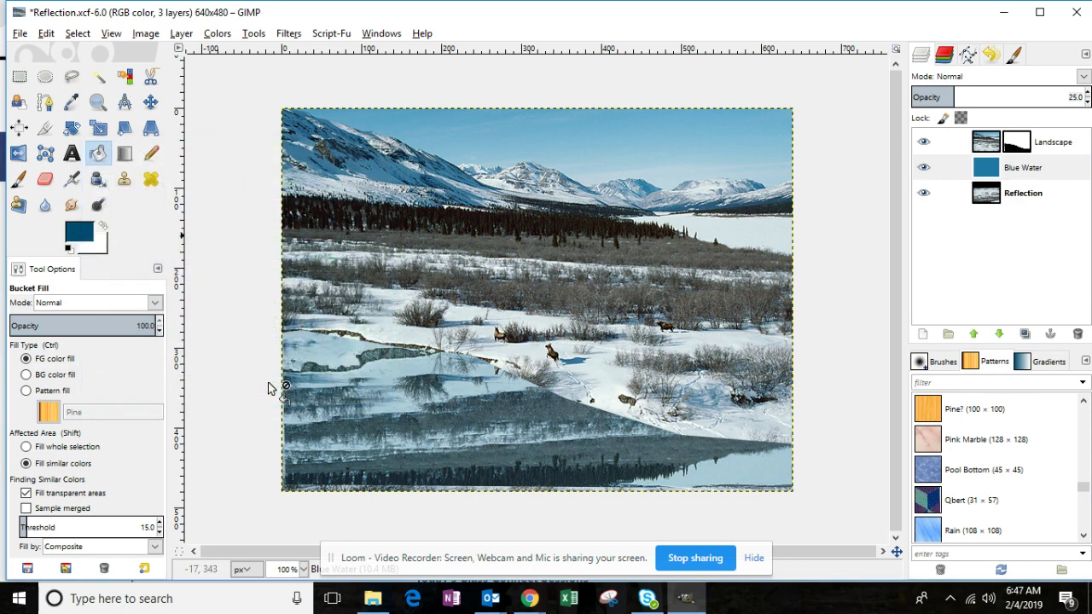
{"action": "left_click", "coordinate": [367, 384]}
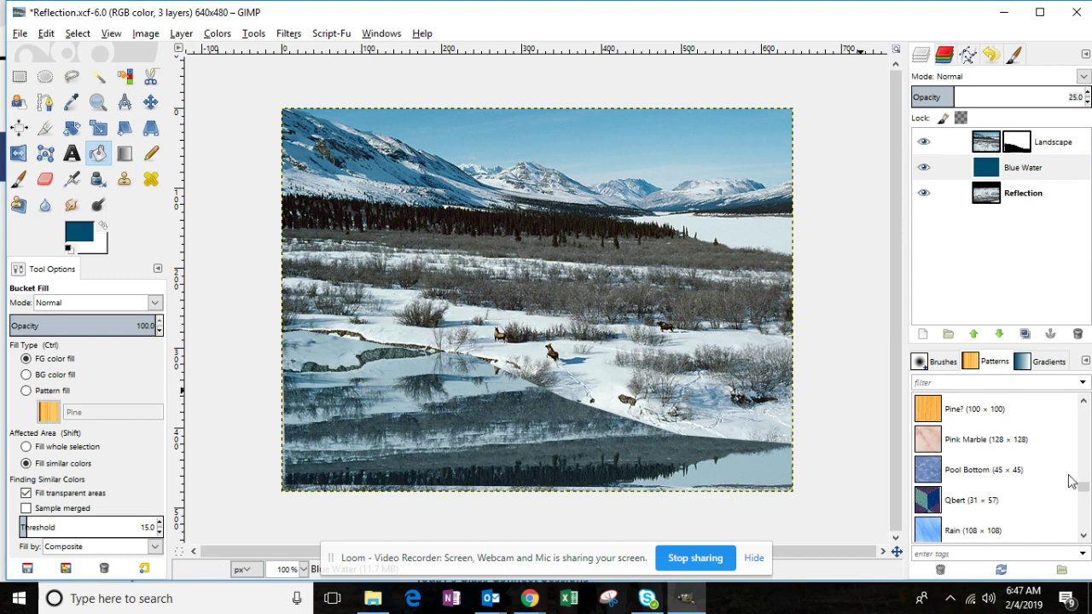
- Apply the Ripple distortion to the Reflection layer with smeared edges and a period of 40
{"action": "left_click", "coordinate": [1017, 195]}
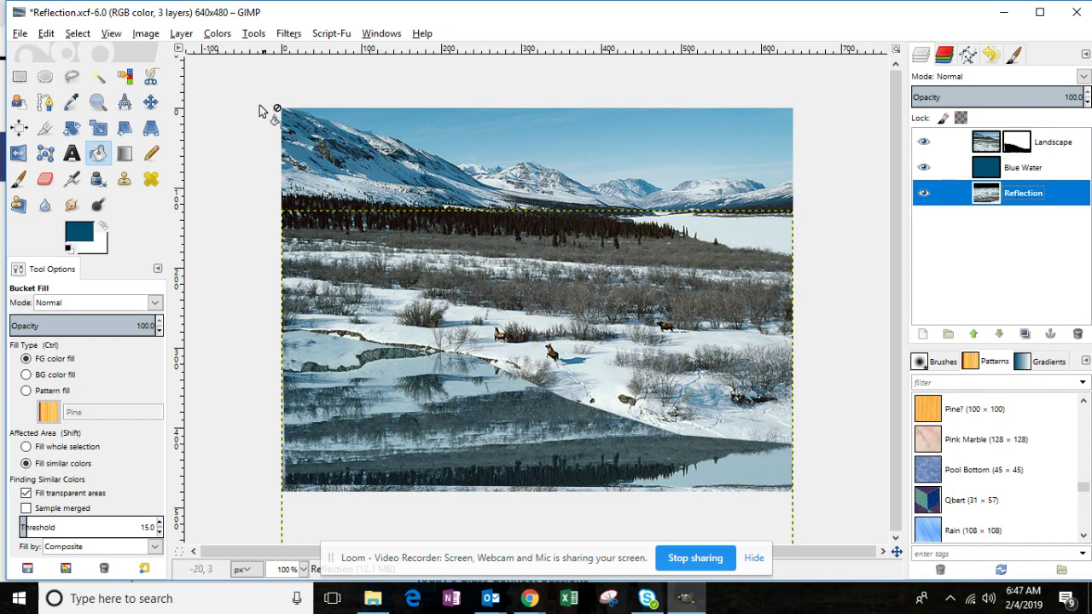
{"action": "left_click", "coordinate": [287, 35]}
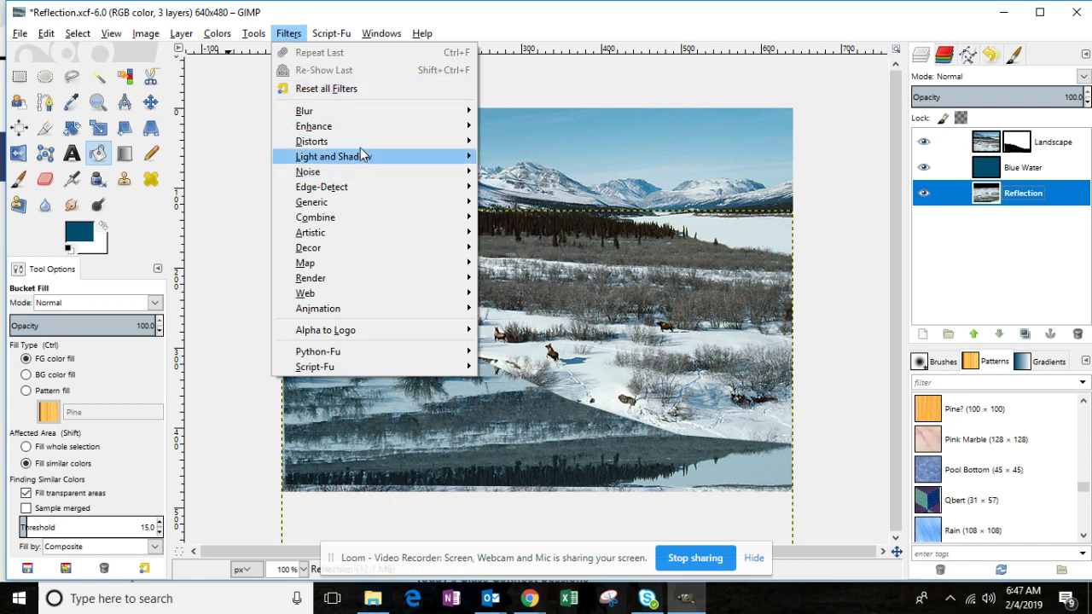
{"action": "mouse_move", "coordinate": [361, 148]}
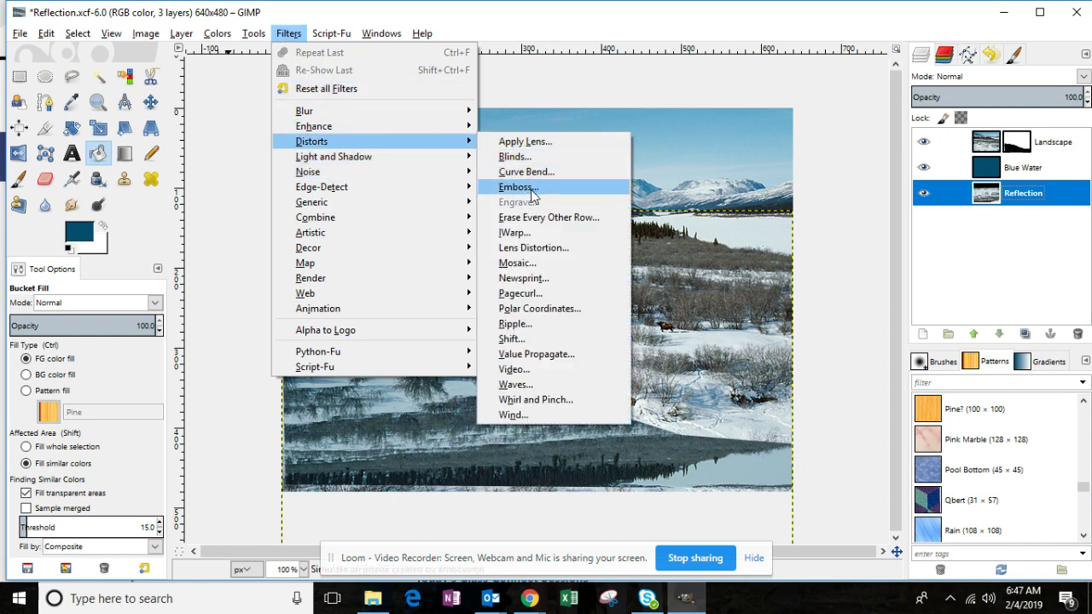
{"action": "left_click", "coordinate": [516, 324]}
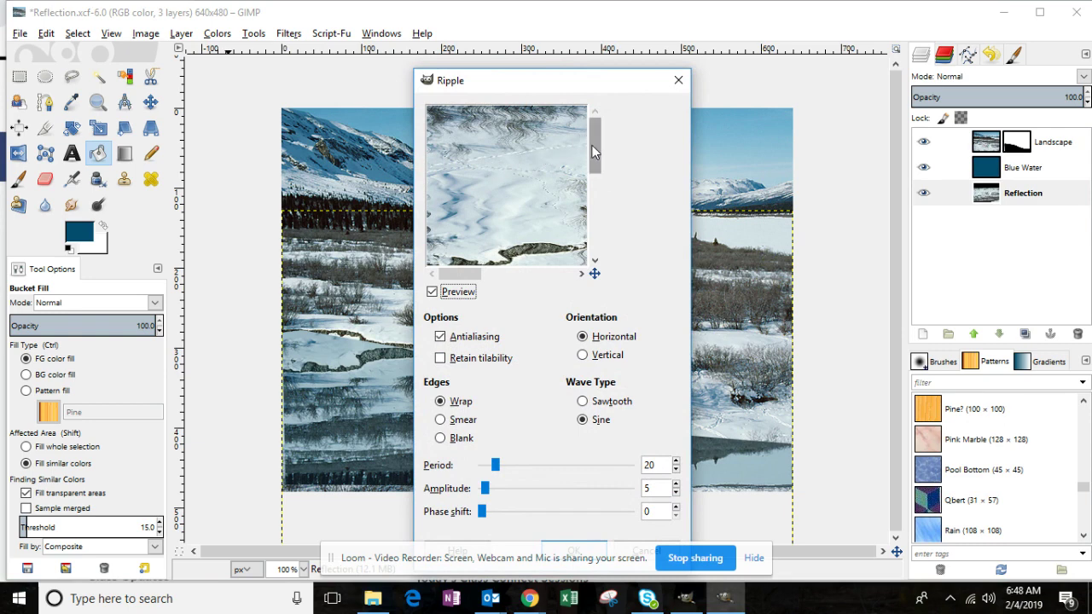
{"action": "left_click_drag", "start_coordinate": [594, 158], "coordinate": [610, 237]}
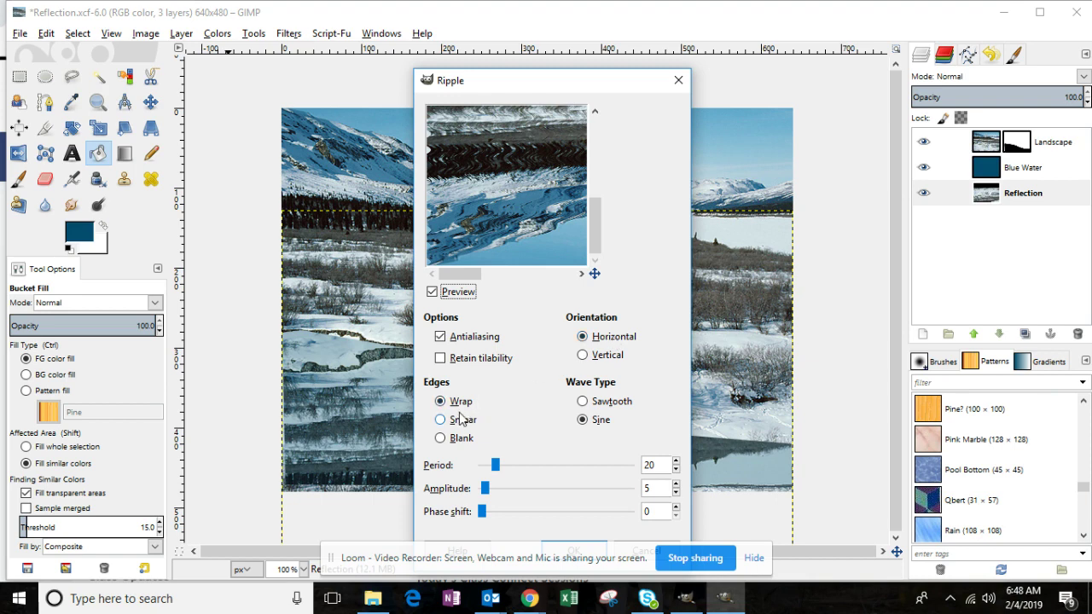
{"action": "left_click", "coordinate": [442, 423]}
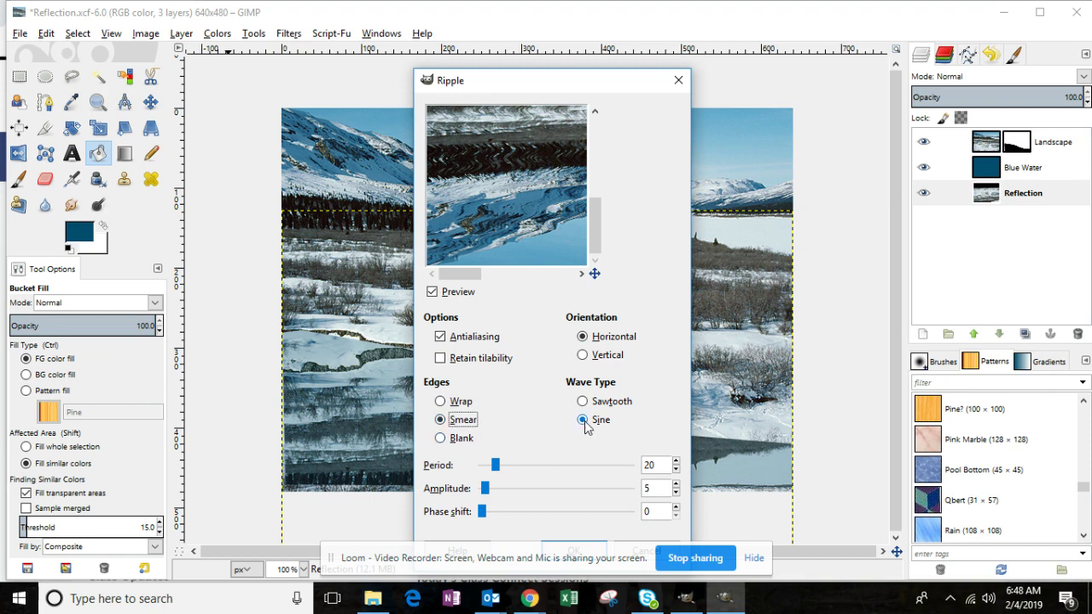
{"action": "left_click", "coordinate": [656, 466]}
{"action": "key", "text": "BackSpace"}
{"action": "key", "text": "BackSpace"}
{"action": "type", "text": "40"}
{"action": "left_click_drag", "start_coordinate": [542, 84], "coordinate": [419, 37]}
{"action": "left_click", "coordinate": [451, 502]}
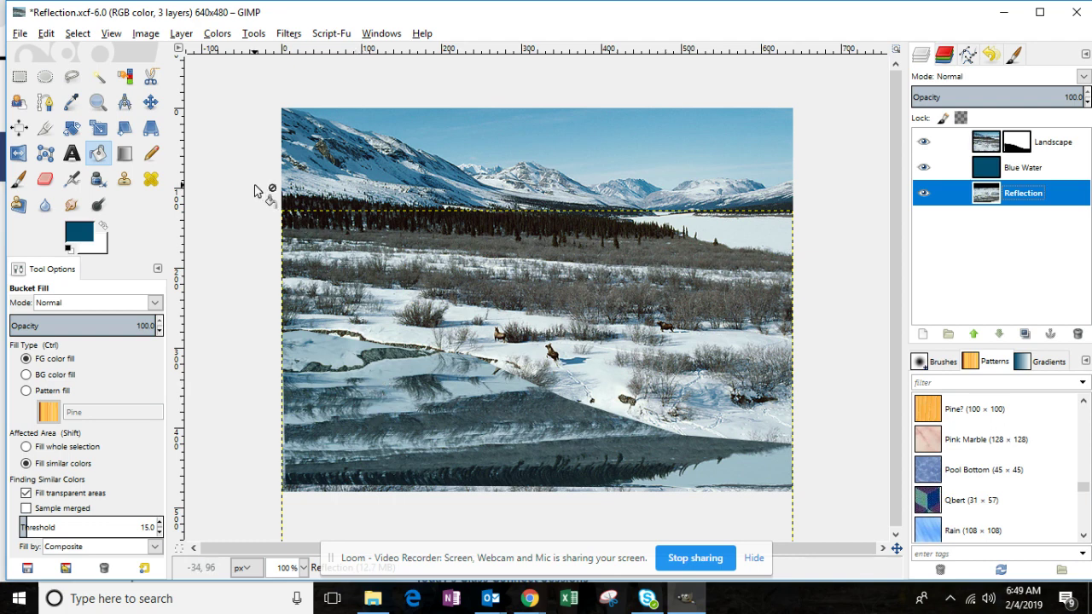
- Create a transparent 640 x 480 layer named Shore and raise it above the Landscape layer
{"action": "left_click", "coordinate": [189, 37]}
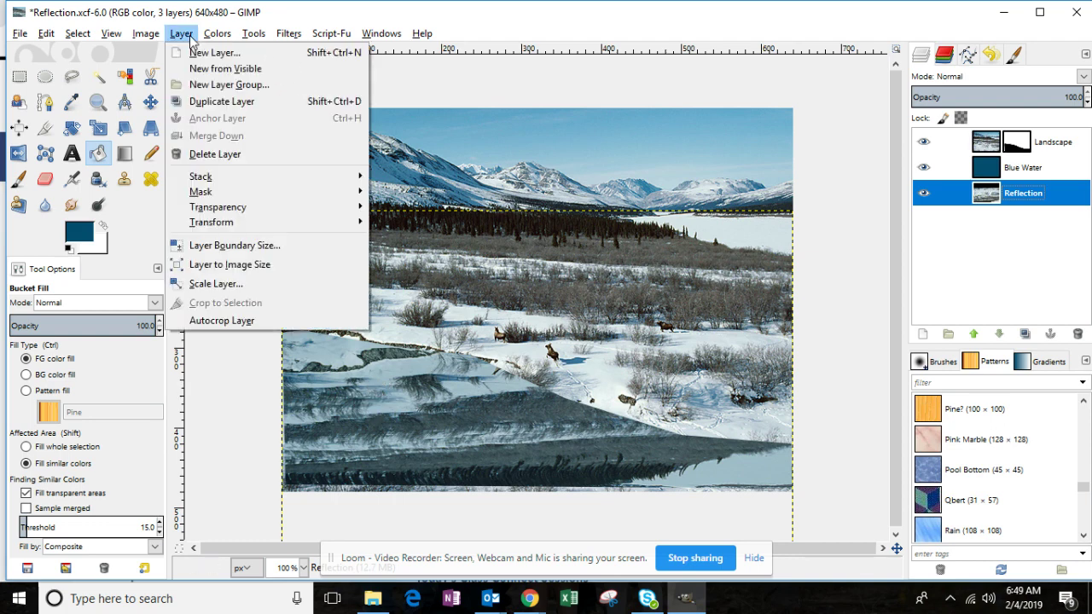
{"action": "left_click", "coordinate": [203, 53]}
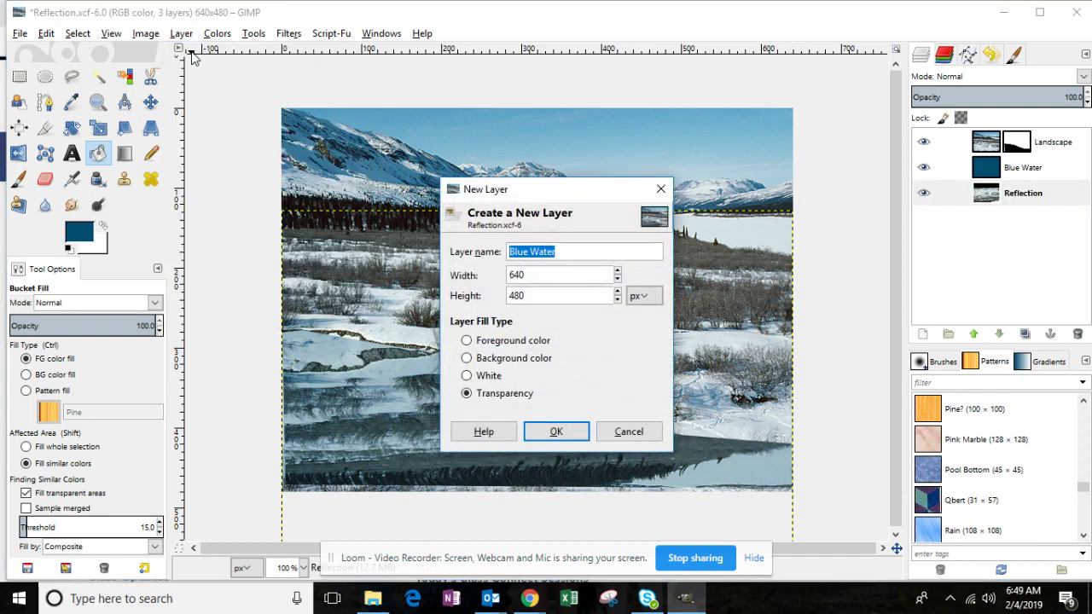
{"action": "type", "text": "Shore"}
{"action": "key", "text": "Return"}
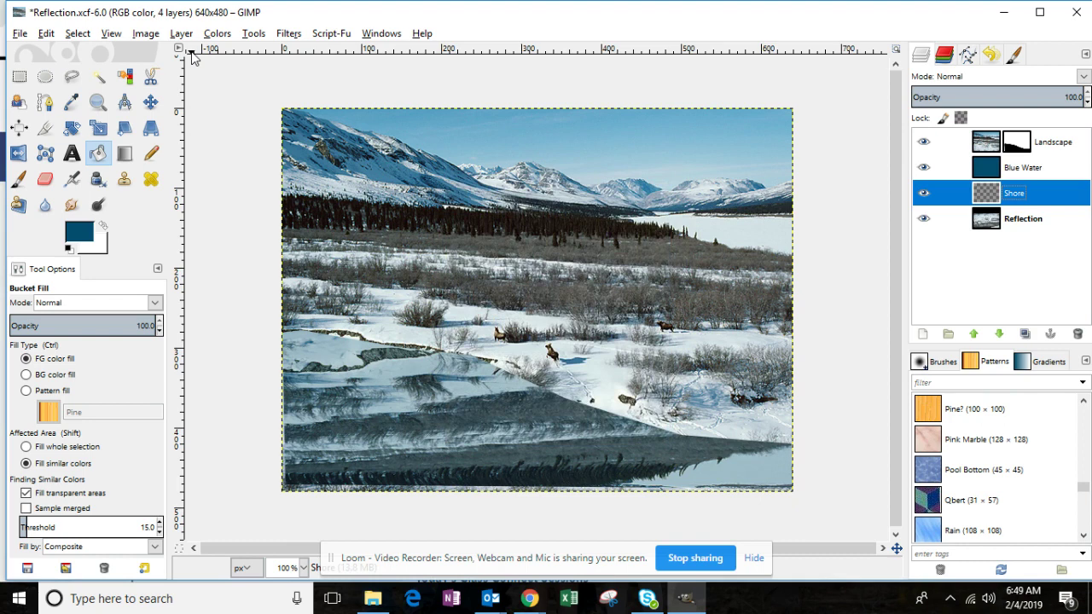
{"action": "left_click", "coordinate": [979, 338]}
{"action": "left_click", "coordinate": [977, 335]}
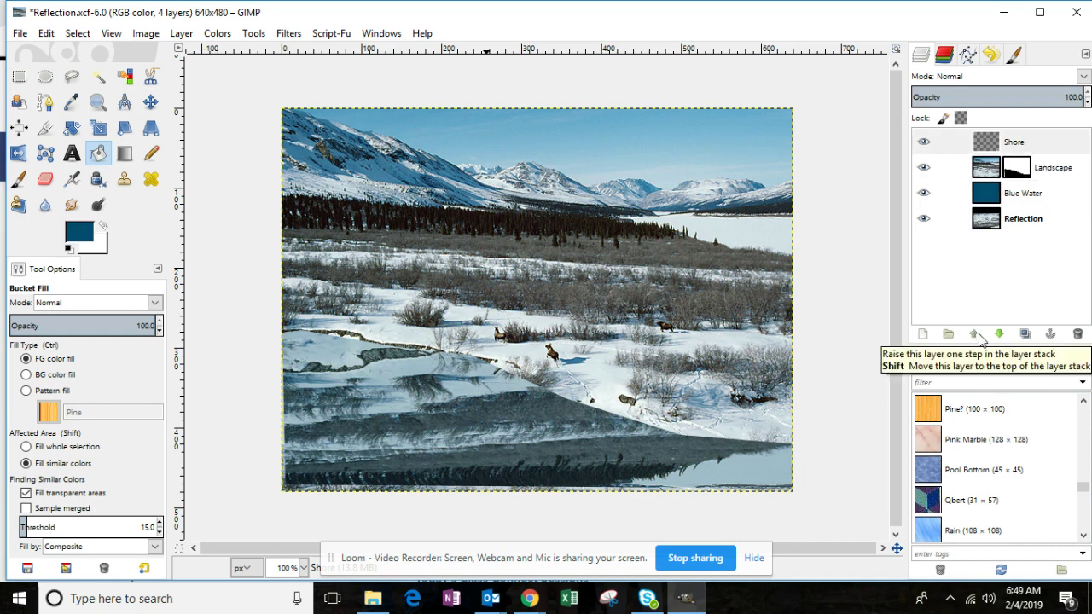
{"action": "left_click_drag", "start_coordinate": [947, 141], "coordinate": [414, 350]}
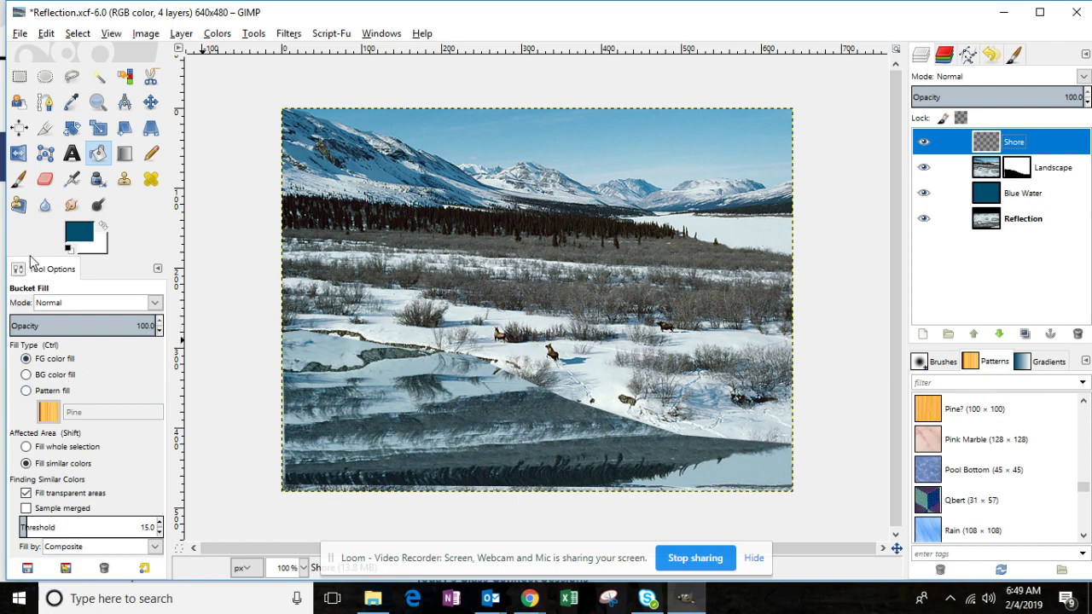
- Change the foreground color to olive 85874c
{"action": "left_click", "coordinate": [82, 232]}
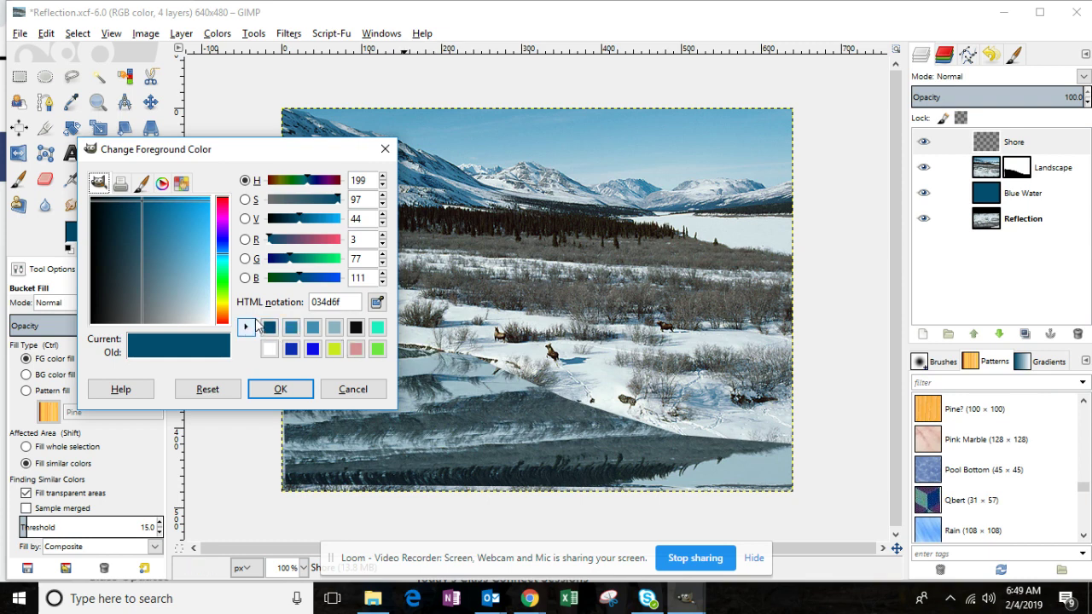
{"action": "left_click", "coordinate": [224, 307]}
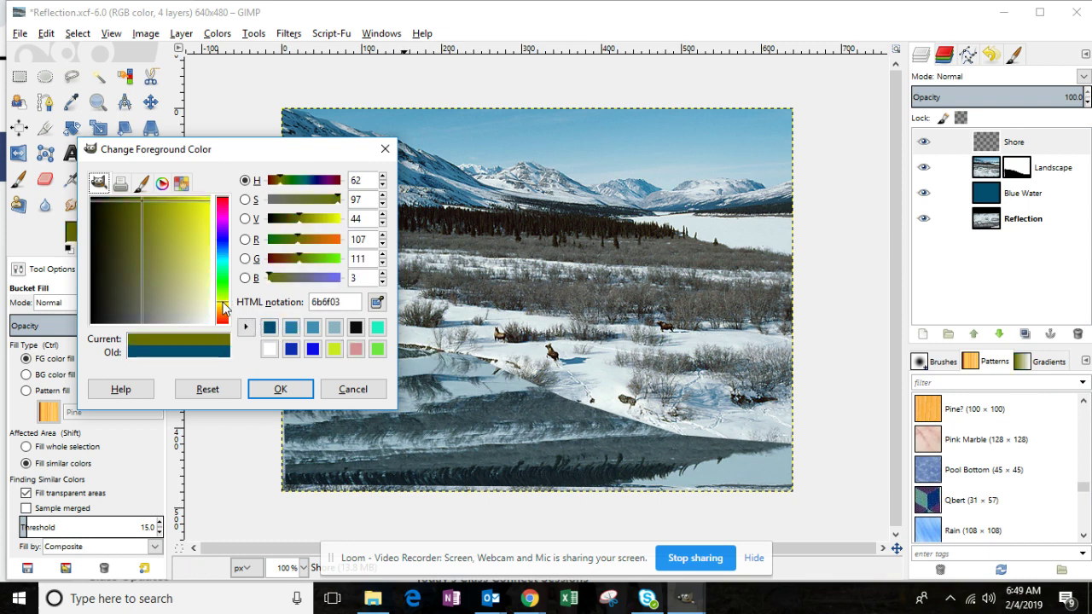
{"action": "left_click", "coordinate": [139, 244]}
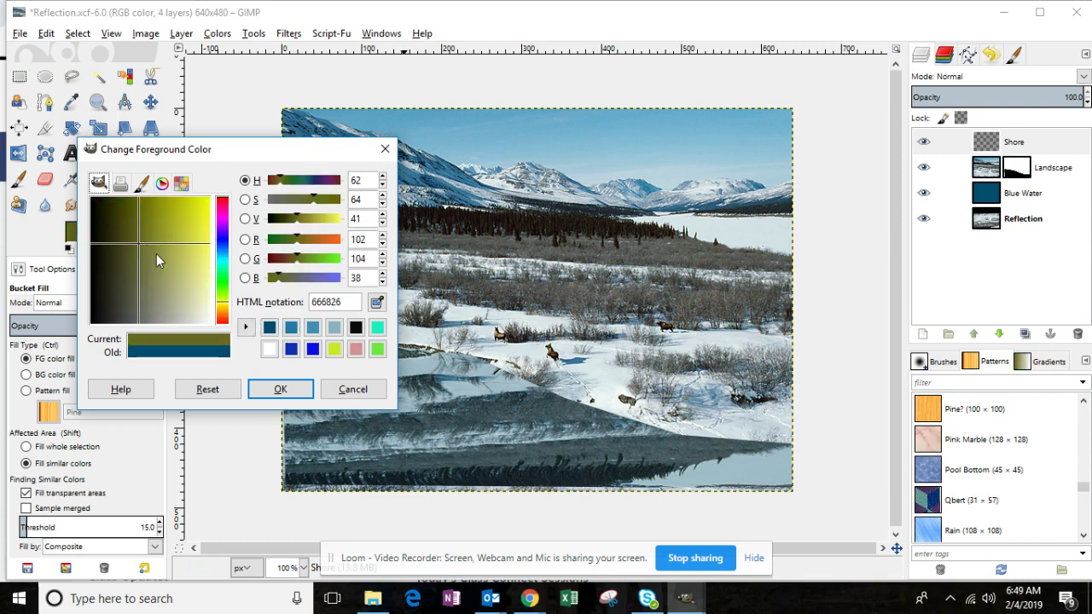
{"action": "left_click", "coordinate": [158, 253]}
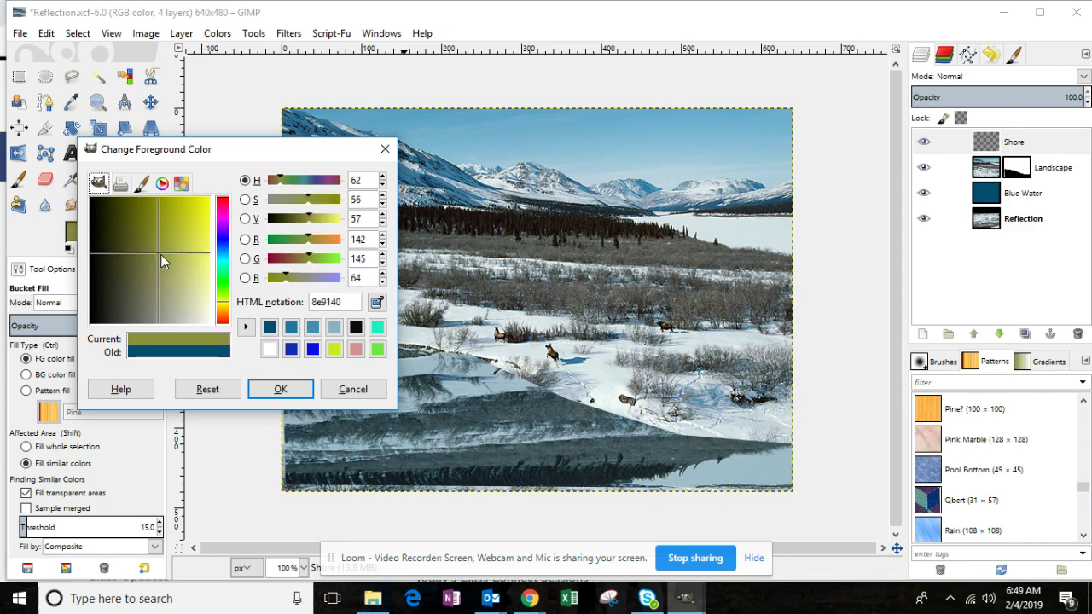
{"action": "left_click", "coordinate": [181, 274]}
{"action": "left_click", "coordinate": [154, 267]}
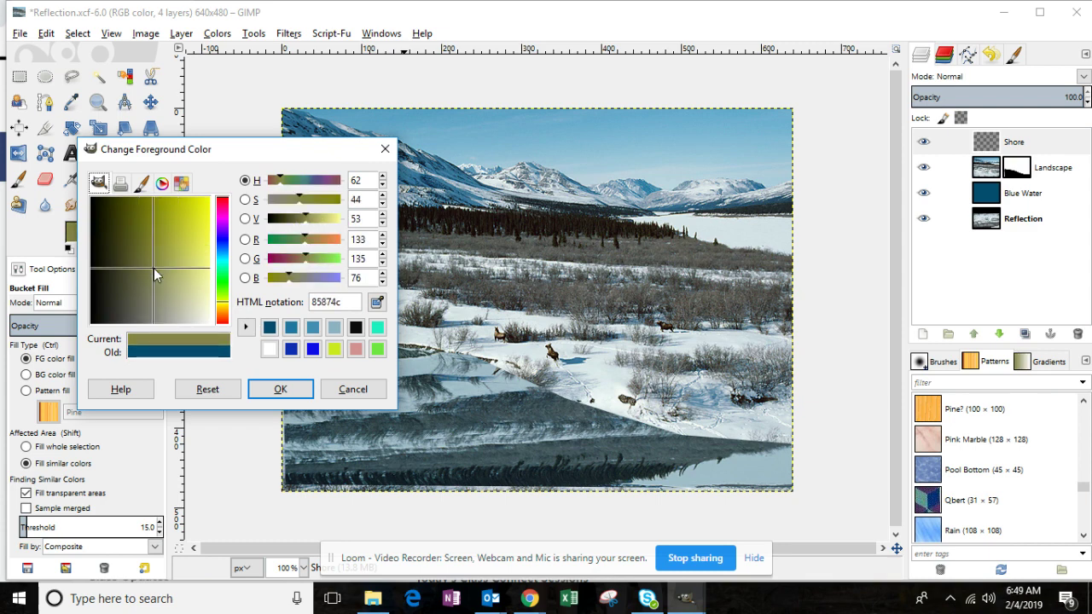
{"action": "left_click", "coordinate": [278, 390]}
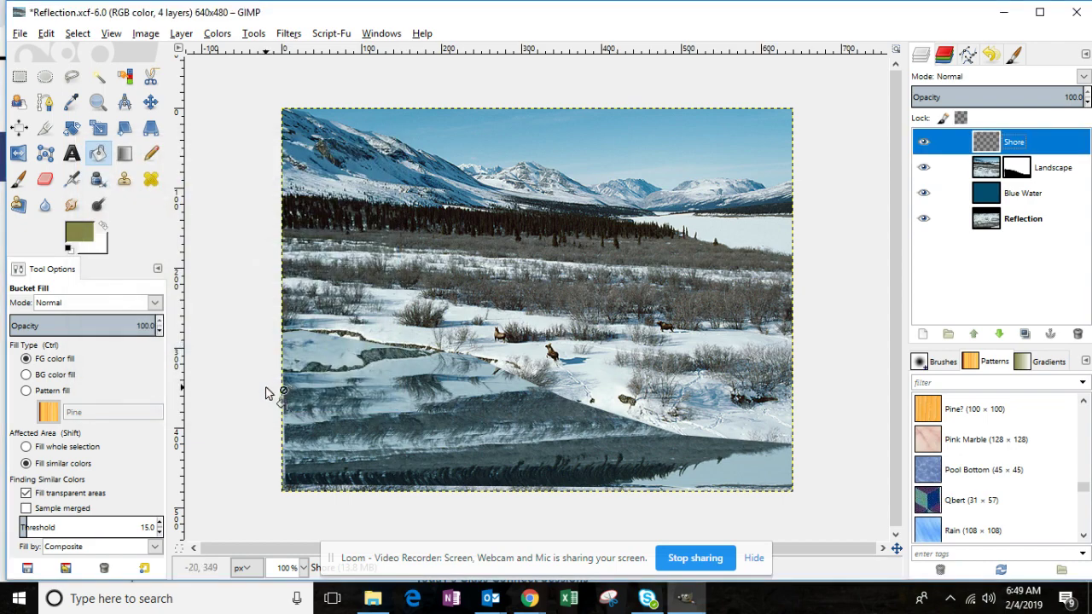
- Paint a line along the whole shoreline on the Shore layer using the 2. Hardness 050 paintbrush at size 17
{"action": "left_click", "coordinate": [18, 181]}
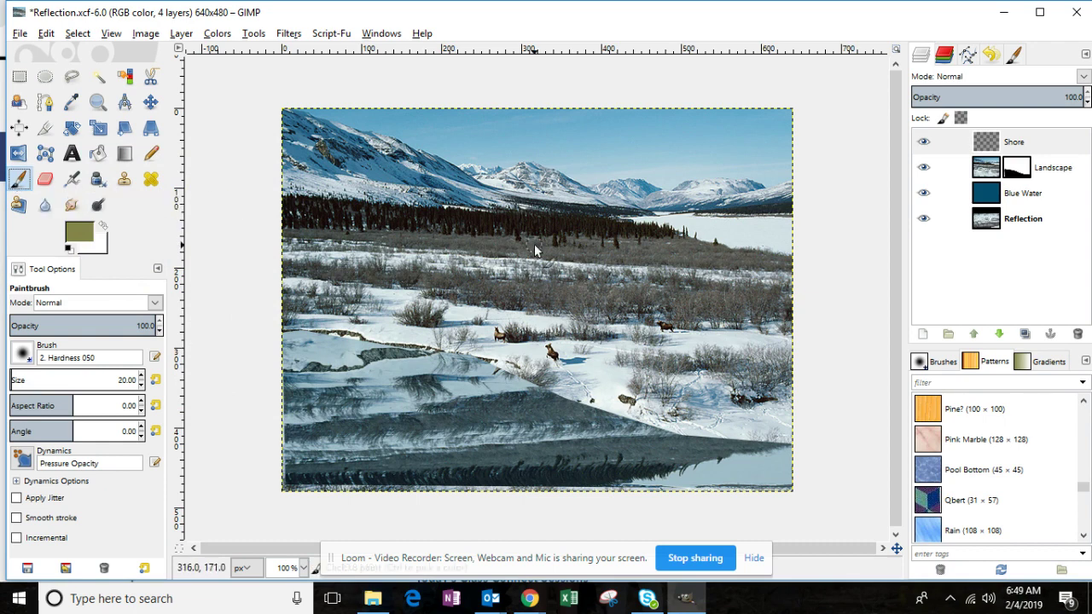
{"action": "left_click", "coordinate": [943, 362]}
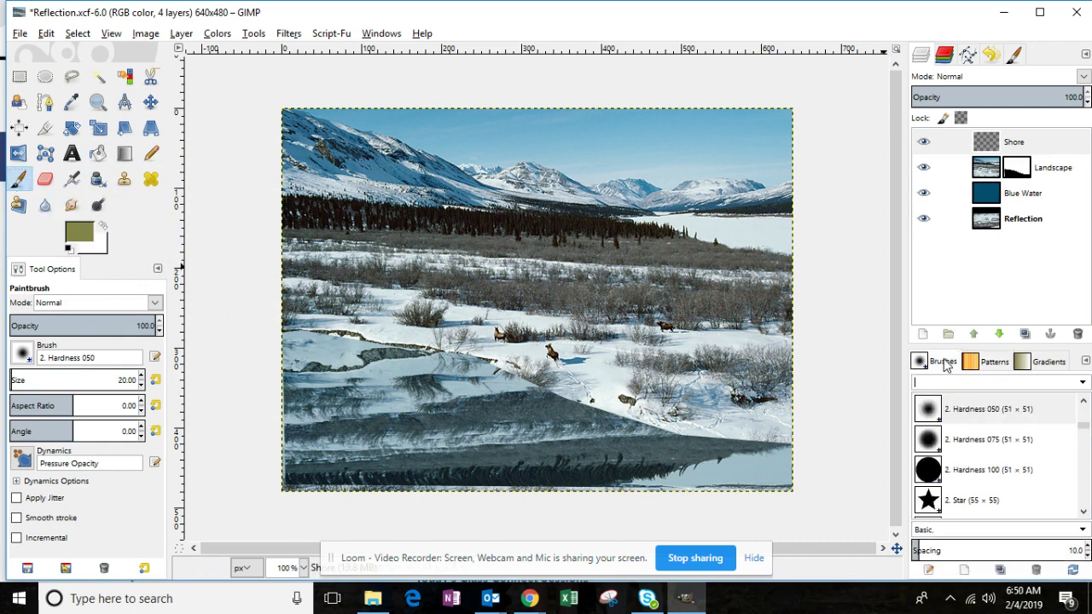
{"action": "left_click", "coordinate": [978, 414]}
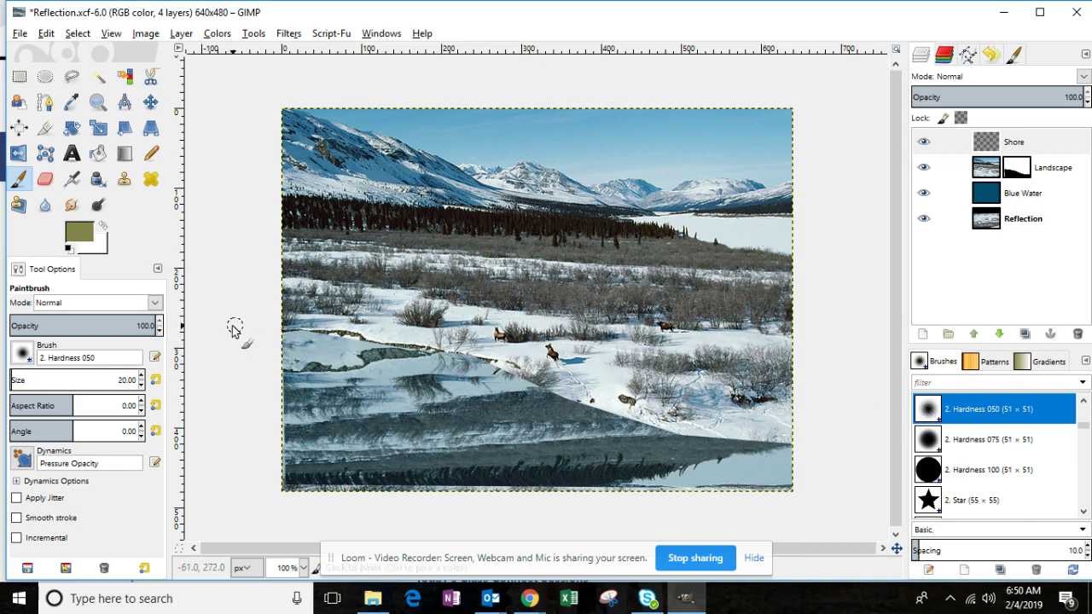
{"action": "left_click", "coordinate": [141, 381]}
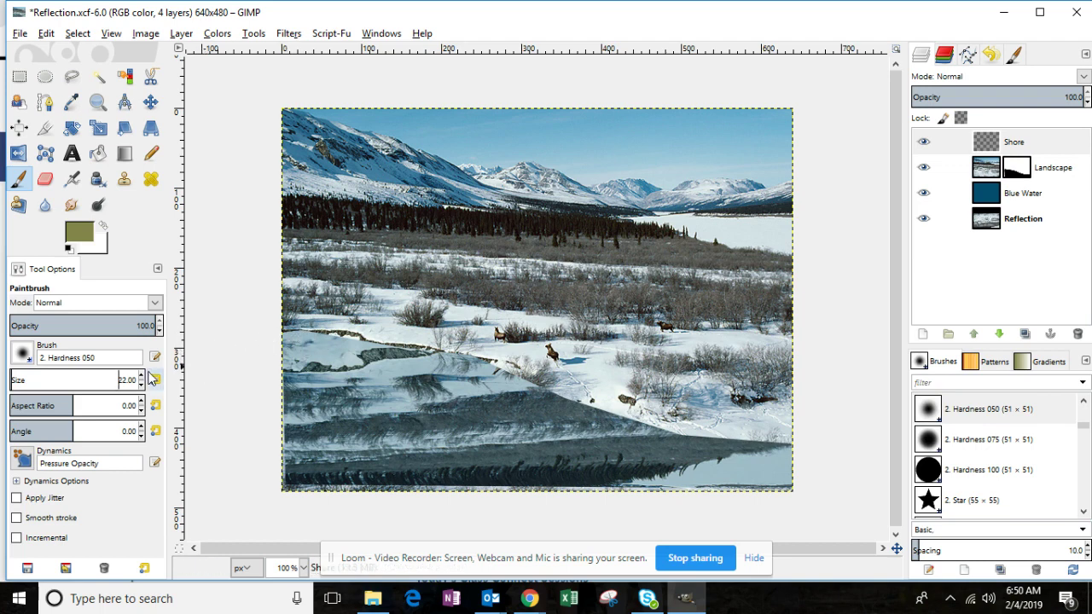
{"action": "left_click", "coordinate": [141, 376]}
{"action": "scroll", "coordinate": [143, 390], "scroll_direction": "down", "scroll_amount": 6}
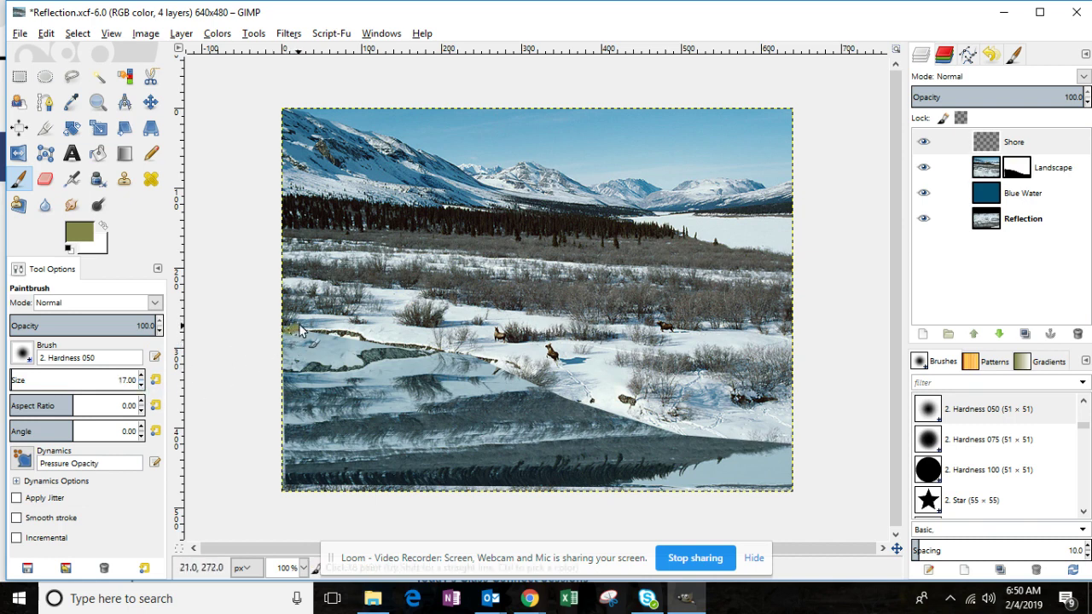
{"action": "left_click_drag", "start_coordinate": [293, 330], "coordinate": [338, 341]}
{"action": "mouse_move", "coordinate": [373, 345]}
{"action": "left_mouse_down"}
{"action": "mouse_move", "coordinate": [473, 356]}
{"action": "mouse_move", "coordinate": [628, 420]}
{"action": "mouse_move", "coordinate": [791, 446]}
{"action": "left_mouse_up"}
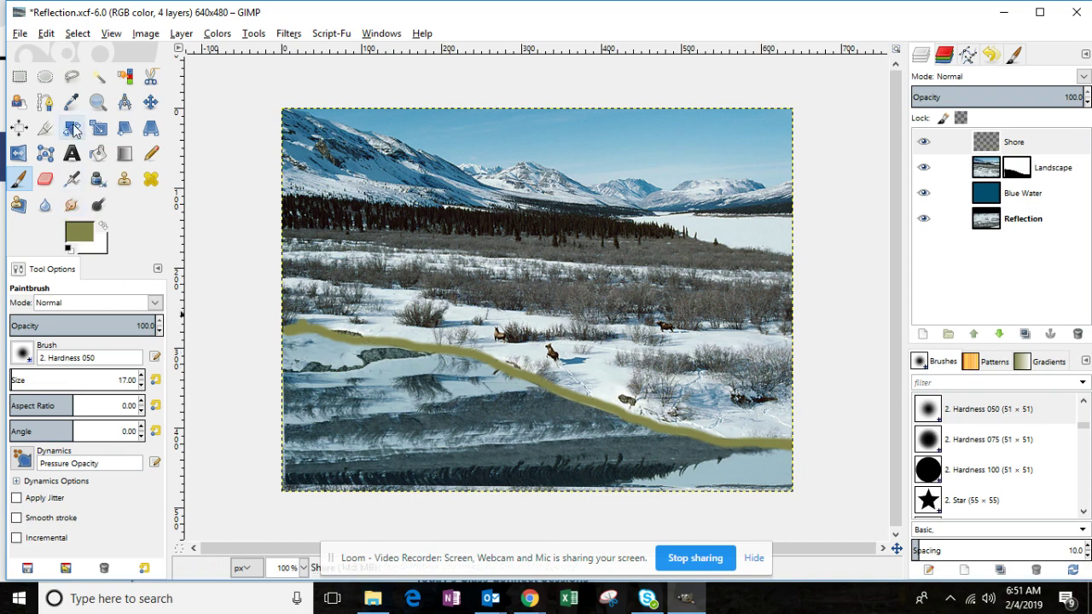
{"action": "left_click", "coordinate": [97, 103]}
{"action": "left_click", "coordinate": [392, 368]}
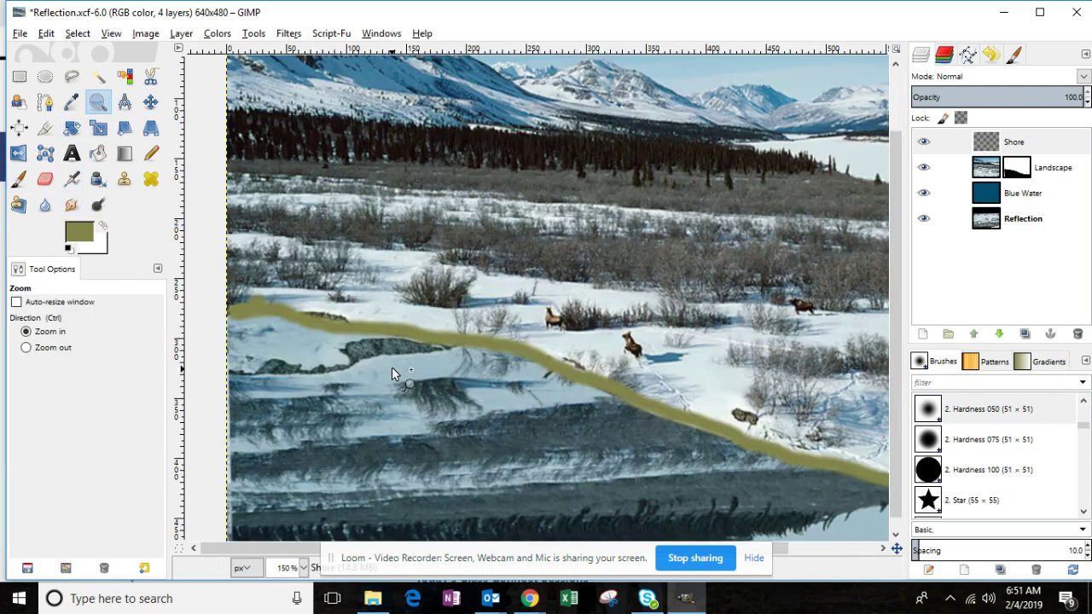
{"action": "left_click", "coordinate": [392, 368]}
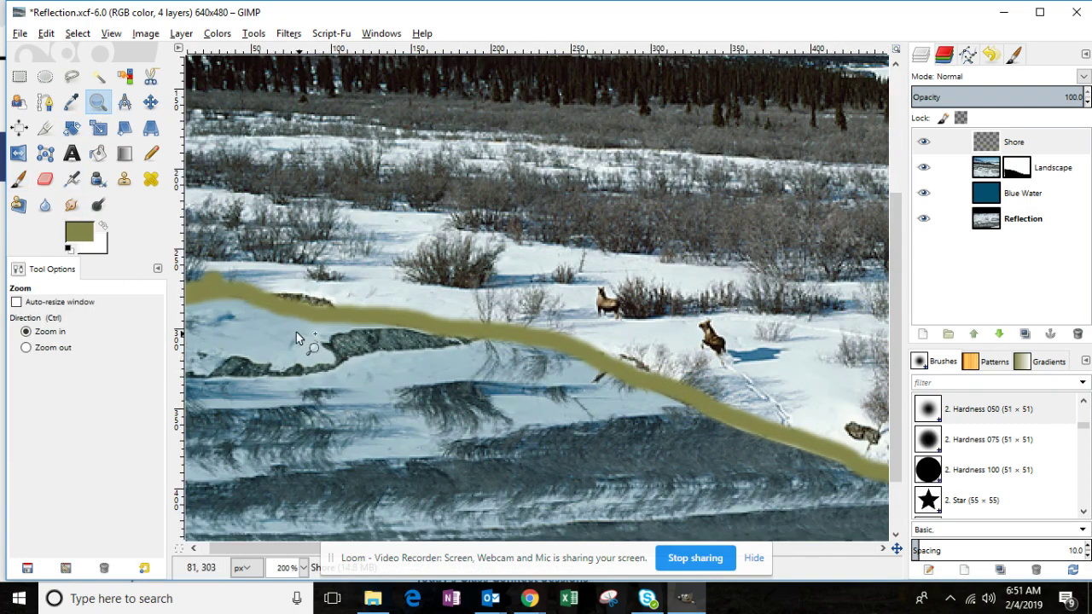
{"action": "left_click", "coordinate": [112, 36]}
{"action": "mouse_move", "coordinate": [260, 88]}
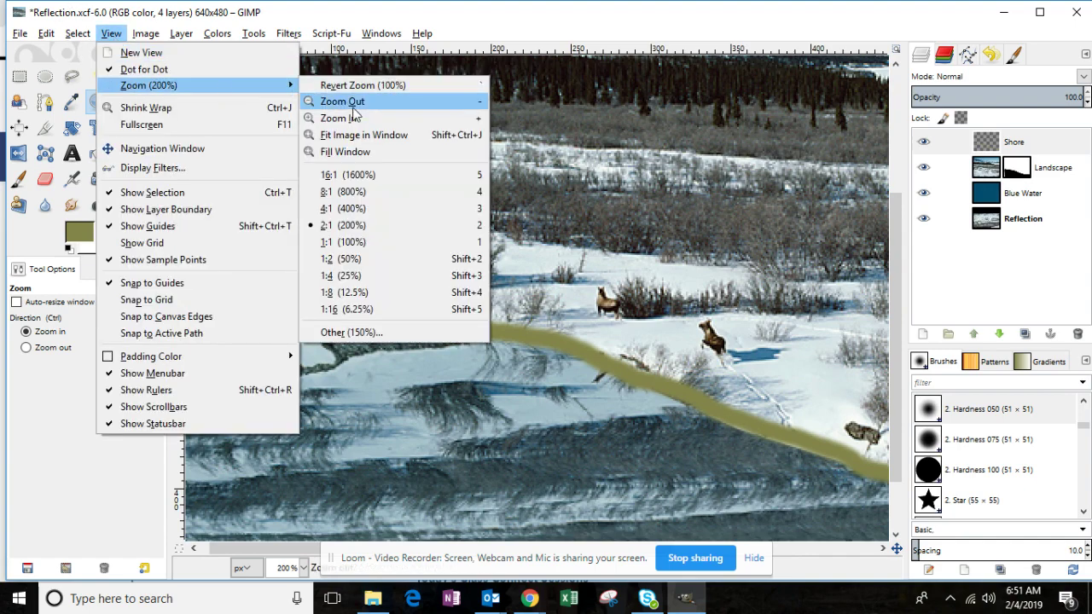
{"action": "left_click", "coordinate": [377, 242]}
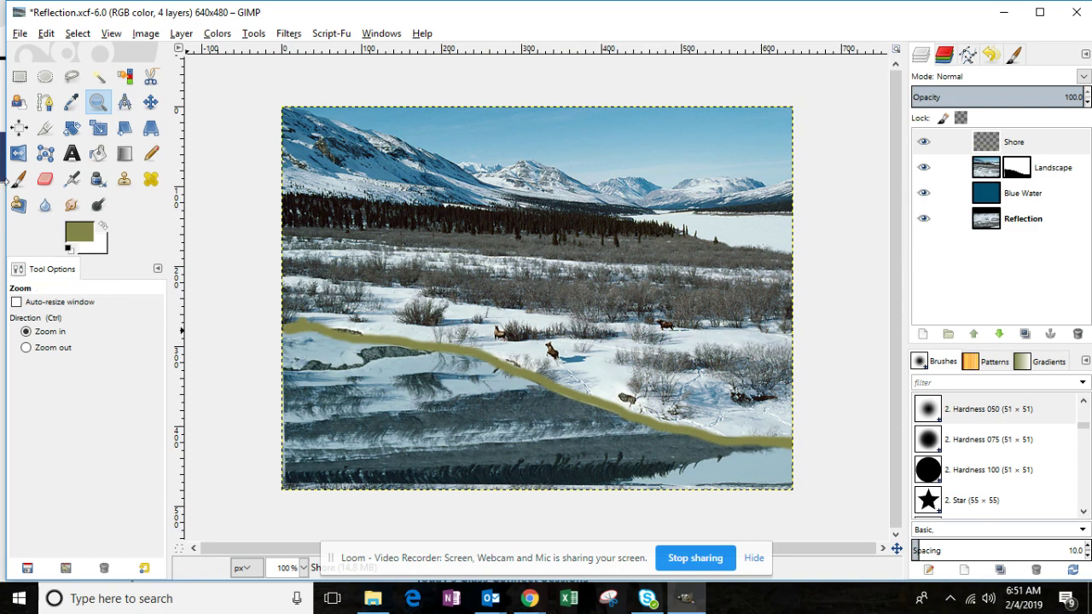
- Select the olive shore line by color and set HSV Noise holdness to 3 and hue to 0 for it
{"action": "left_click", "coordinate": [125, 77]}
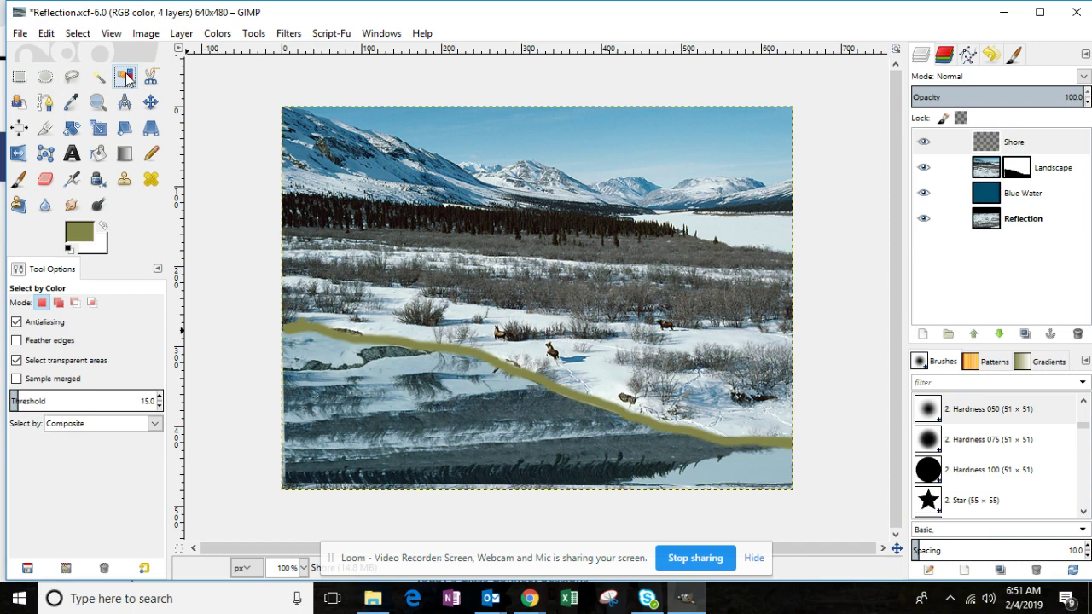
{"action": "left_click", "coordinate": [330, 334]}
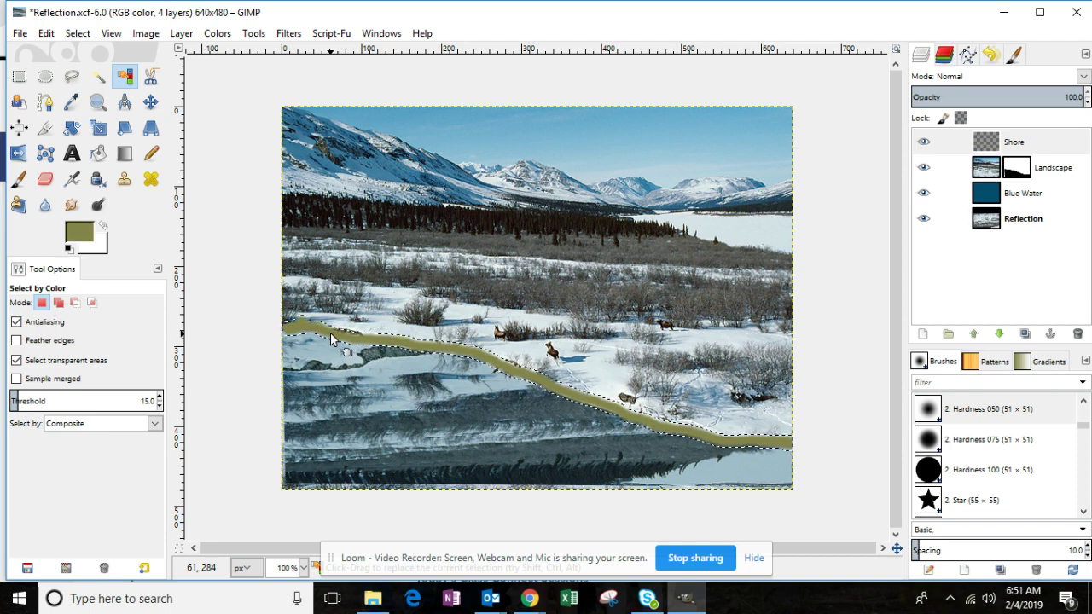
{"action": "left_click", "coordinate": [289, 34]}
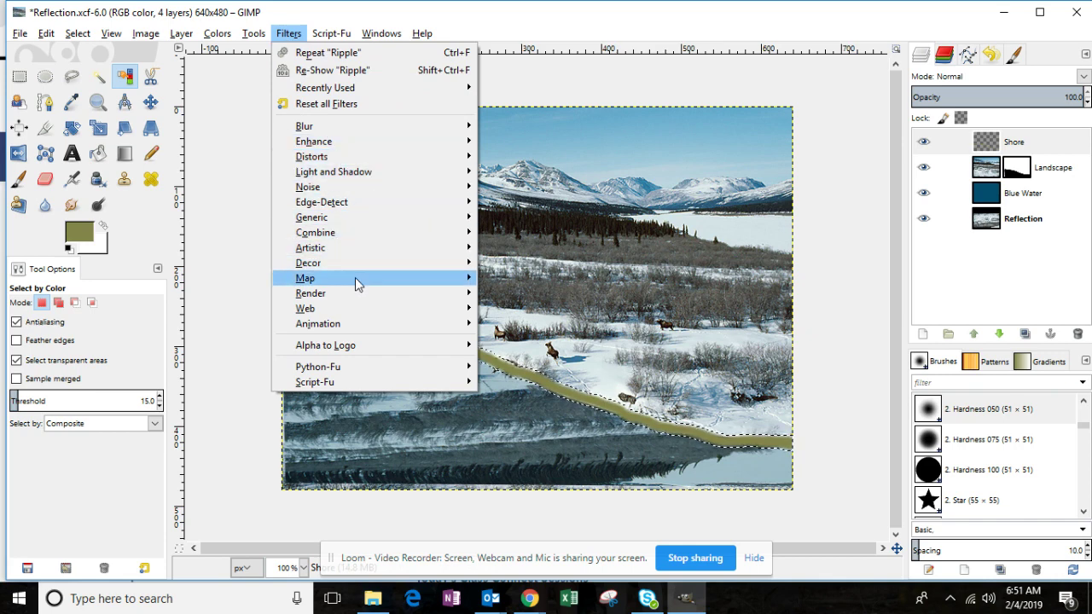
{"action": "mouse_move", "coordinate": [356, 279]}
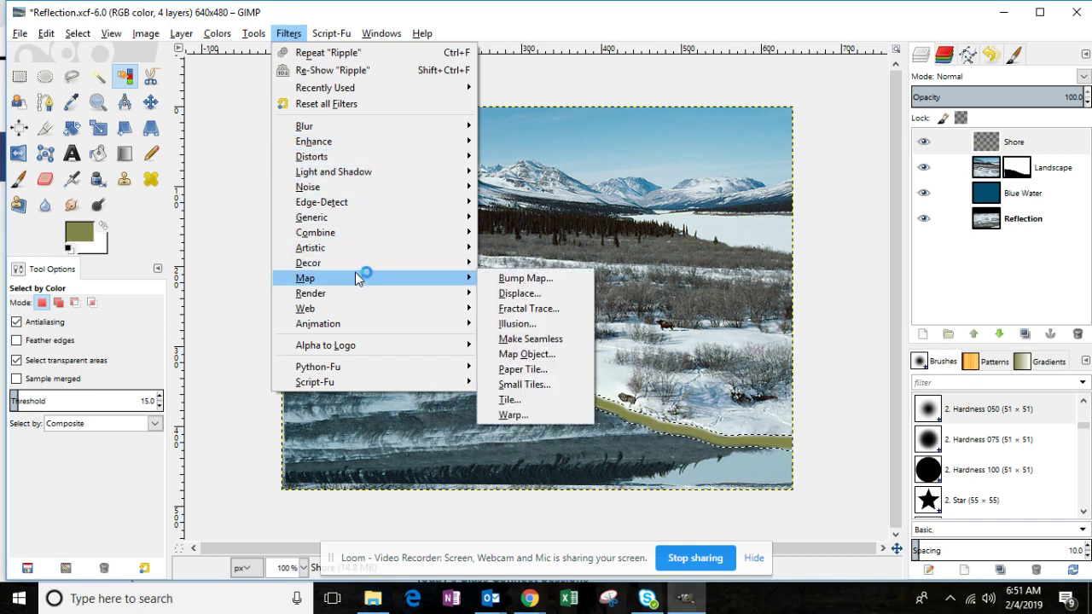
{"action": "mouse_move", "coordinate": [364, 195]}
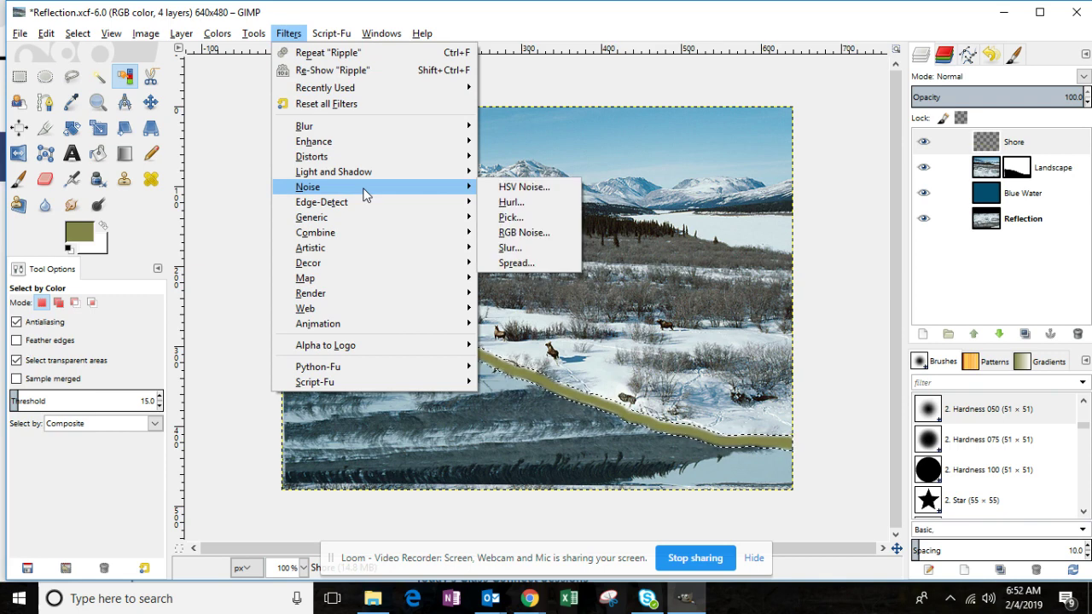
{"action": "left_click", "coordinate": [517, 187]}
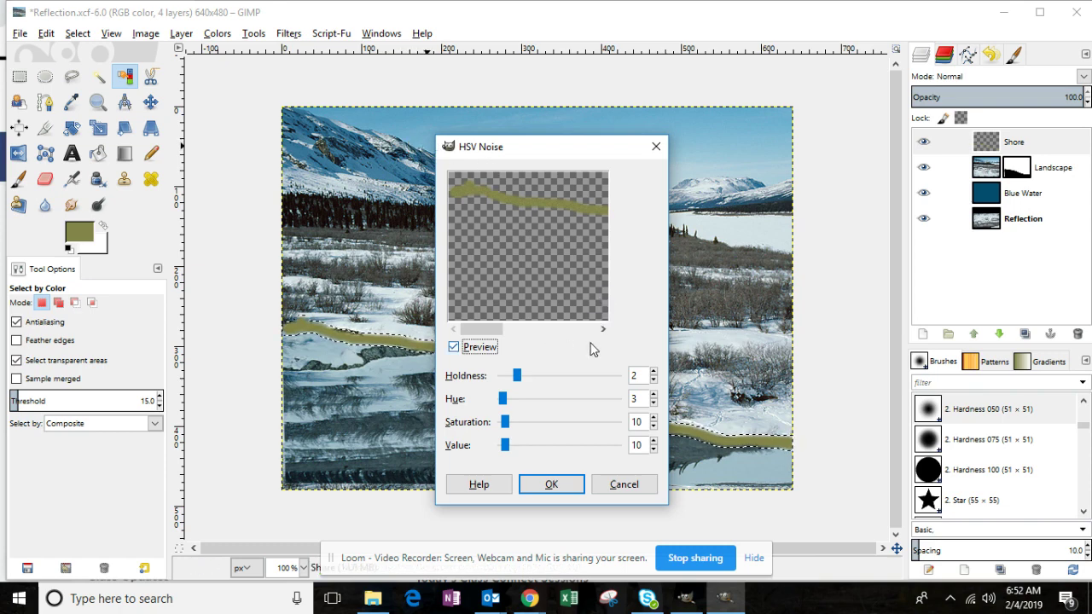
{"action": "left_click", "coordinate": [654, 372]}
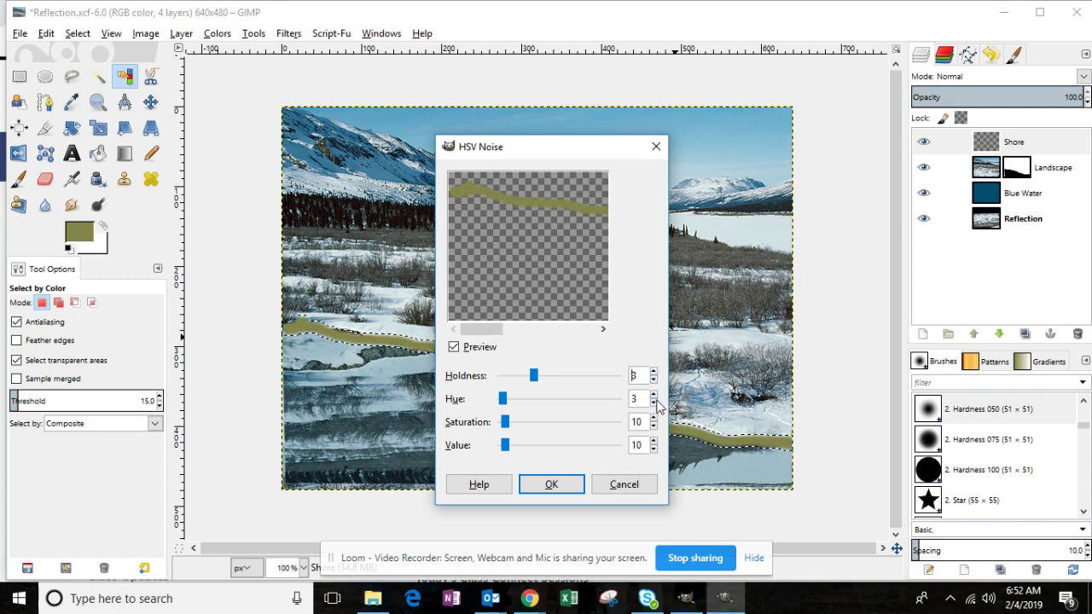
{"action": "left_click", "coordinate": [653, 405]}
{"action": "left_click", "coordinate": [654, 405]}
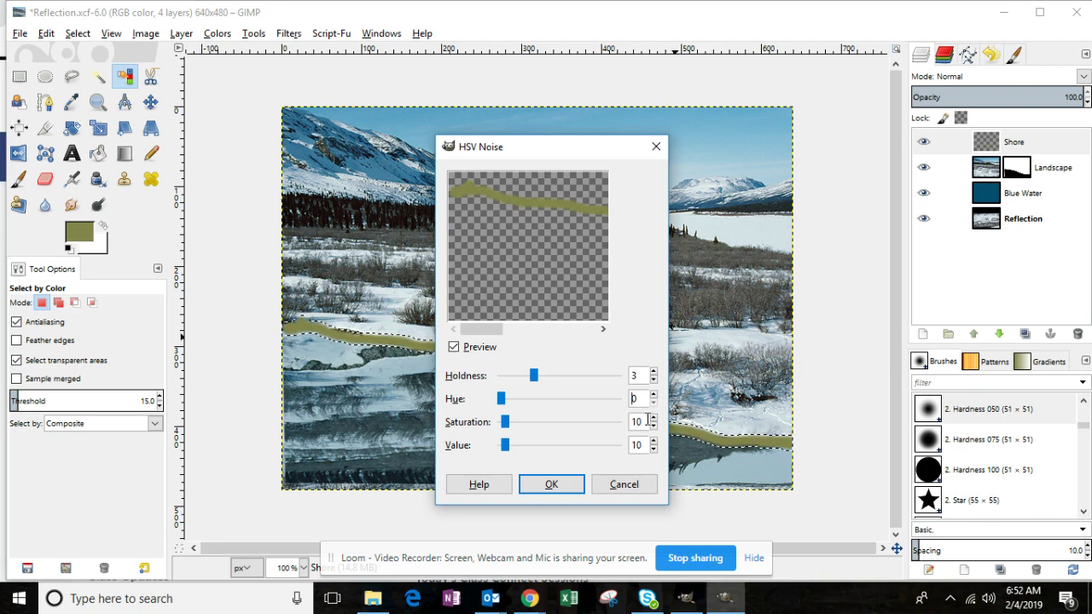
- Set the HSV Noise saturation to 100 and value to 69, and apply the filter to the shore line
{"action": "left_click_drag", "start_coordinate": [504, 422], "coordinate": [550, 426]}
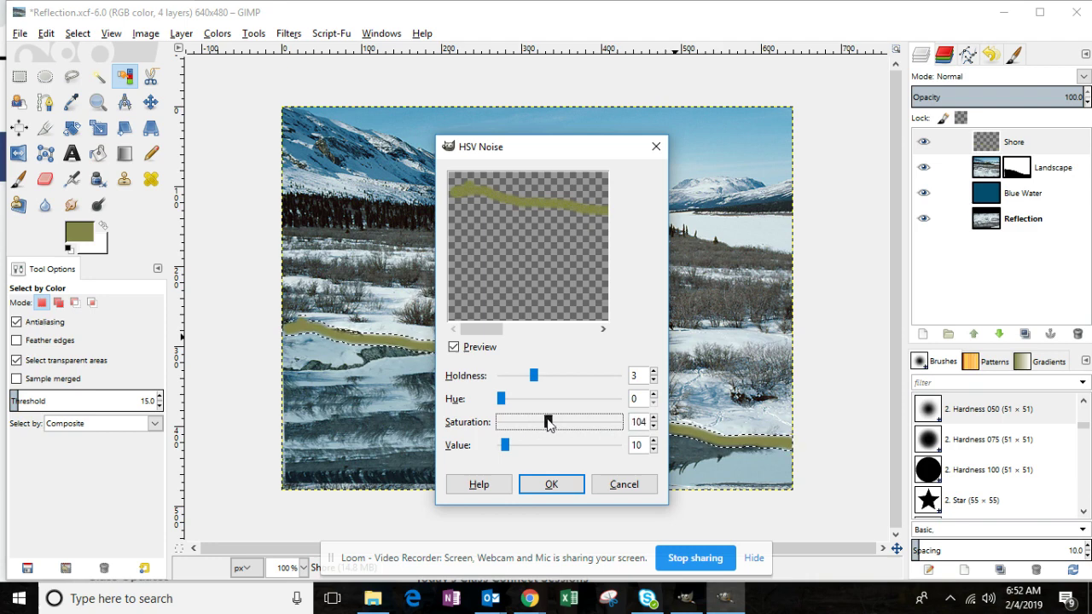
{"action": "left_click", "coordinate": [653, 425]}
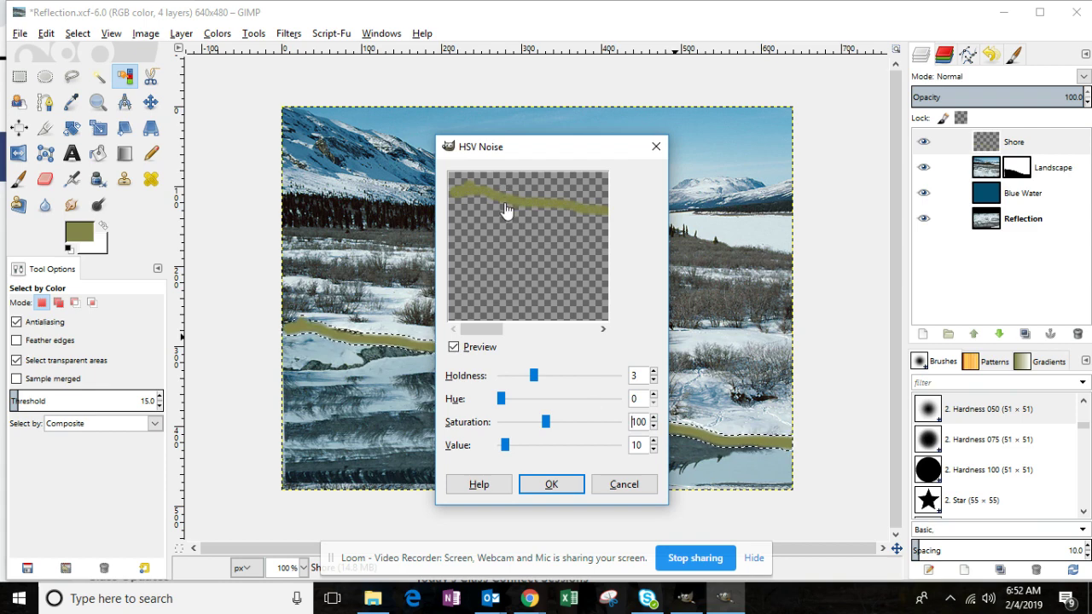
{"action": "left_click_drag", "start_coordinate": [506, 445], "coordinate": [602, 450]}
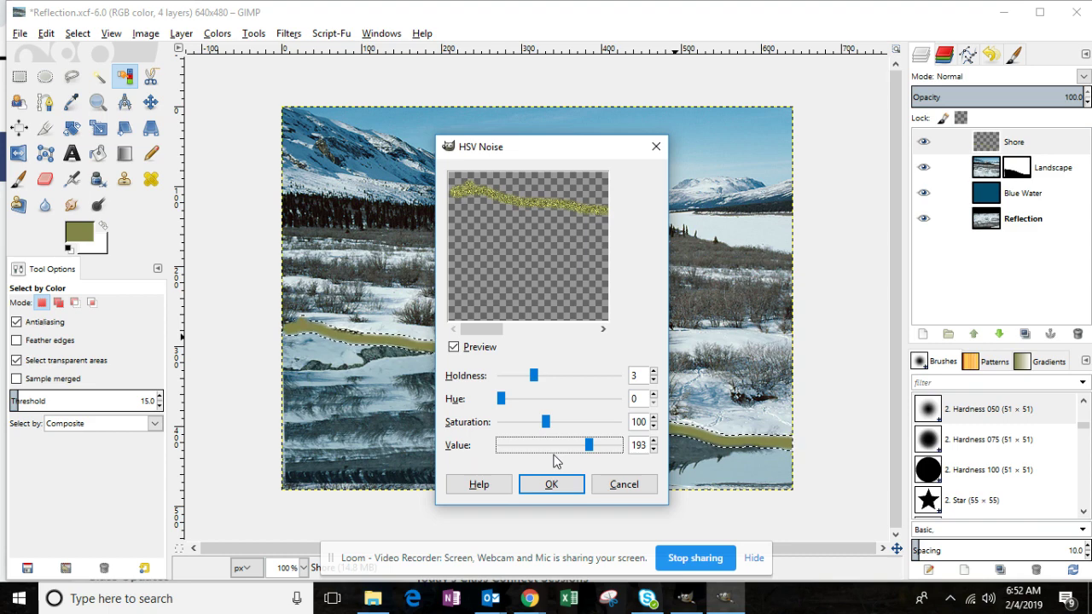
{"action": "left_click_drag", "start_coordinate": [588, 445], "coordinate": [531, 446]}
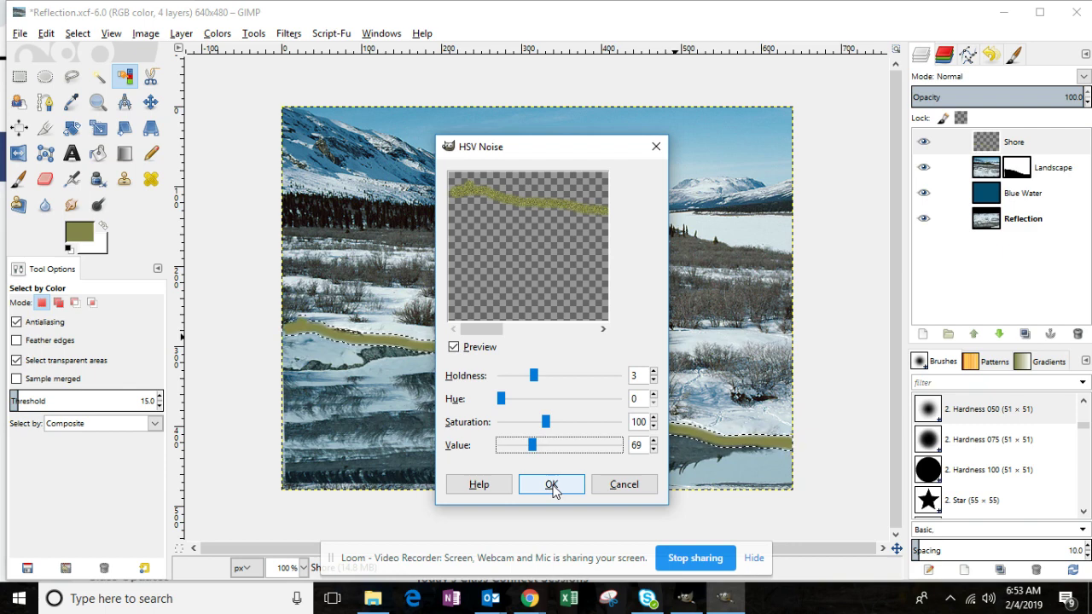
{"action": "left_click", "coordinate": [552, 485]}
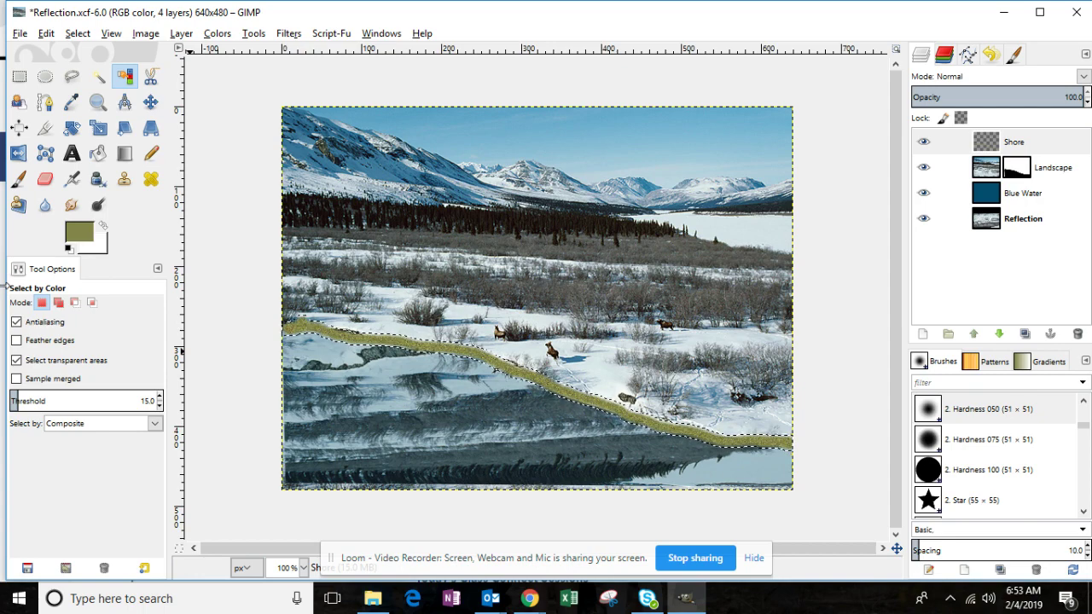
- Clear the selection around the shore line and save the changes to Reflection.xcf
{"action": "left_click", "coordinate": [77, 33]}
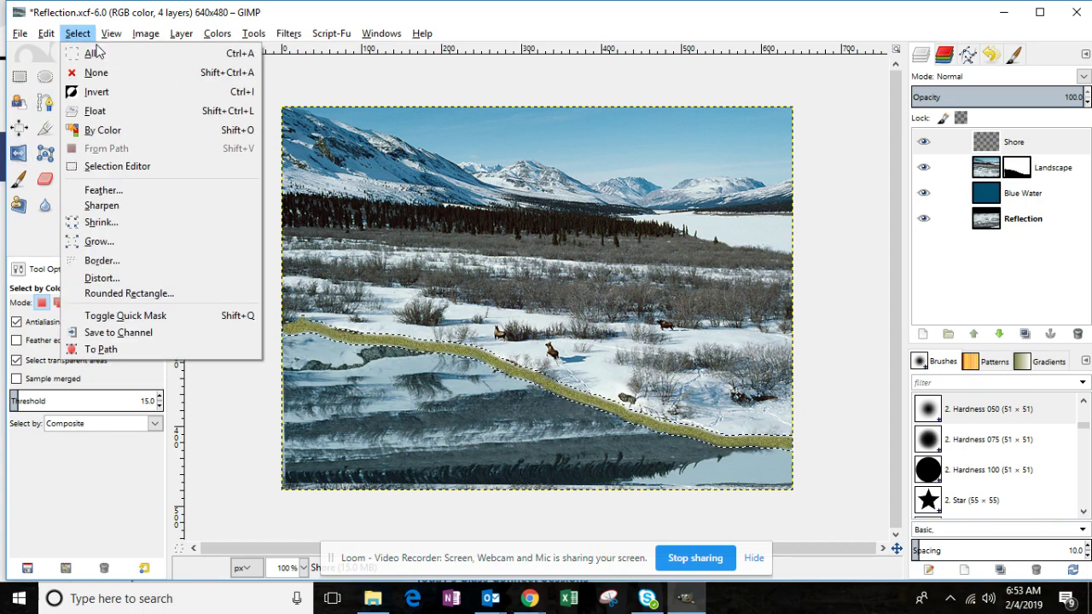
{"action": "left_click", "coordinate": [96, 73]}
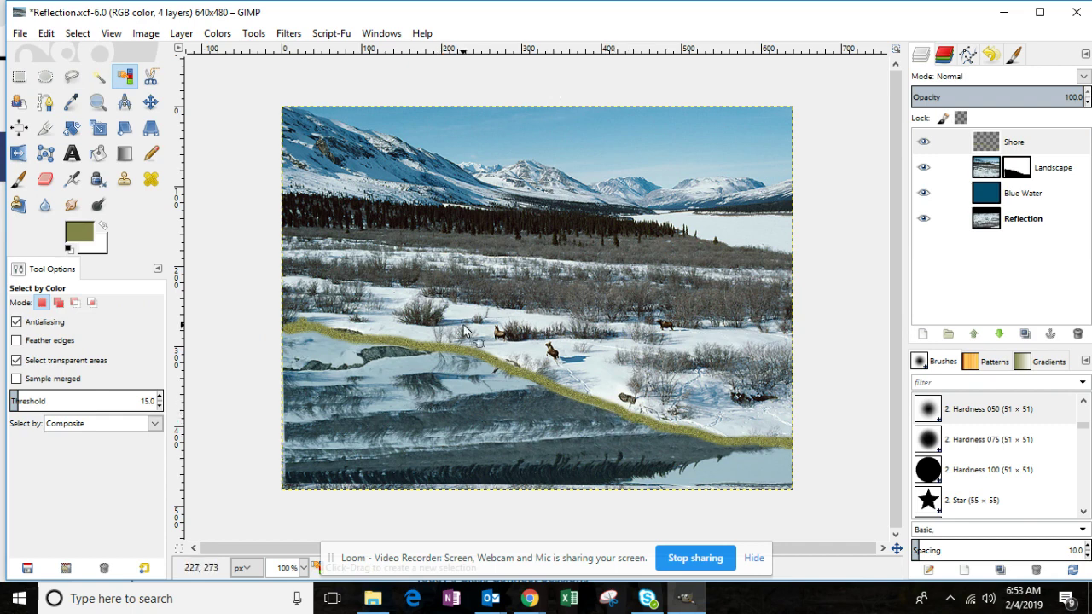
{"action": "left_click", "coordinate": [19, 35]}
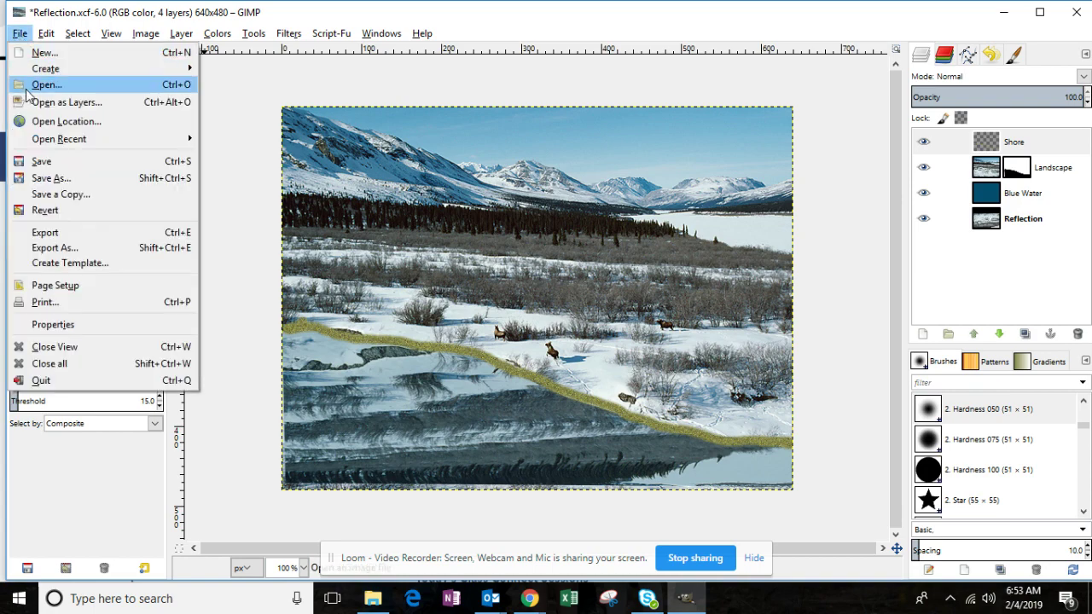
{"action": "left_click", "coordinate": [41, 162]}
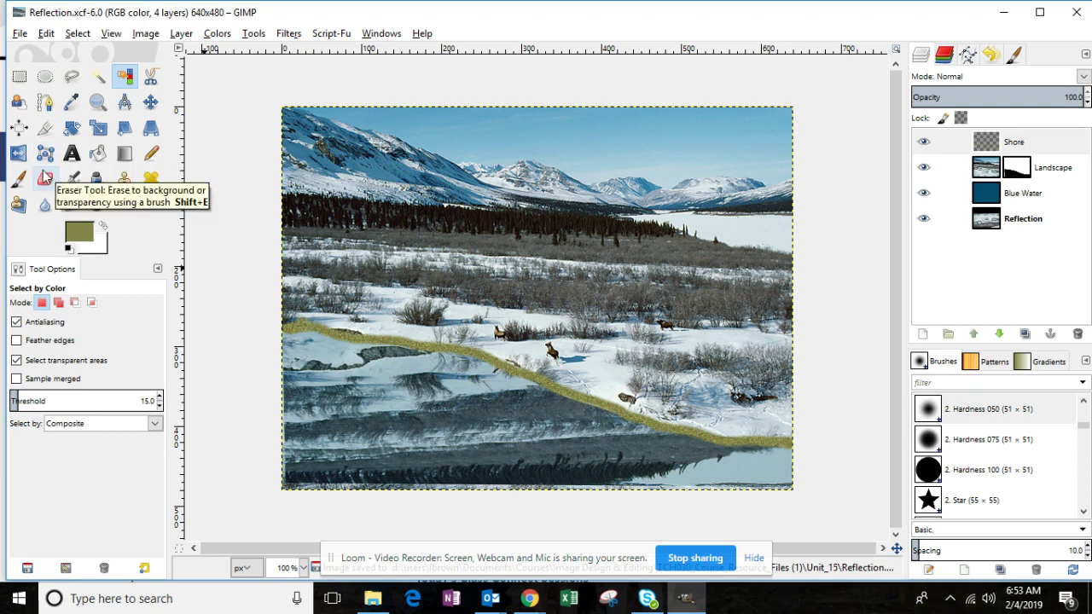
- Open Image_4.jpg from the Unit_15 folder as a second image
{"action": "left_click", "coordinate": [17, 35]}
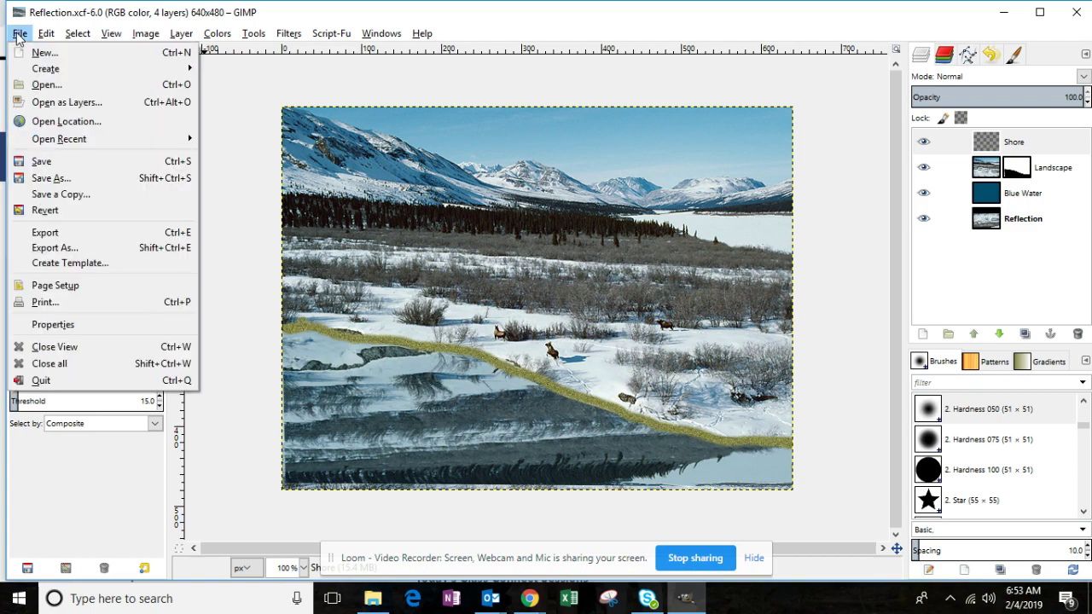
{"action": "left_click", "coordinate": [47, 86]}
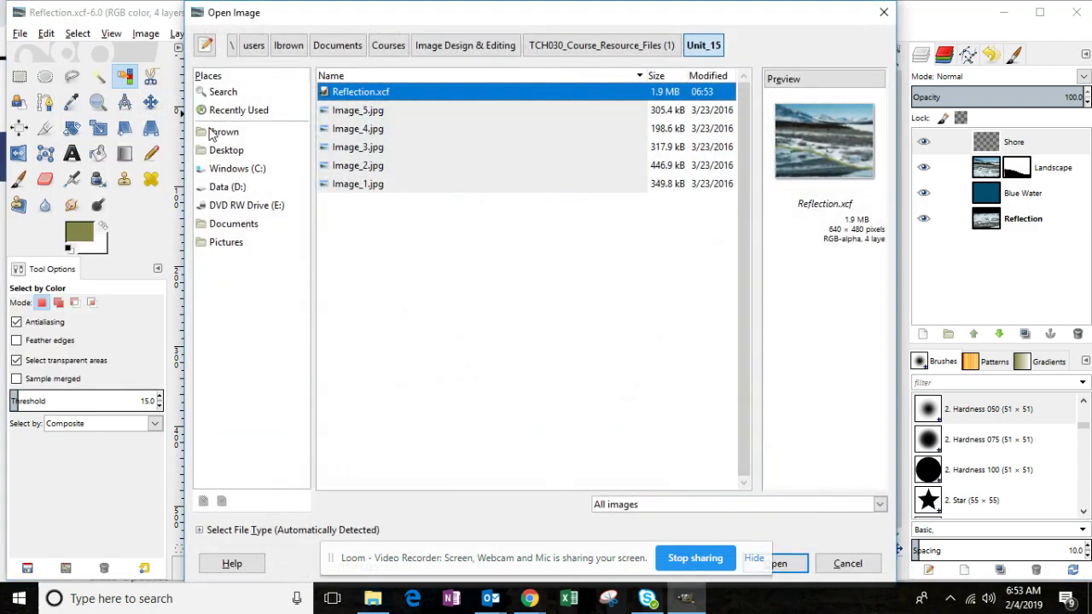
{"action": "left_click", "coordinate": [389, 131]}
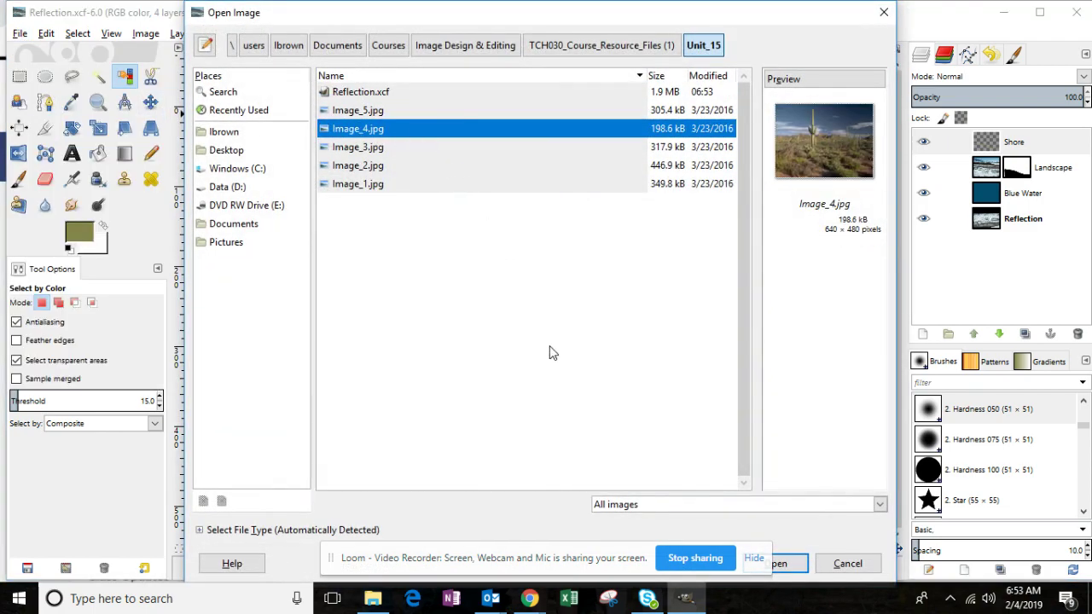
{"action": "left_click", "coordinate": [789, 564]}
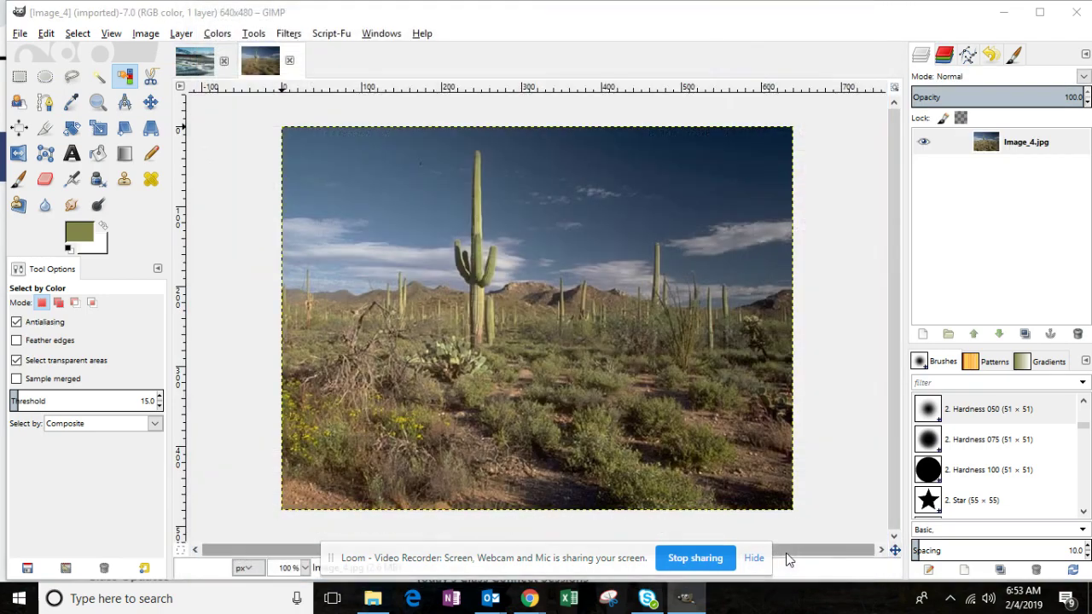
- Save the cactus image as Reflection 2.xcf in the Unit_15 folder
{"action": "left_click", "coordinate": [19, 33]}
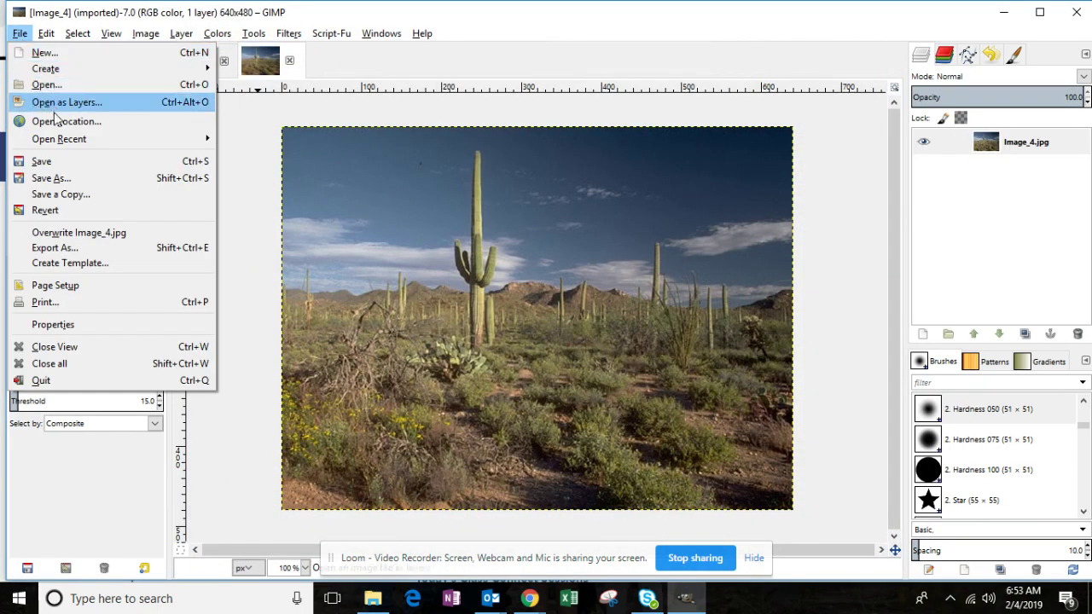
{"action": "left_click", "coordinate": [72, 180]}
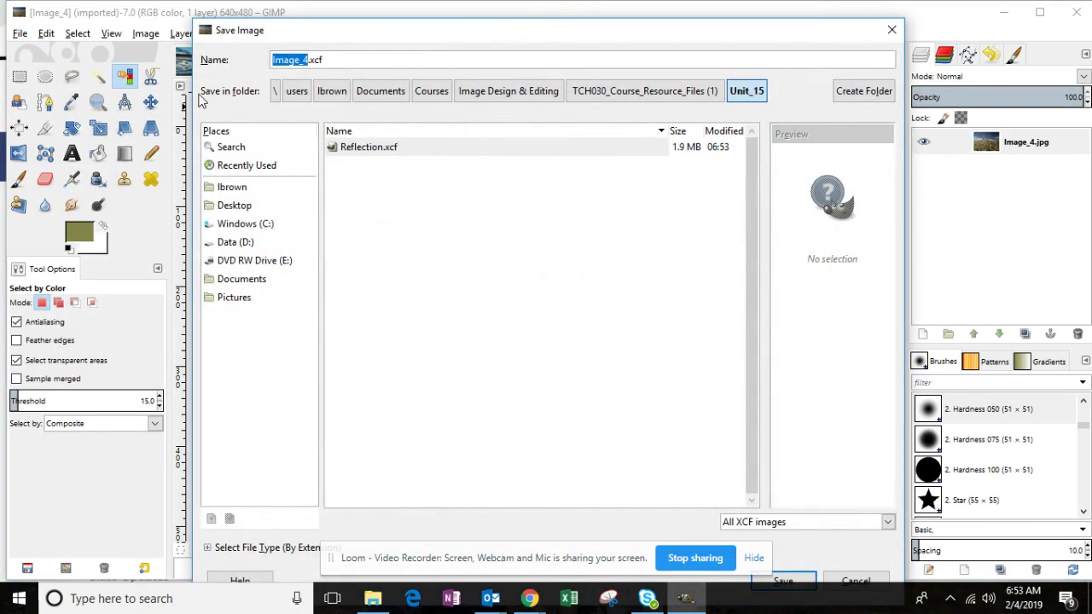
{"action": "type", "text": "Reflection 2"}
{"action": "left_click_drag", "start_coordinate": [583, 34], "coordinate": [654, 24]}
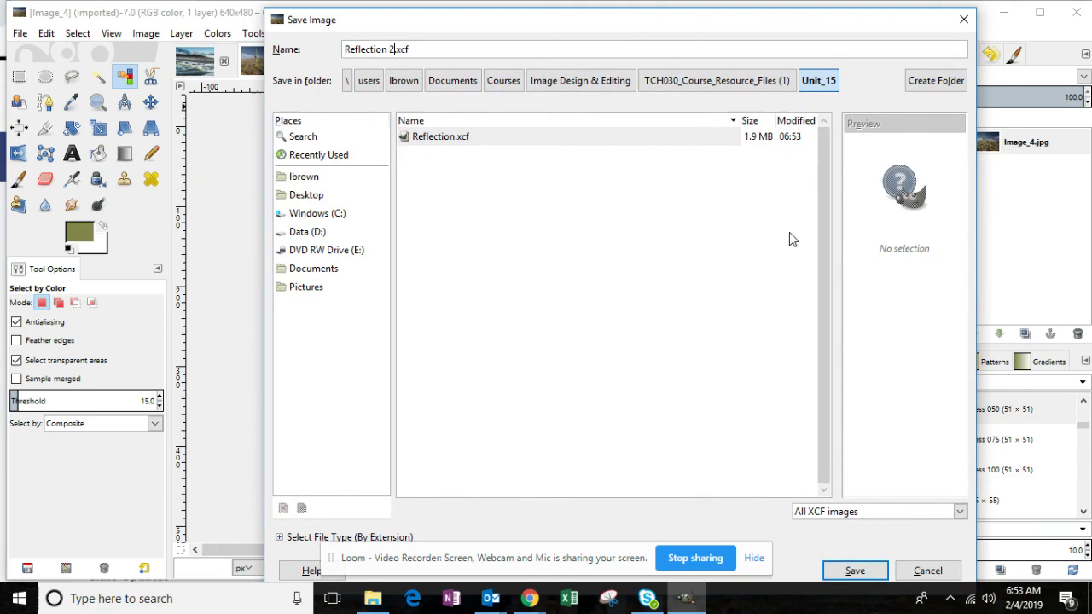
{"action": "left_click", "coordinate": [856, 568]}
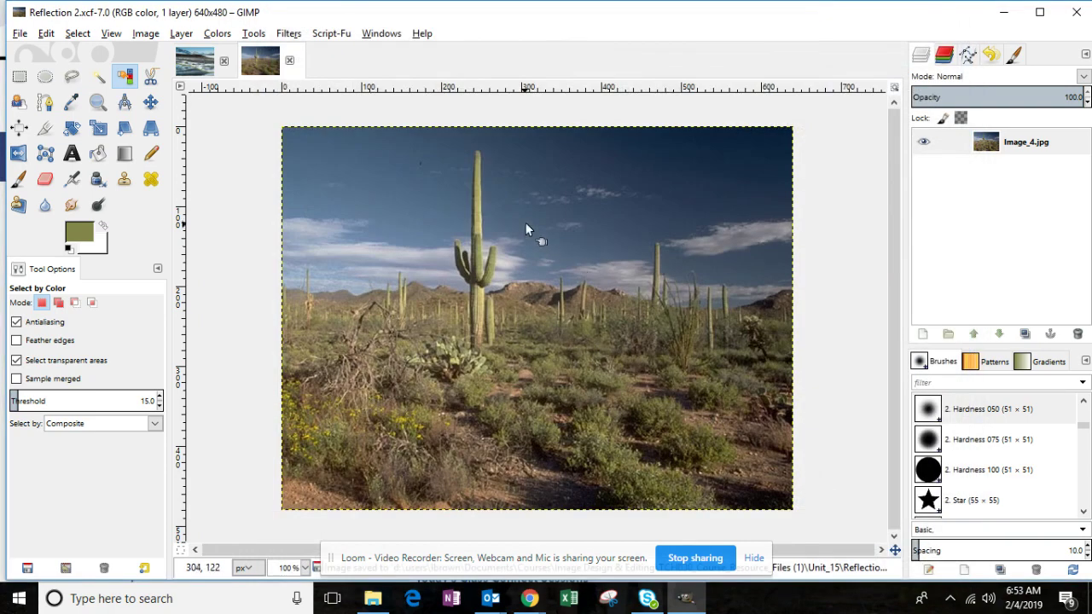
- View the Reflection and Reflection 2 images in turn, ending on the Reflection image
{"action": "left_click", "coordinate": [205, 63]}
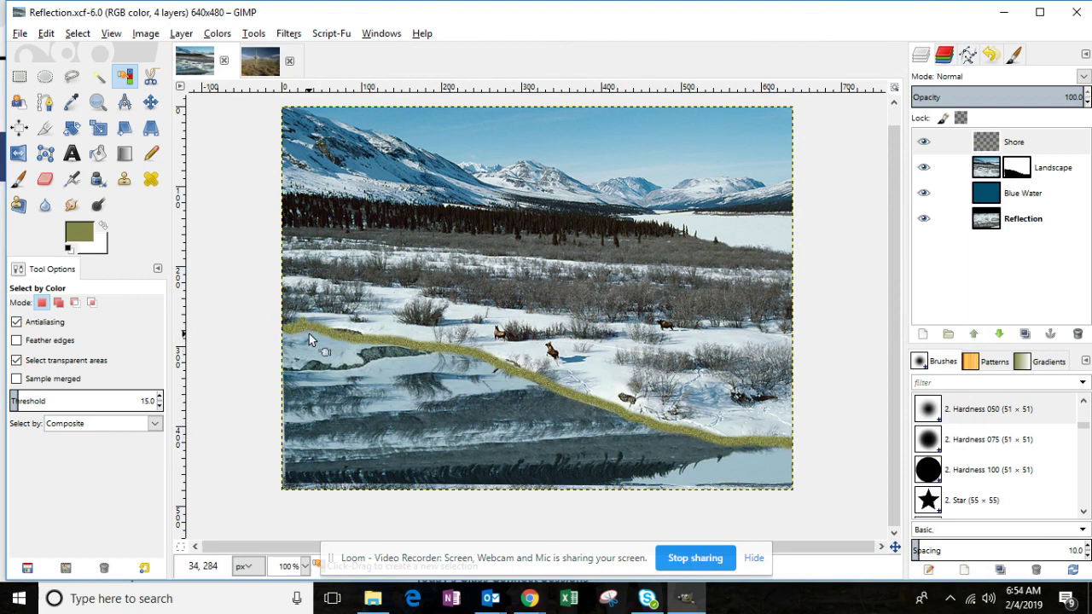
{"action": "left_click", "coordinate": [260, 62]}
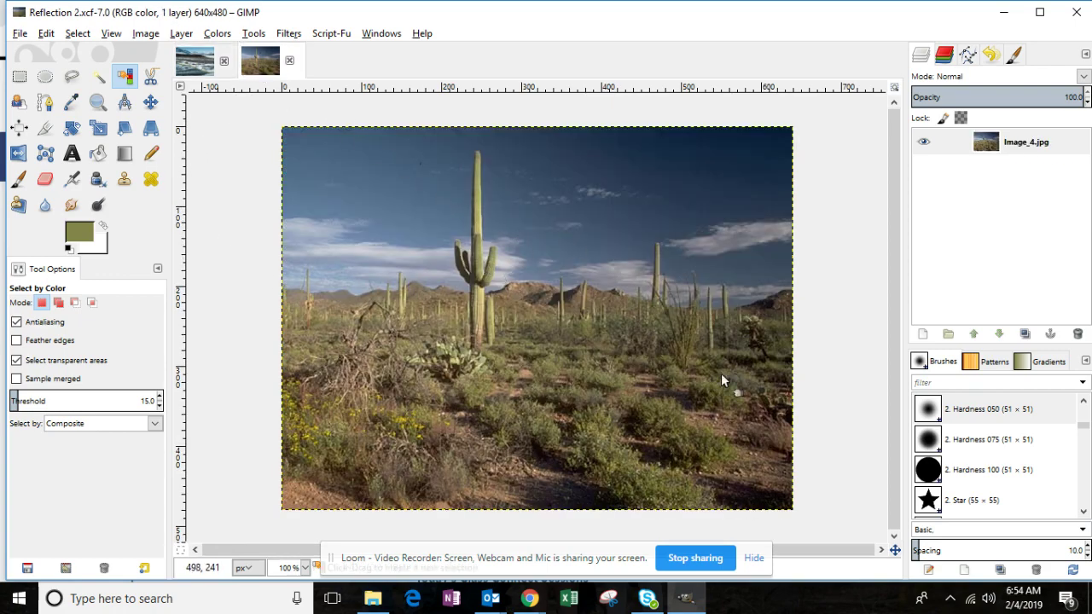
{"action": "left_click", "coordinate": [201, 72]}
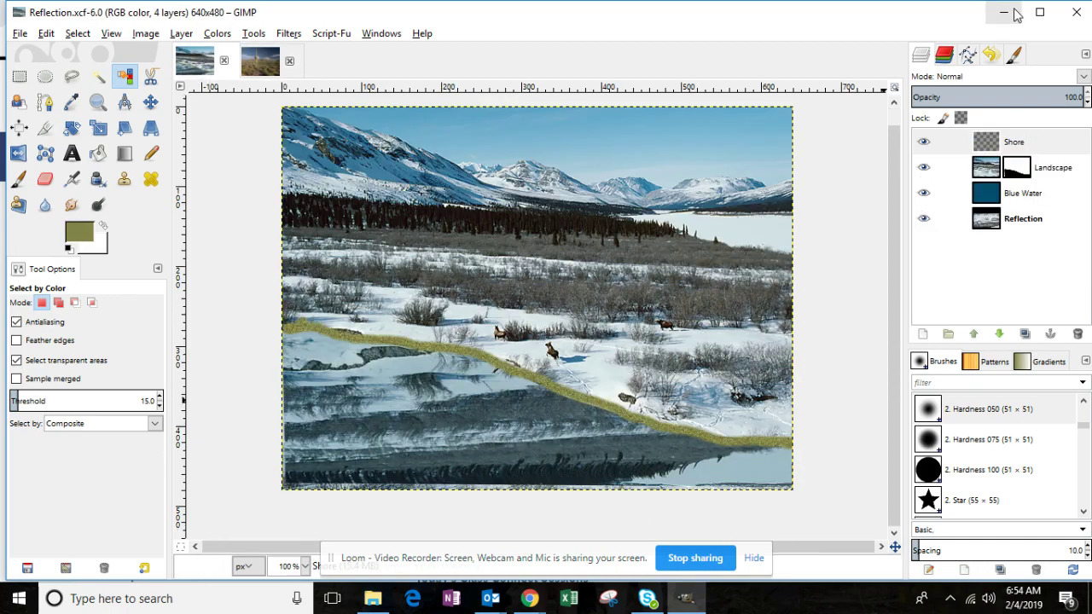
- Switch to File Explorer and open the Unit_15 folder to check for the saved Reflection files
{"action": "left_click", "coordinate": [373, 598]}
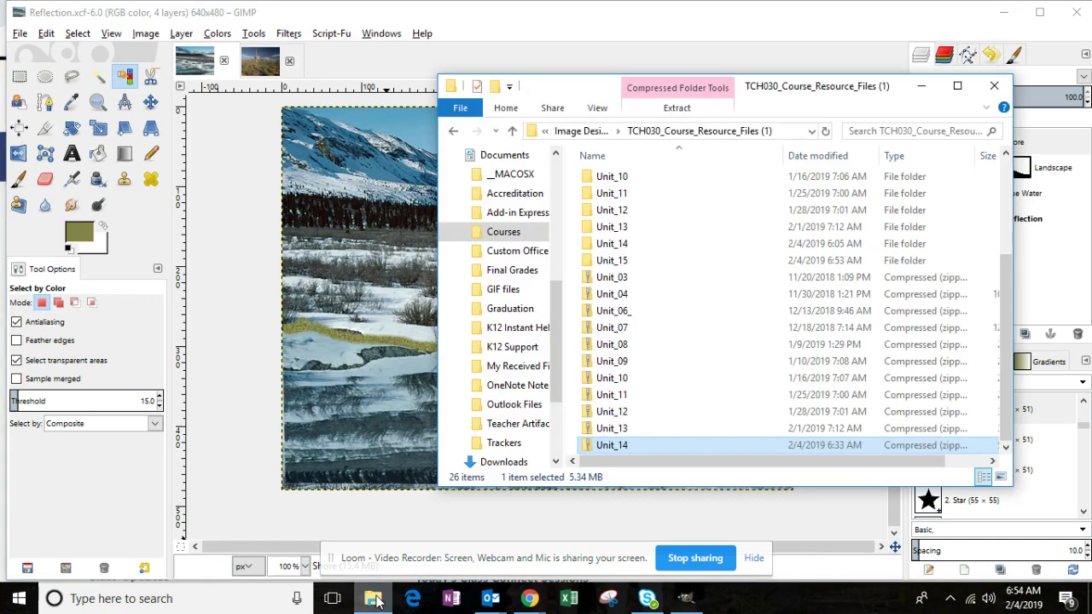
{"action": "left_click", "coordinate": [589, 133]}
{"action": "double_click", "coordinate": [670, 315]}
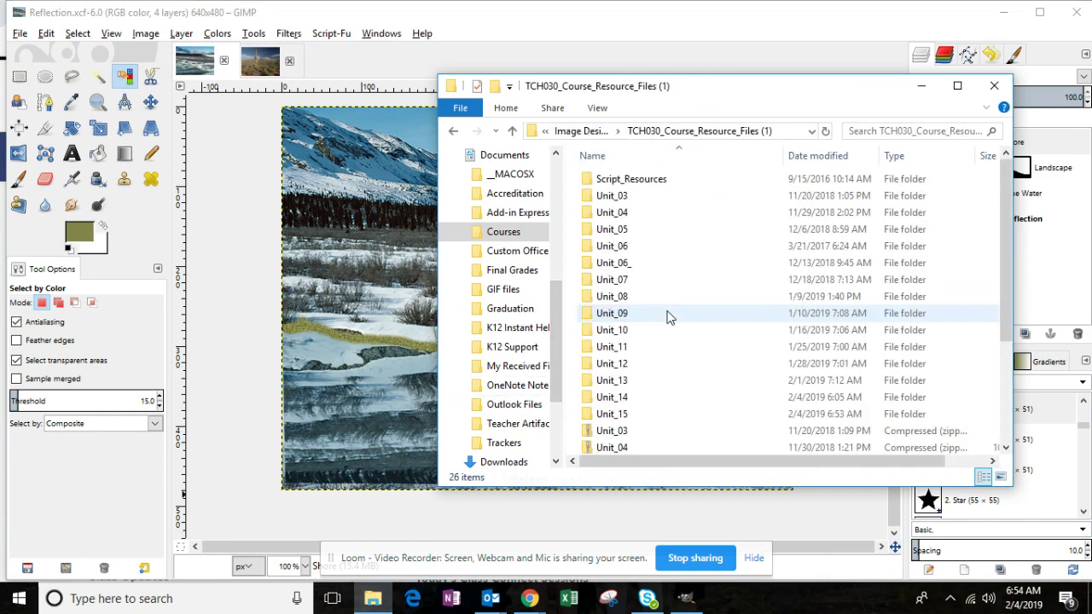
{"action": "scroll", "coordinate": [668, 346], "scroll_direction": "down", "scroll_amount": 3}
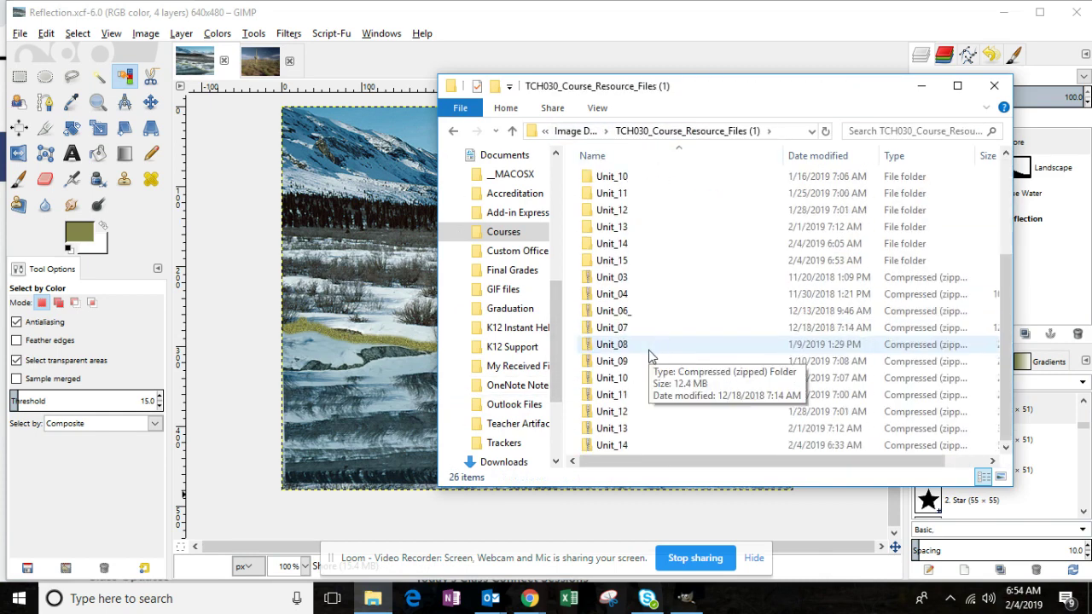
{"action": "double_click", "coordinate": [616, 260]}
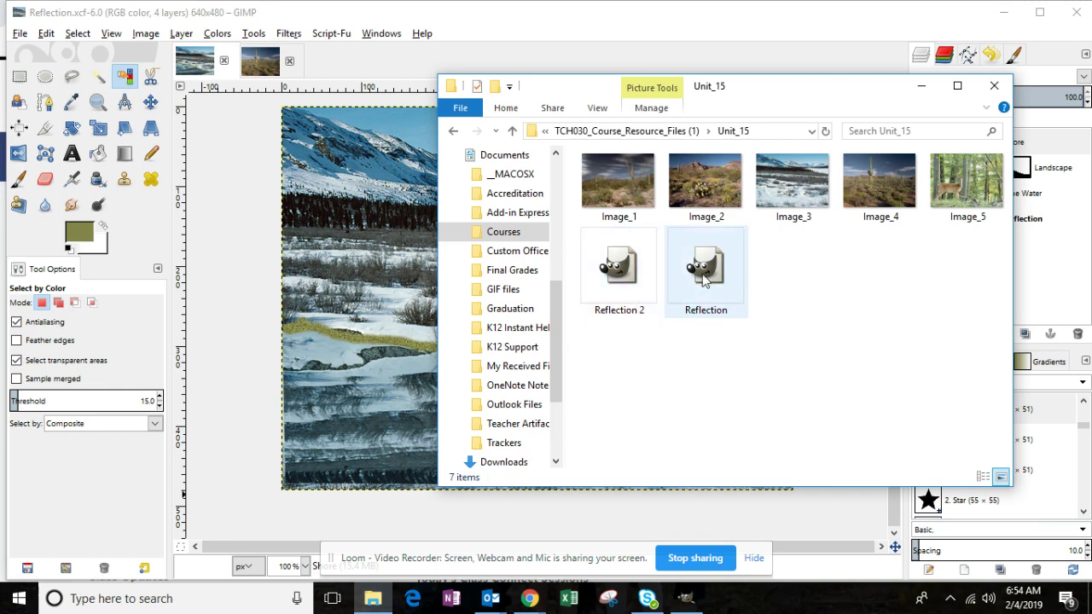
- Go back to TCH030_Course_Resource_Files (1) and create a compressed (zipped) copy of the Unit_15 folder
{"action": "left_click", "coordinate": [642, 131]}
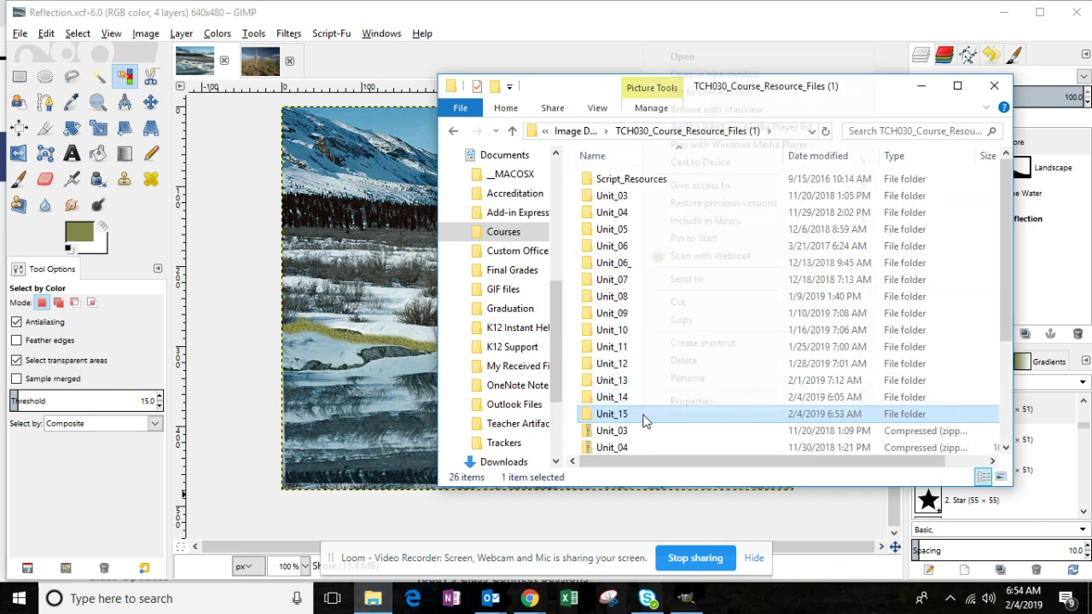
{"action": "right_click", "coordinate": [645, 418]}
{"action": "mouse_move", "coordinate": [713, 281]}
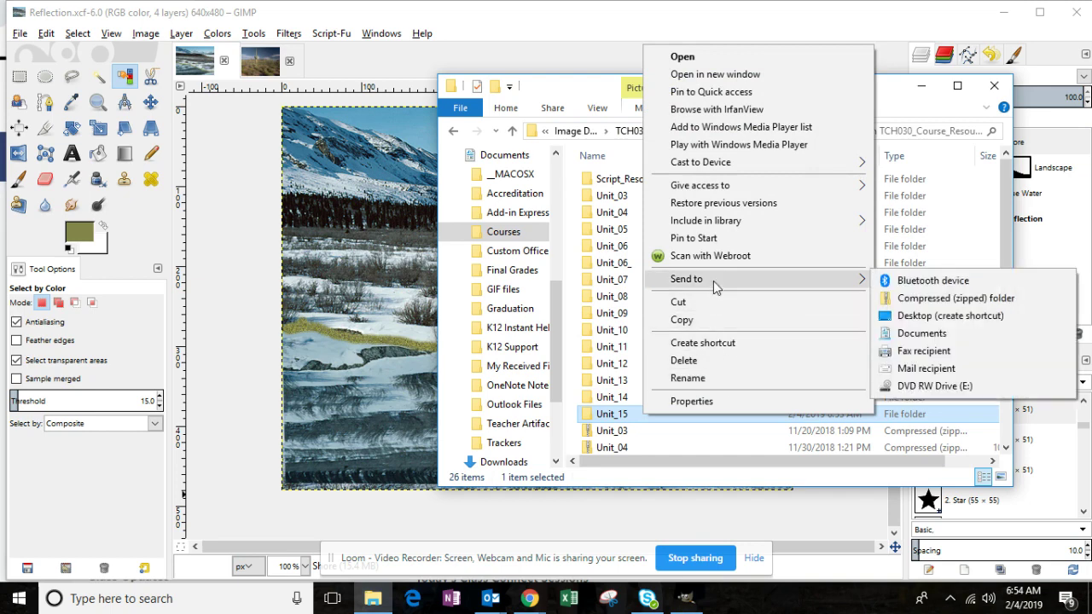
{"action": "left_click", "coordinate": [904, 300]}
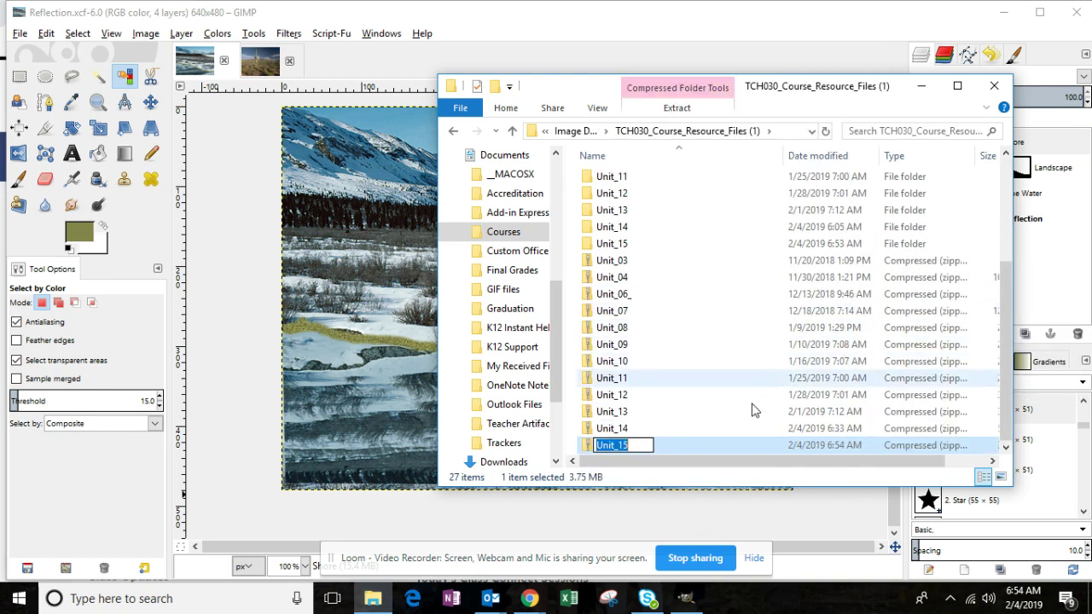
- Keep Unit_15 as the name of the new zipped folder
{"action": "left_click", "coordinate": [707, 417]}
{"action": "left_click", "coordinate": [669, 449]}
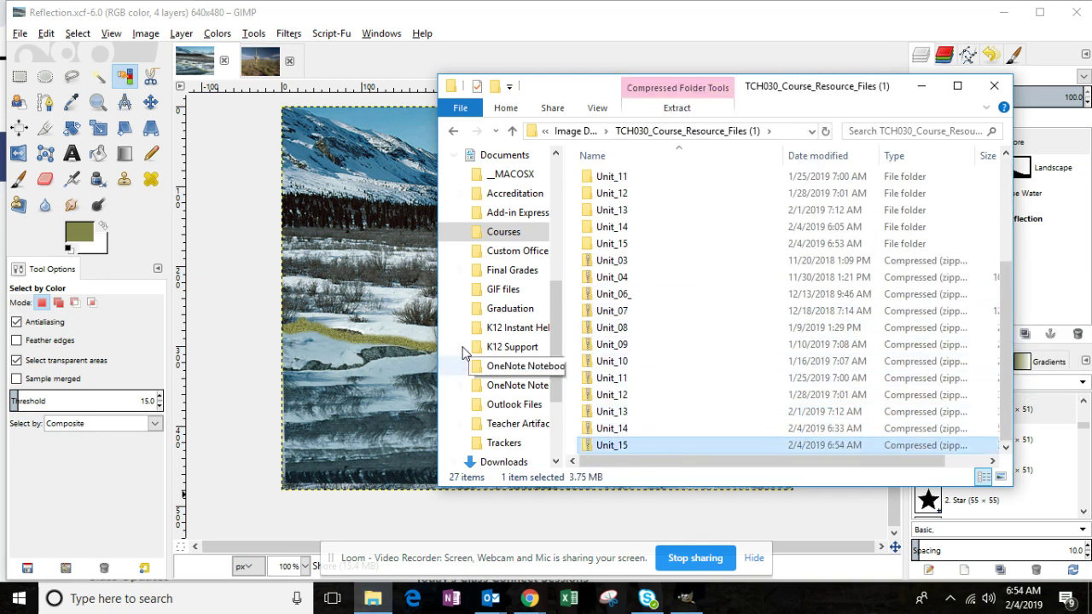
- Switch to Chrome and open FINAL: 15.03 Graded Assignment: Reflect an Image from the Image Design and Editing course's assignments list
{"action": "mouse_move", "coordinate": [544, 601]}
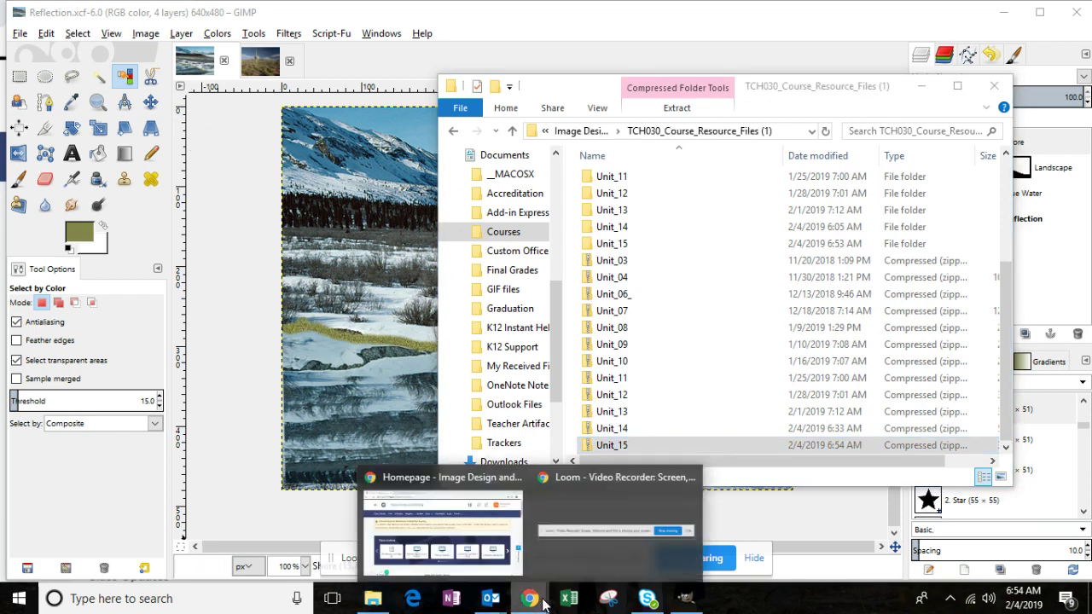
{"action": "left_click", "coordinate": [476, 510]}
{"action": "left_click", "coordinate": [429, 158]}
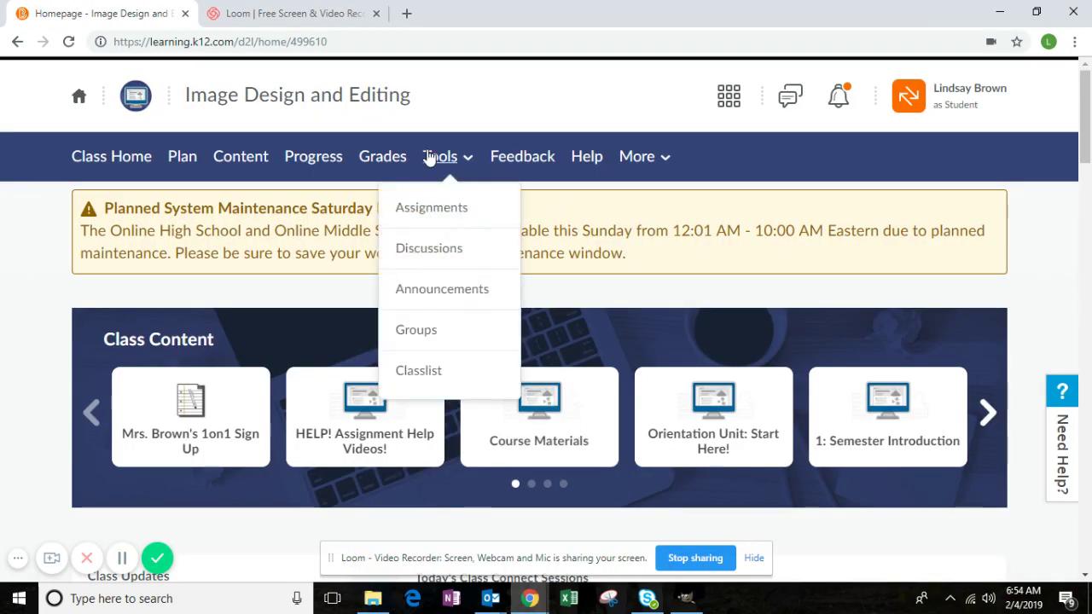
{"action": "left_click", "coordinate": [425, 209]}
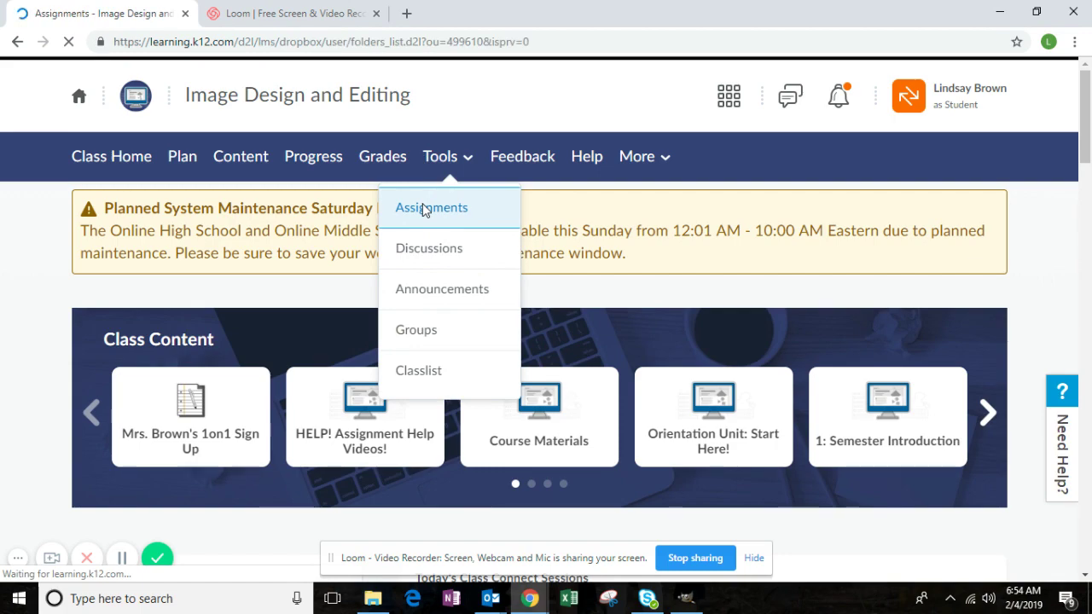
{"action": "scroll", "coordinate": [436, 337], "scroll_direction": "down", "scroll_amount": 10}
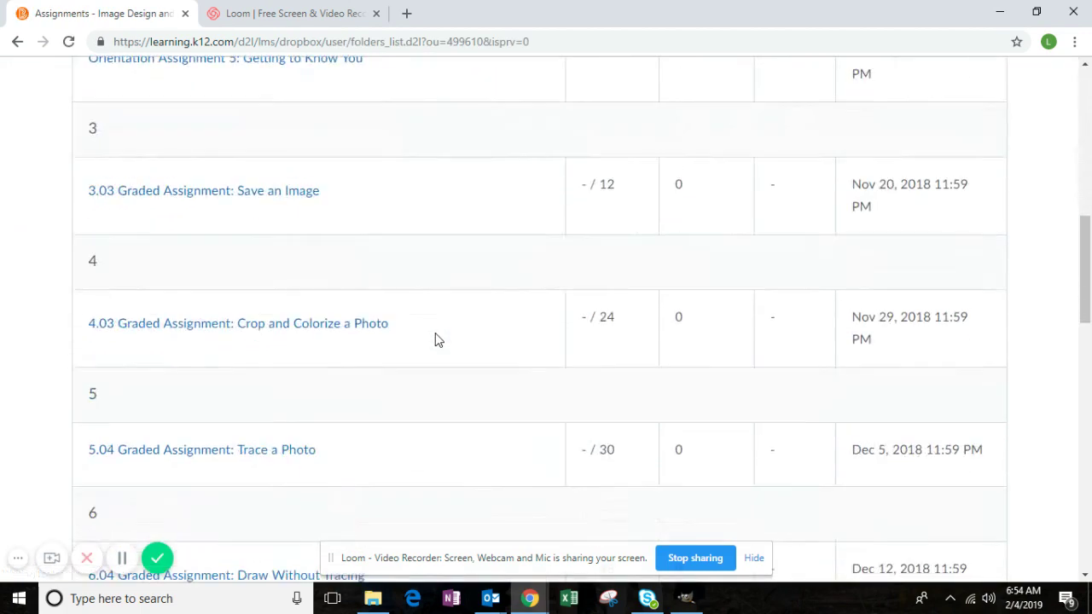
{"action": "scroll", "coordinate": [299, 356], "scroll_direction": "down", "scroll_amount": 8}
{"action": "left_click", "coordinate": [279, 465]}
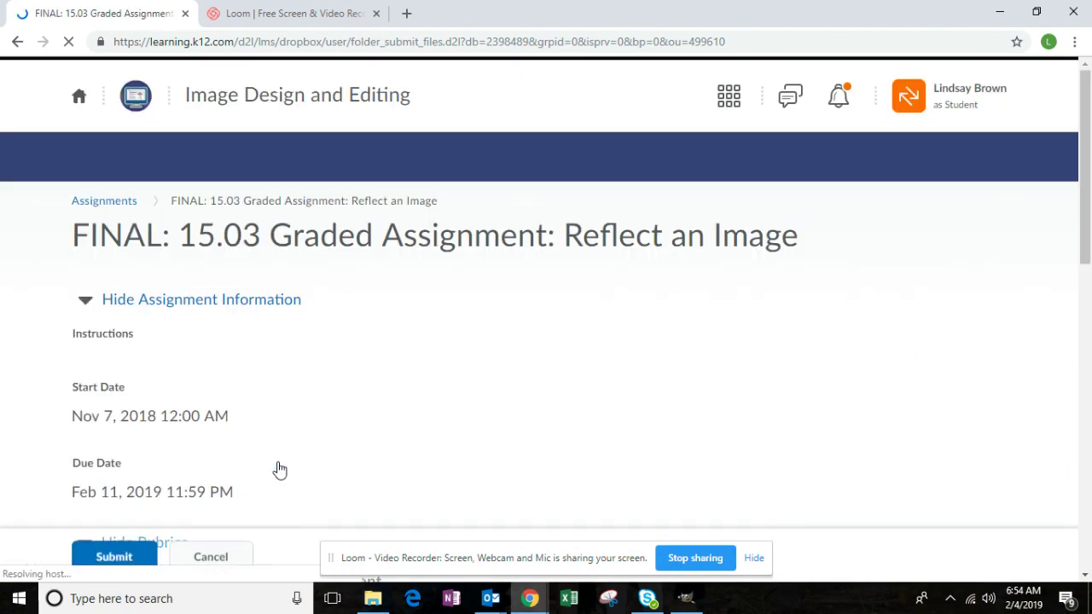
- Go through the assignment's rubric to the Submit Assignment section and start adding a file from My Computer
{"action": "scroll", "coordinate": [197, 300], "scroll_direction": "down", "scroll_amount": 4}
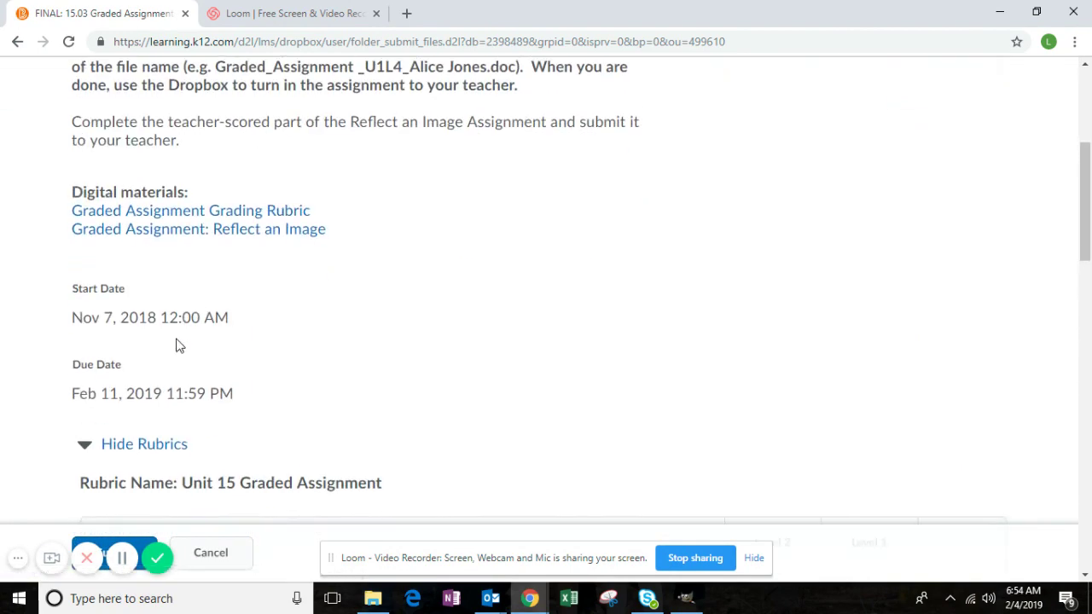
{"action": "scroll", "coordinate": [178, 344], "scroll_direction": "down", "scroll_amount": 3}
{"action": "scroll", "coordinate": [179, 353], "scroll_direction": "down", "scroll_amount": 4}
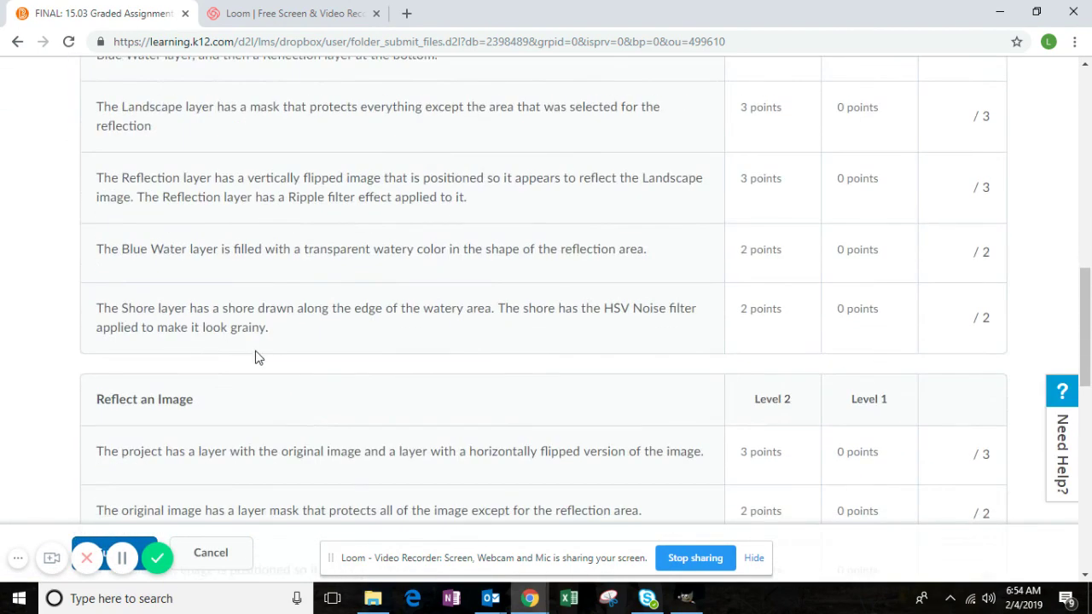
{"action": "scroll", "coordinate": [405, 326], "scroll_direction": "up", "scroll_amount": 2}
{"action": "scroll", "coordinate": [288, 261], "scroll_direction": "down", "scroll_amount": 6}
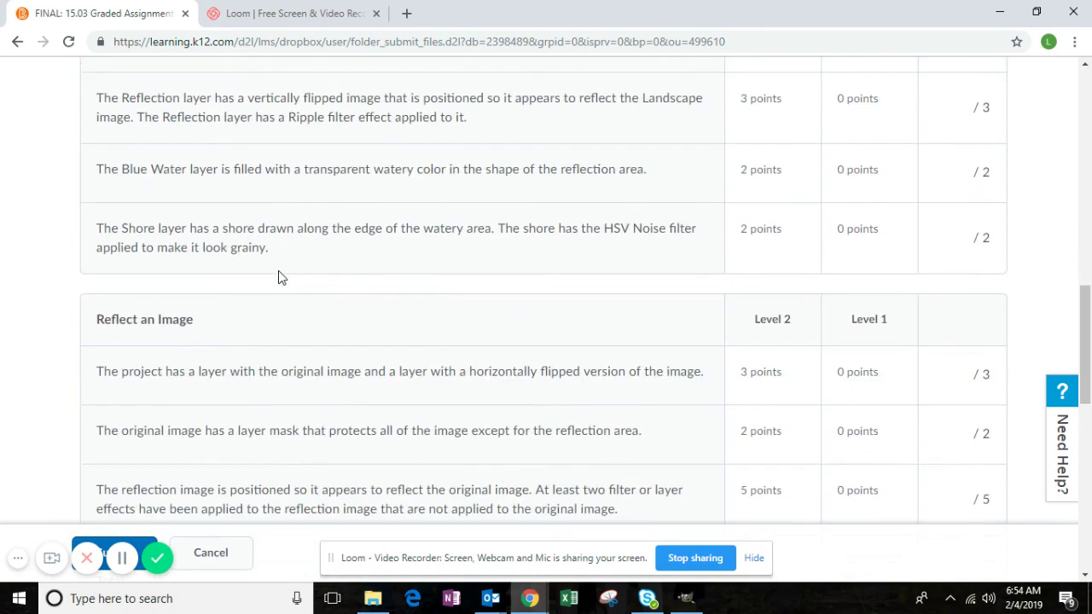
{"action": "scroll", "coordinate": [193, 307], "scroll_direction": "down", "scroll_amount": 5}
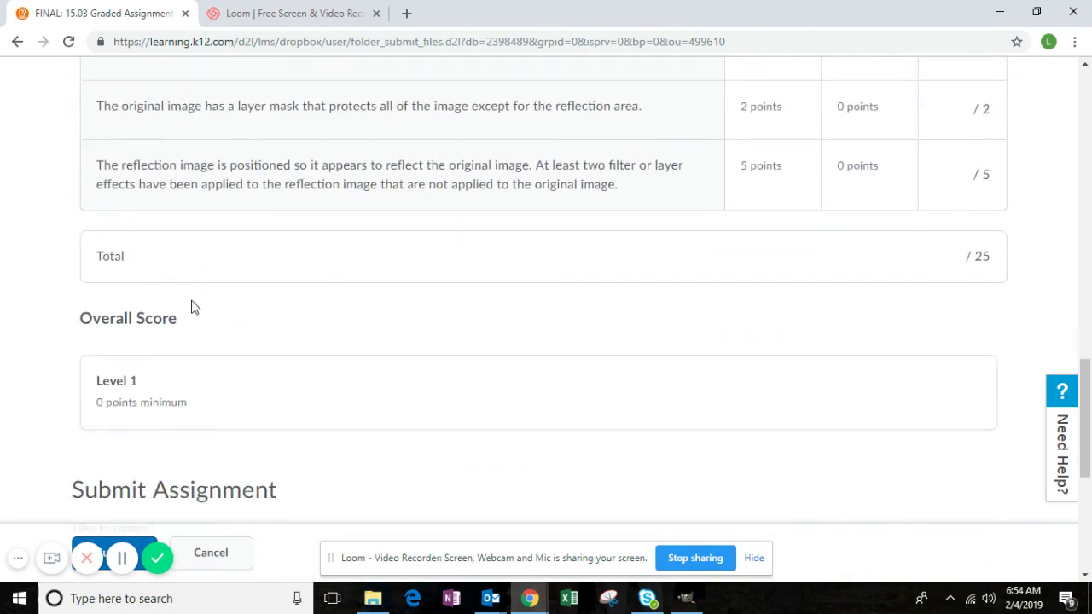
{"action": "left_click", "coordinate": [133, 326]}
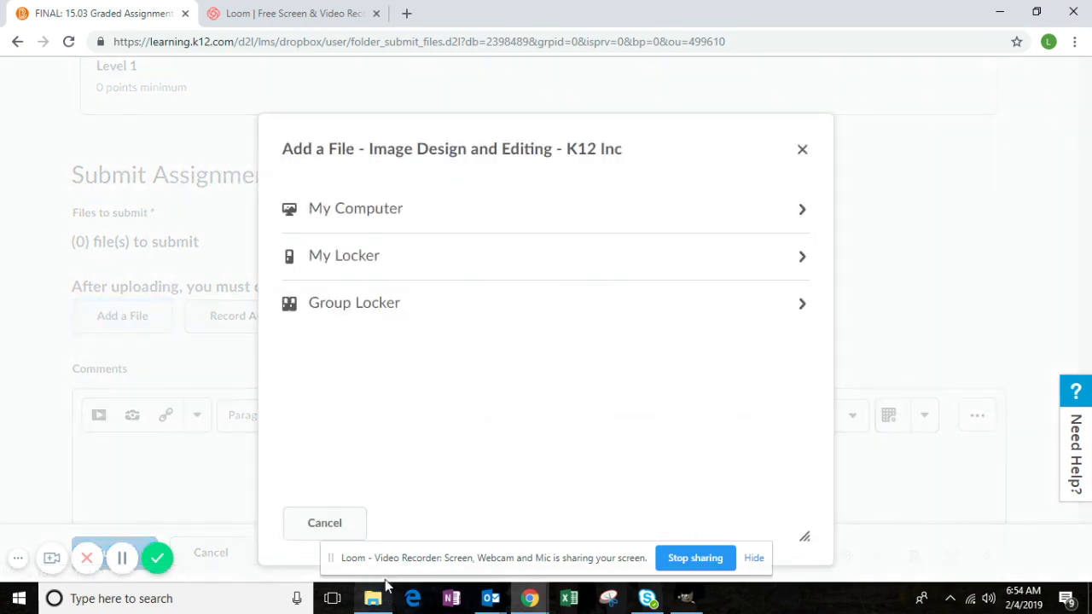
{"action": "left_click", "coordinate": [385, 220]}
- Bring up File Explorer, upload the zipped Unit_15 folder from TCH030_Course_Resource_Files (1), and add it to the assignment's files to submit
{"action": "left_click", "coordinate": [385, 602]}
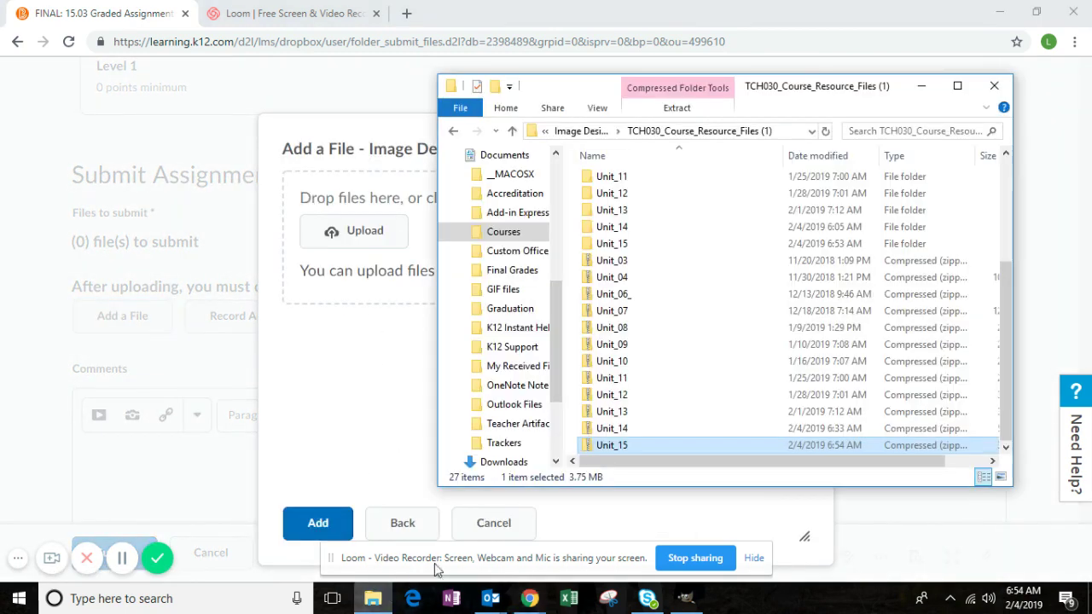
{"action": "double_click", "coordinate": [657, 447]}
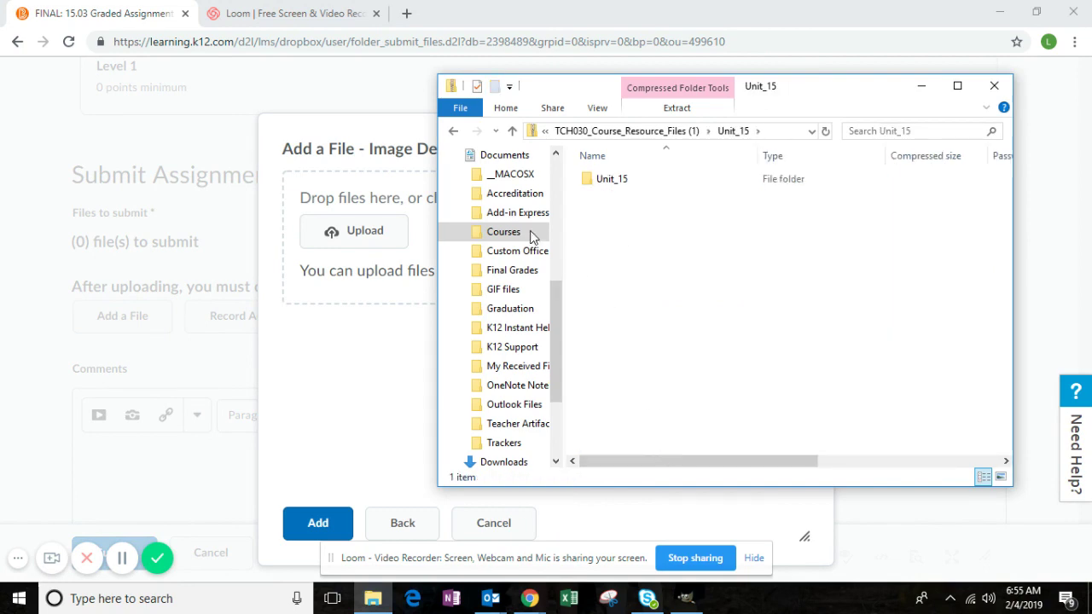
{"action": "left_click", "coordinate": [627, 131]}
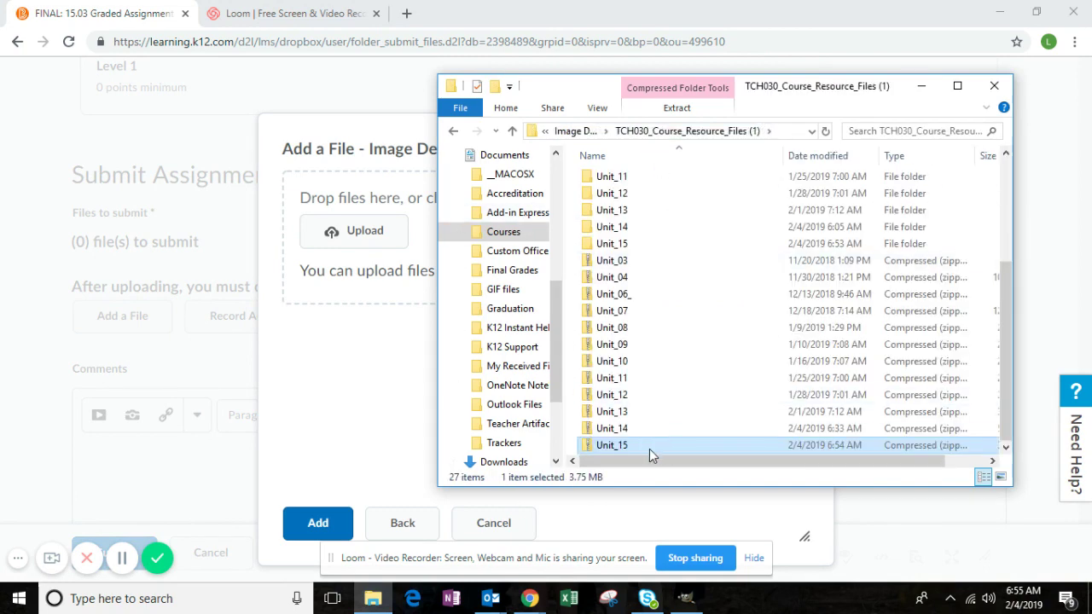
{"action": "left_click_drag", "start_coordinate": [651, 454], "coordinate": [401, 215]}
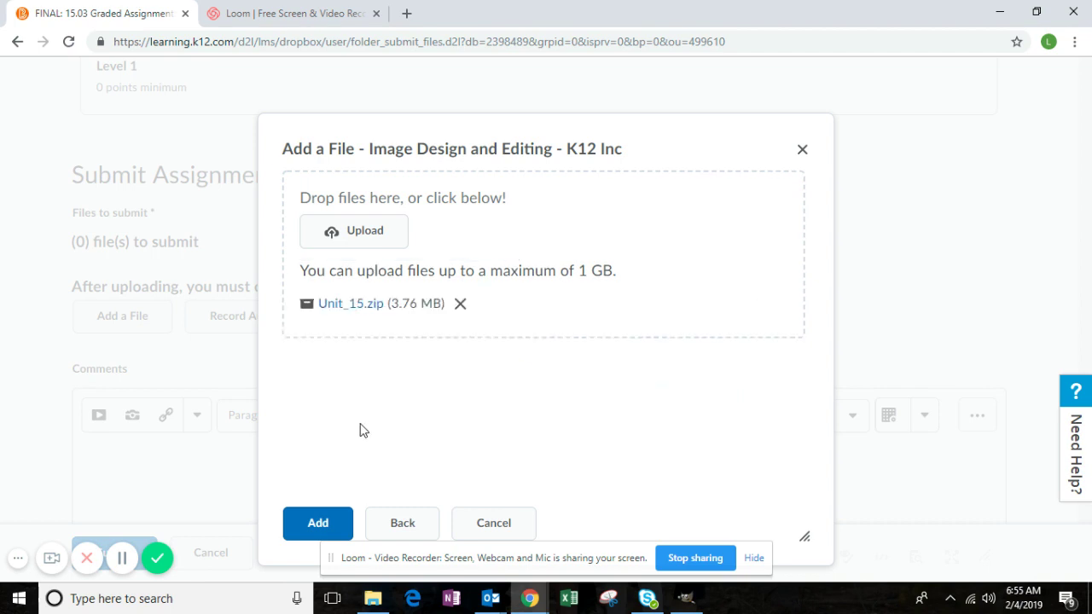
{"action": "left_click", "coordinate": [320, 524]}
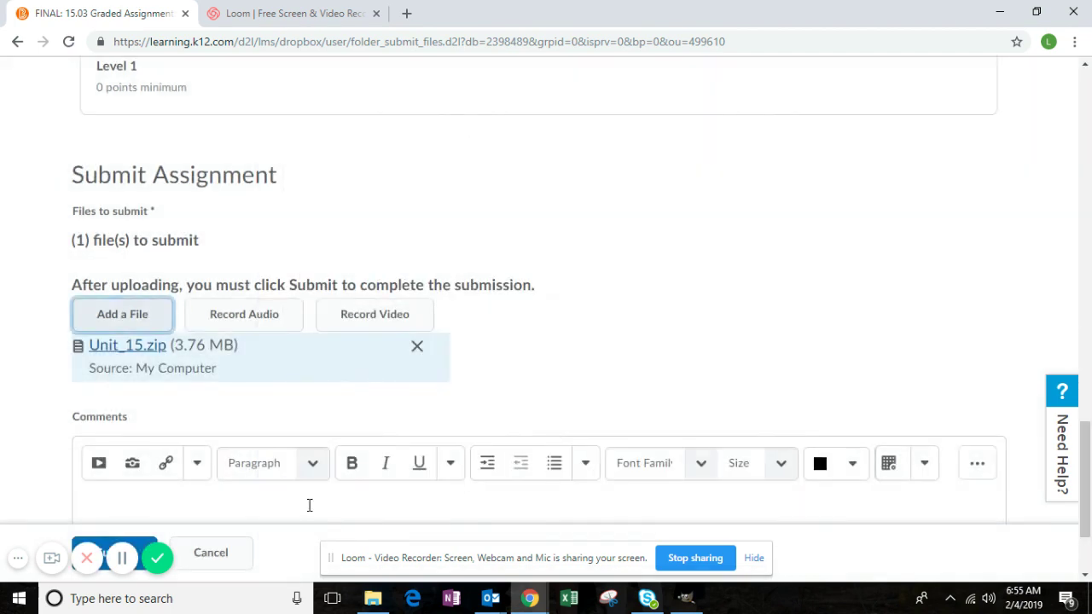
{"action": "scroll", "coordinate": [191, 505], "scroll_direction": "down", "scroll_amount": 2}
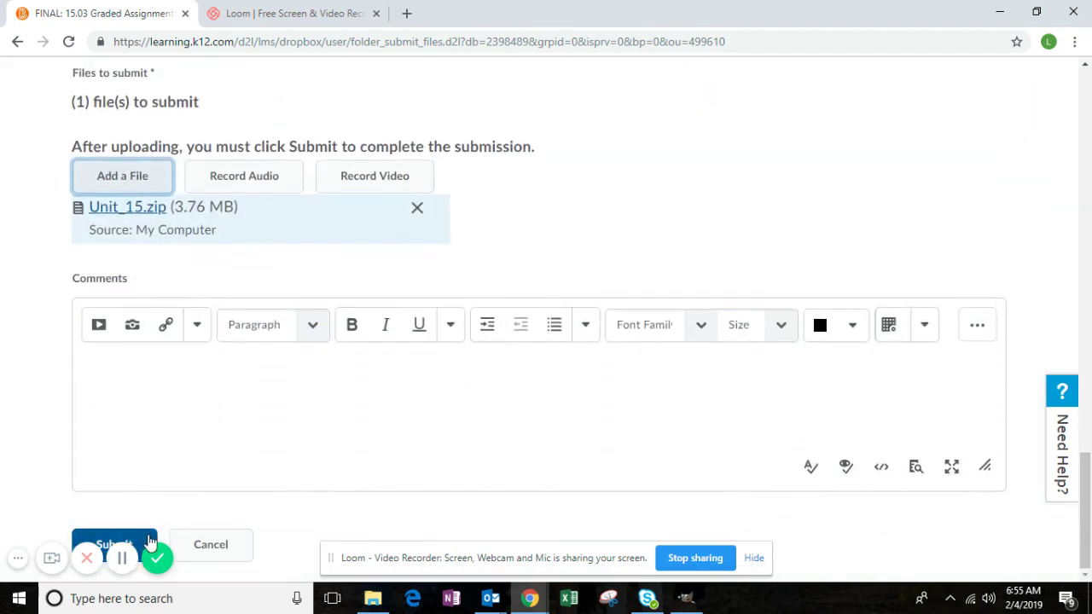